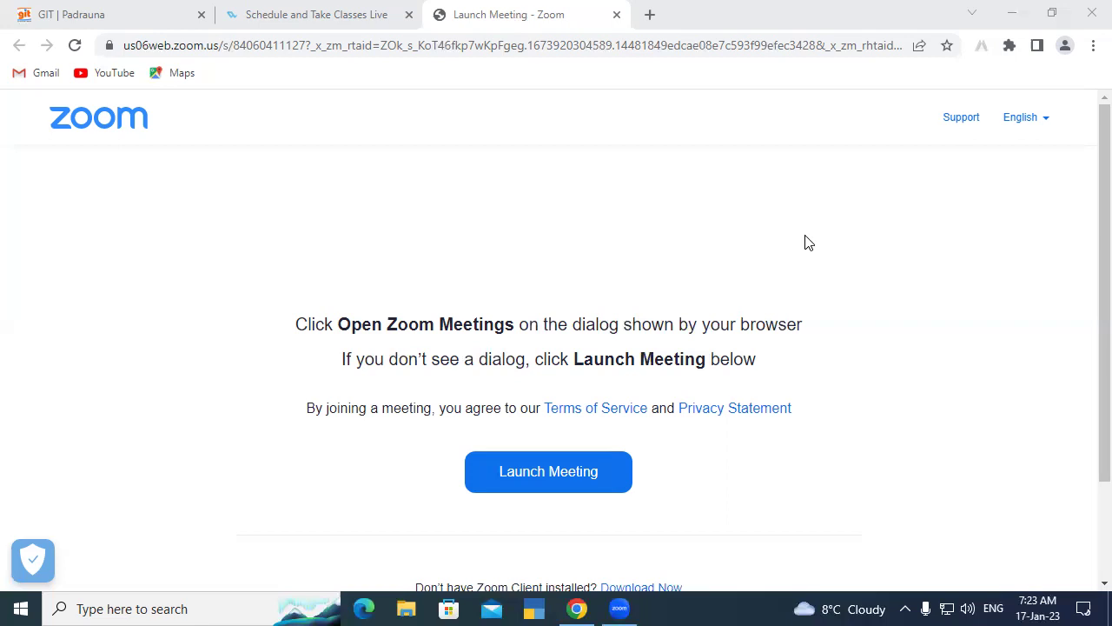
Launch Outlook with the Windows Run command outlook and dismiss all pending reminders
key(super+r)
text(ou)
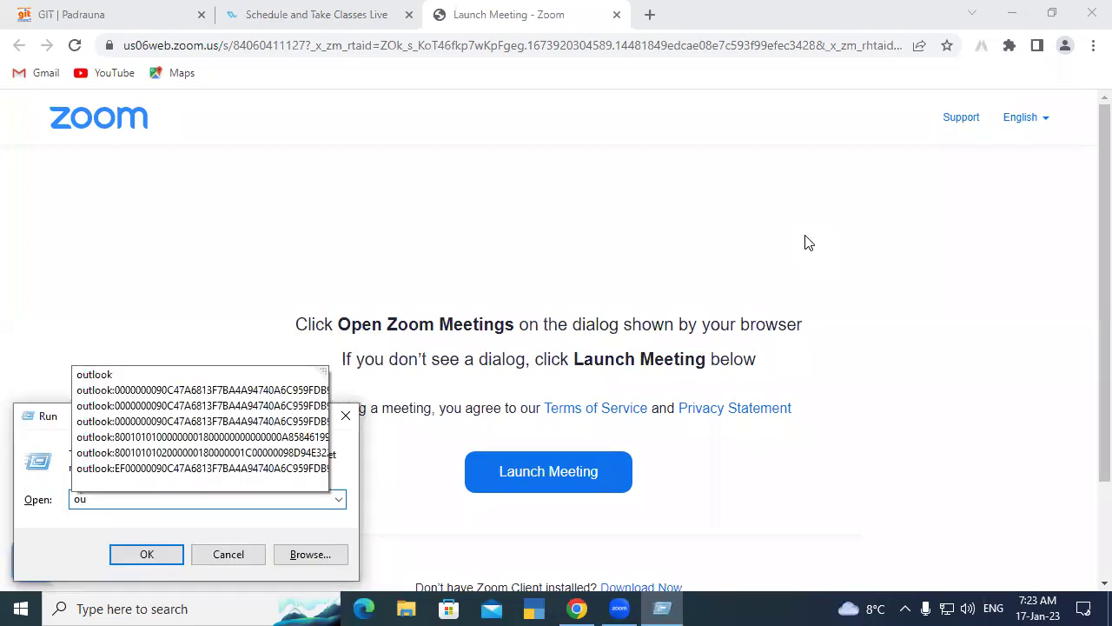
key(Down)
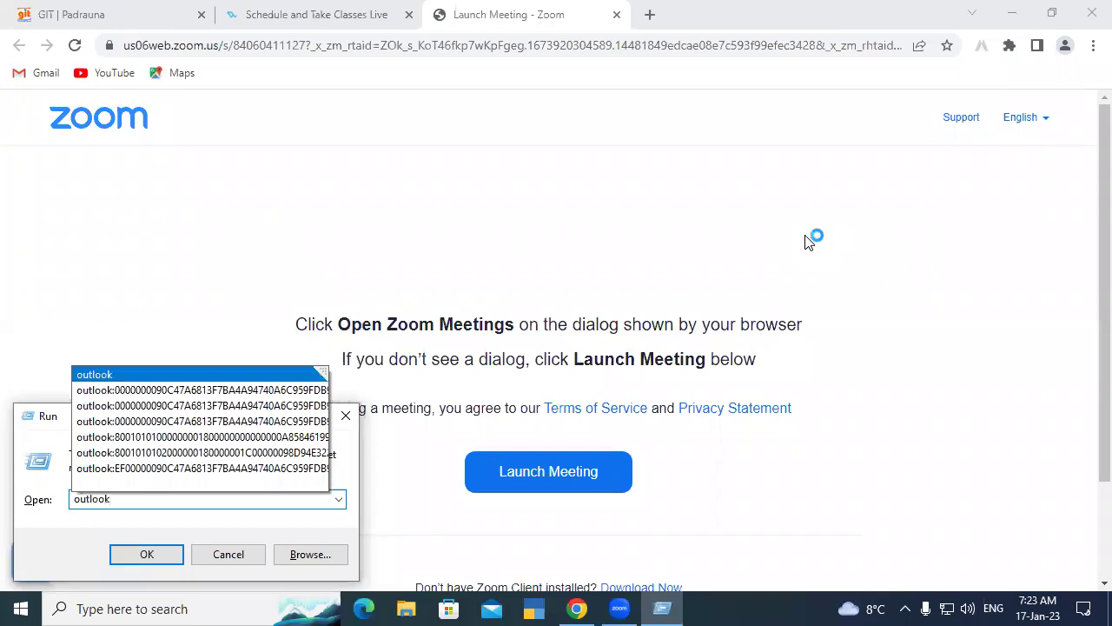
key(Return)
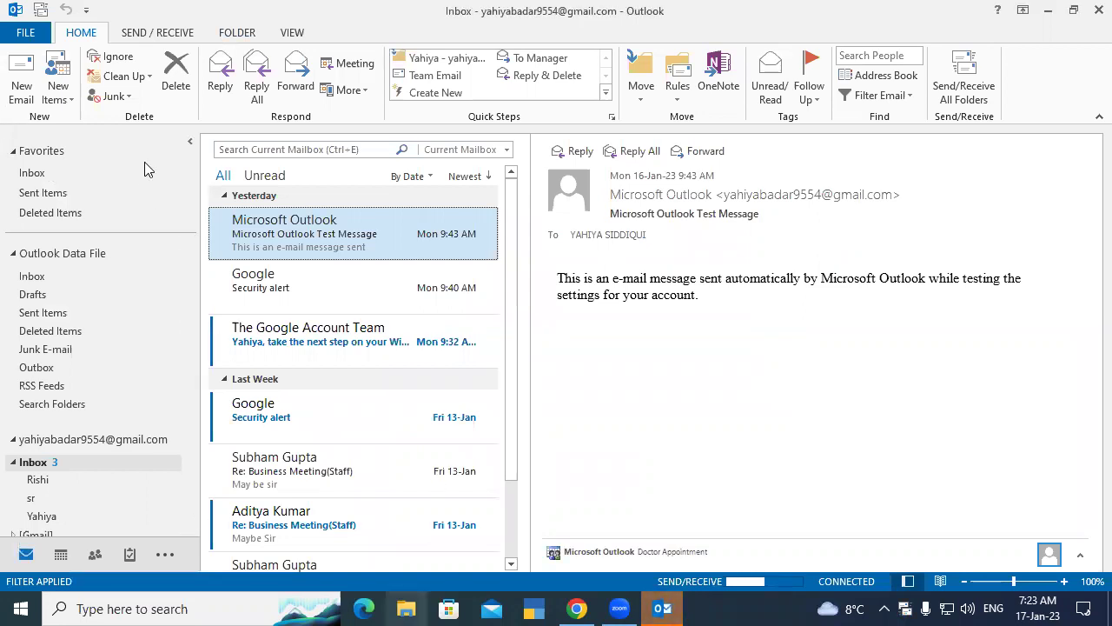
click(61, 97)
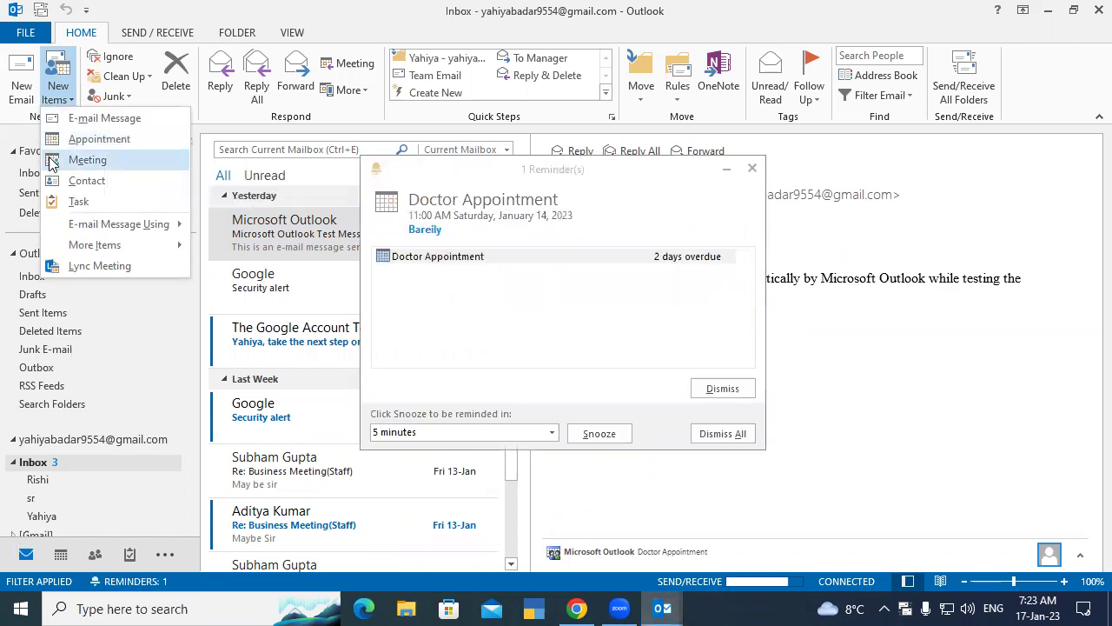
click(714, 434)
click(58, 94)
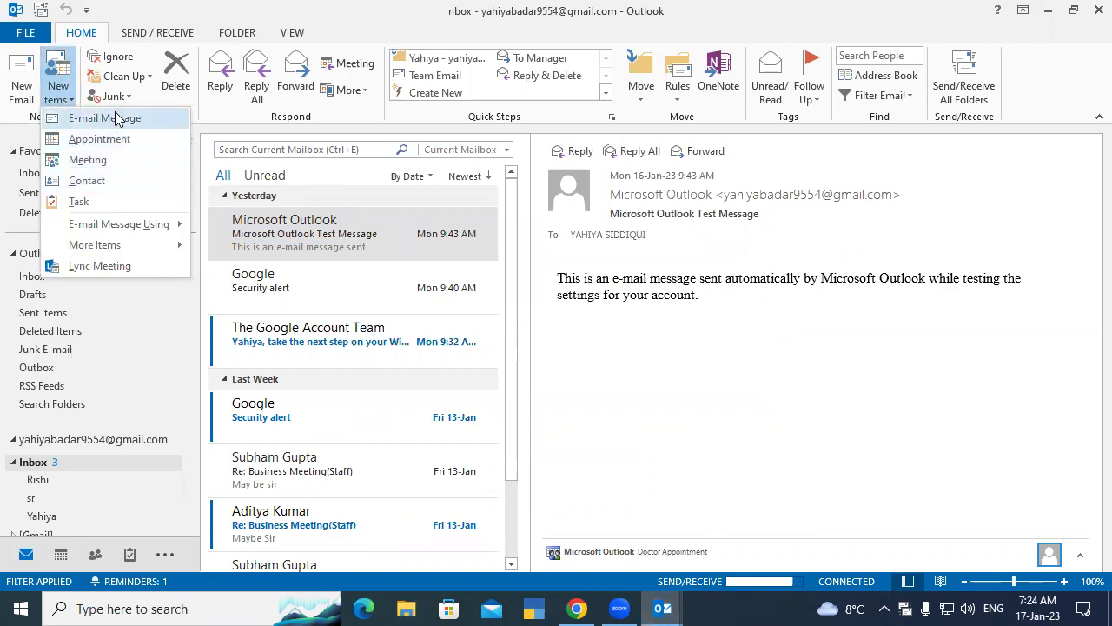
click(108, 202)
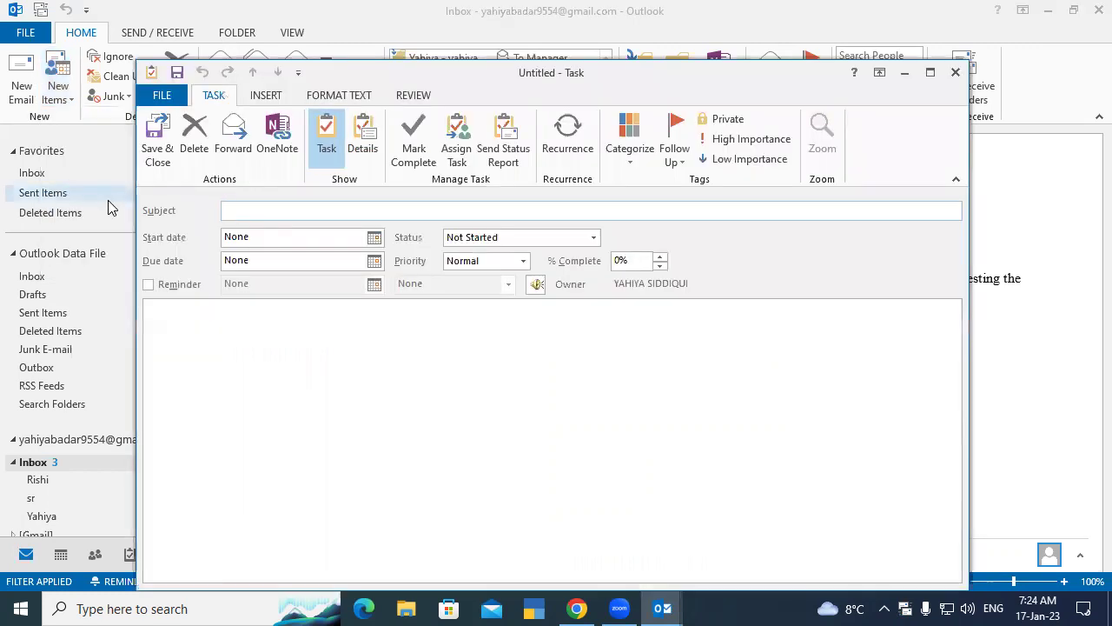
click(955, 72)
Create a new task with the subject "Staff Training"
click(59, 97)
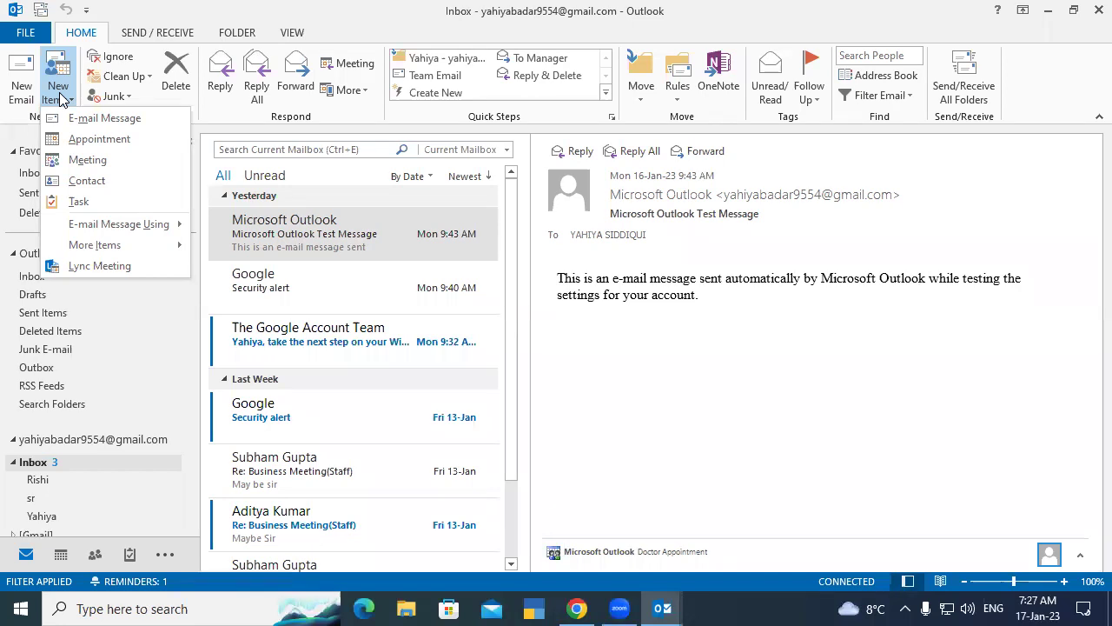
click(76, 201)
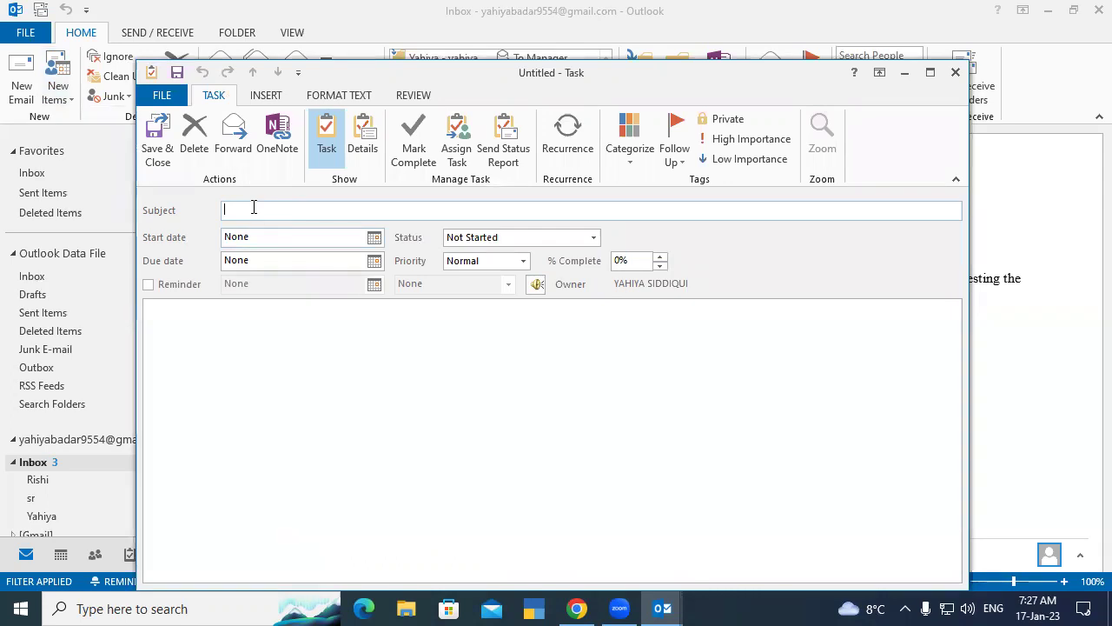
text(Staff Training)
Set the Staff Training task's start date to 20 January 2023 and its due date to 31 January 2023
click(374, 237)
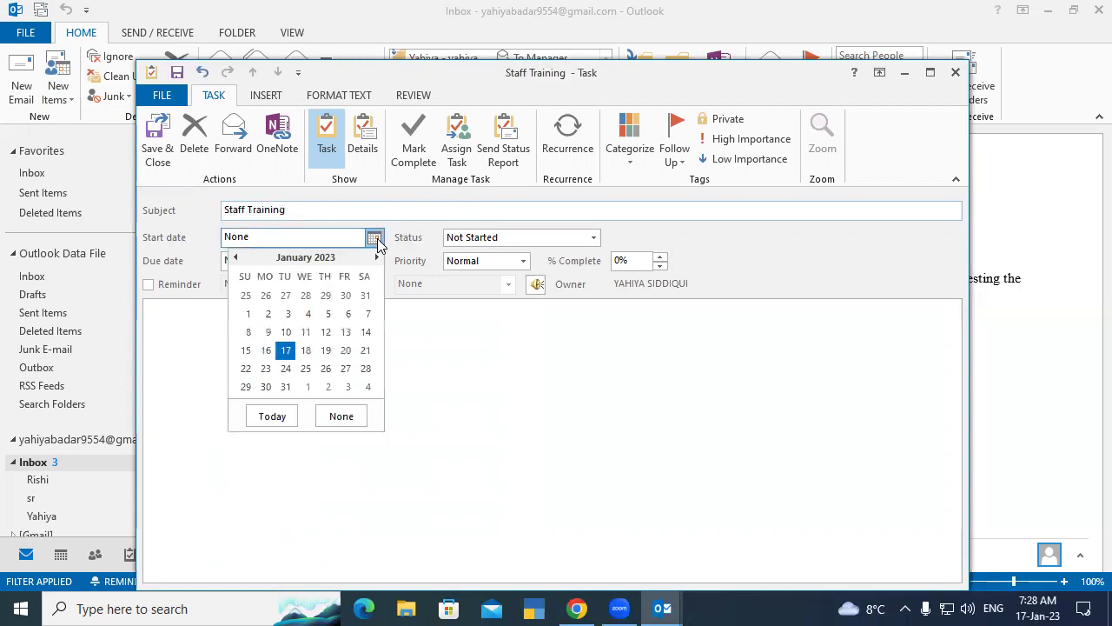
click(345, 351)
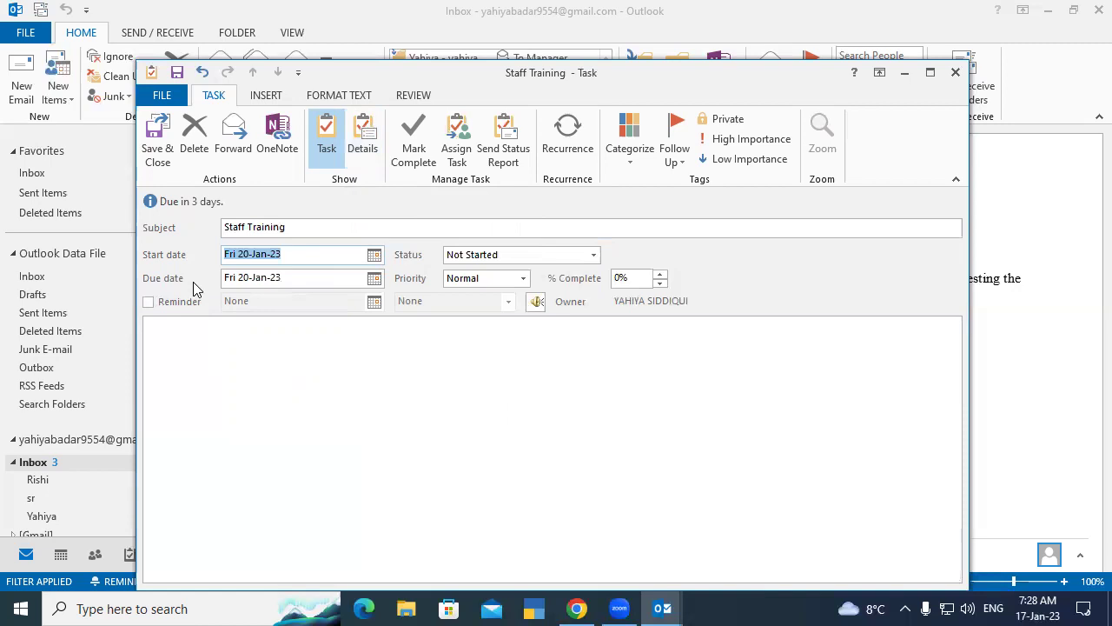
click(374, 278)
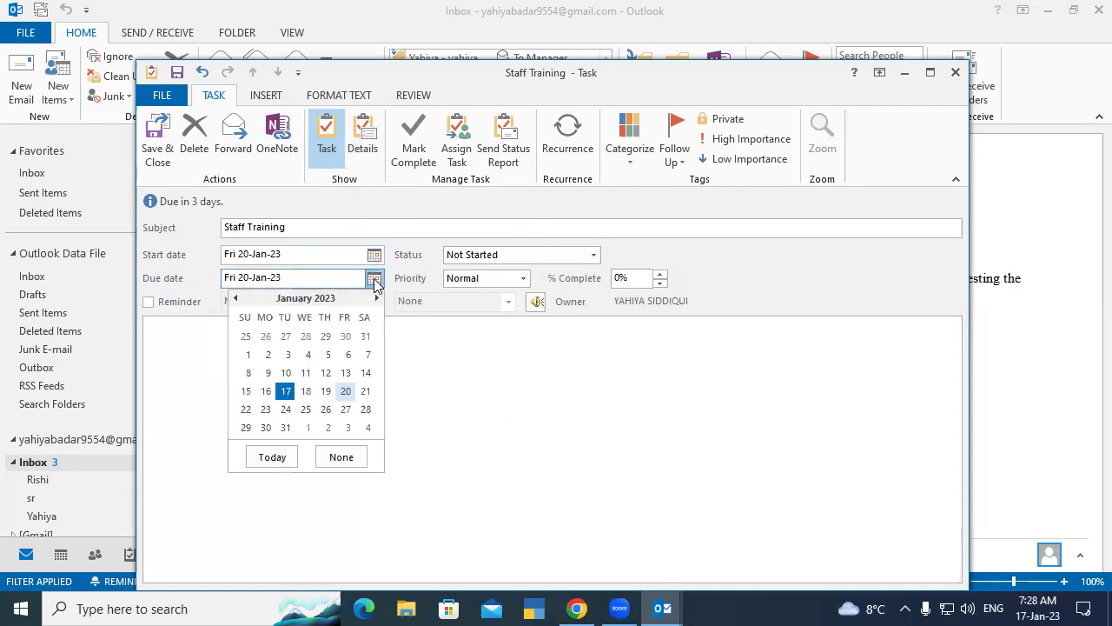
click(285, 428)
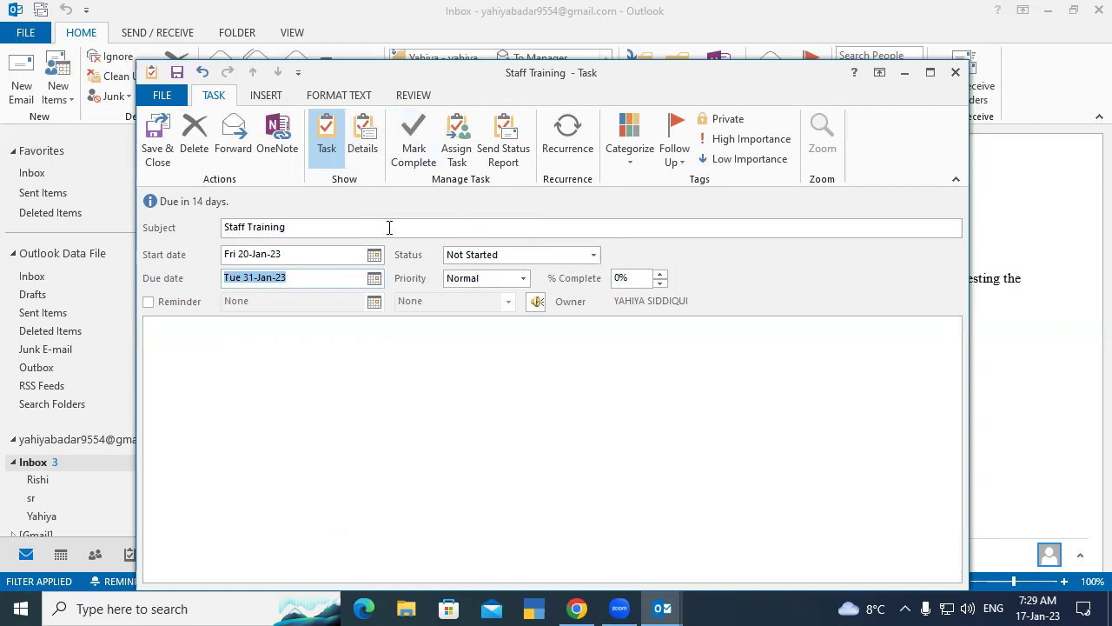
Set the Staff Training task's status to In Progress, priority to High and completion to 25%
click(595, 255)
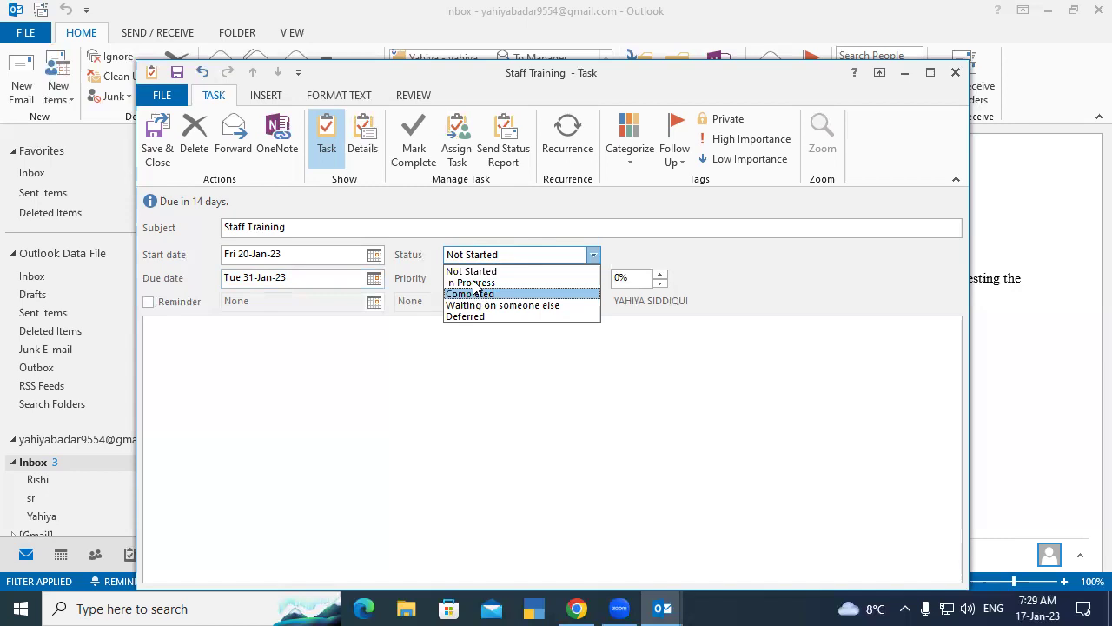
click(471, 283)
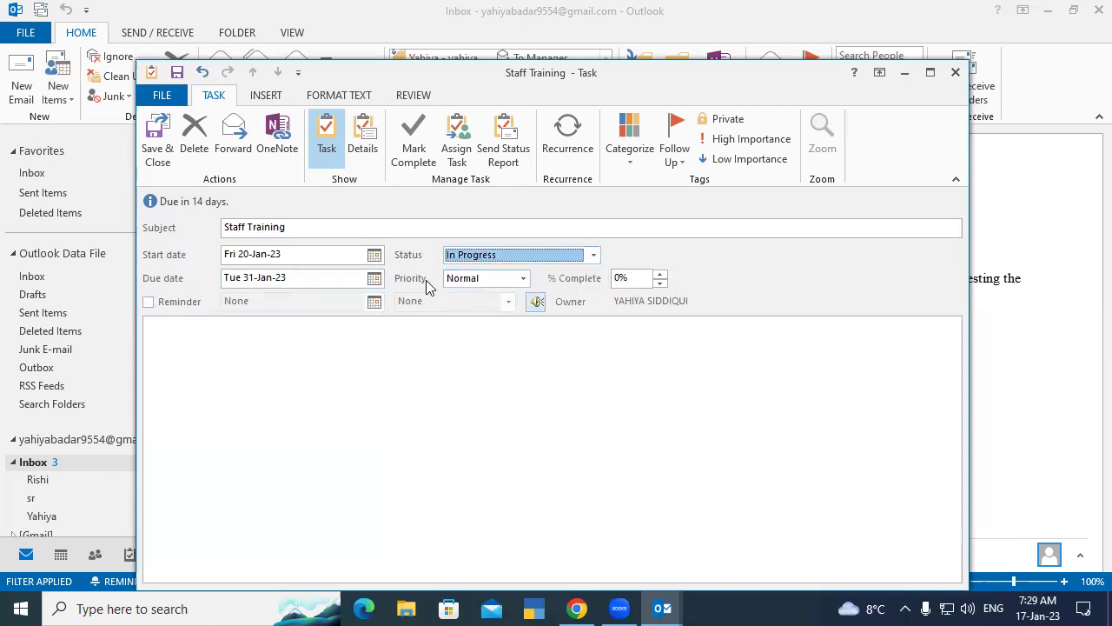
click(523, 280)
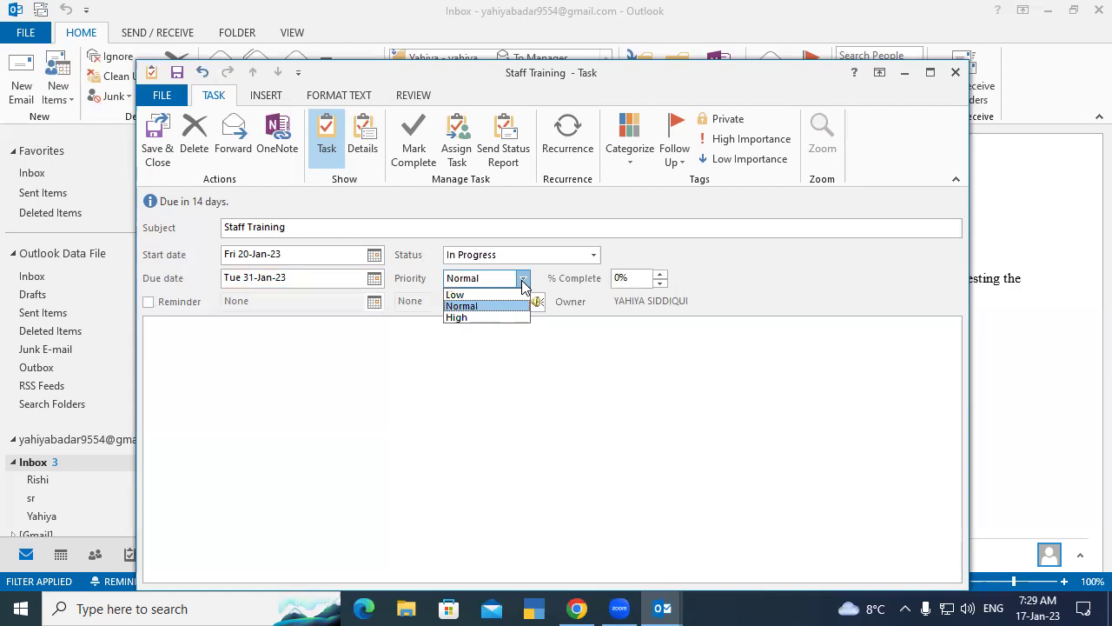
click(481, 319)
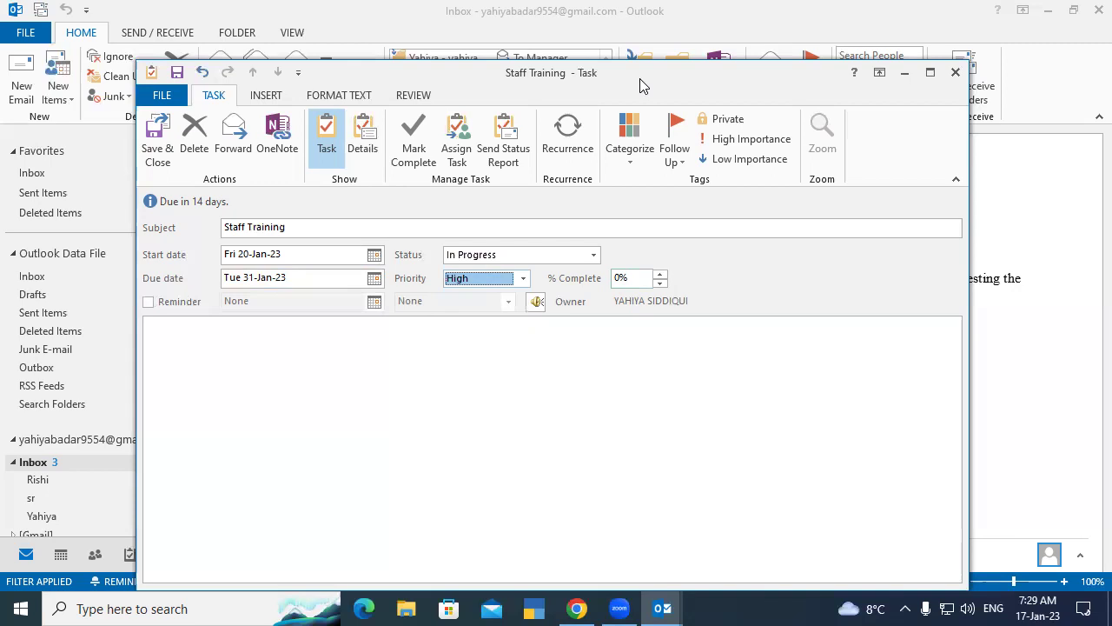
click(660, 275)
Add a reminder for 28 January 2023 at 9:00 AM to the Staff Training task, and save and close it
click(149, 301)
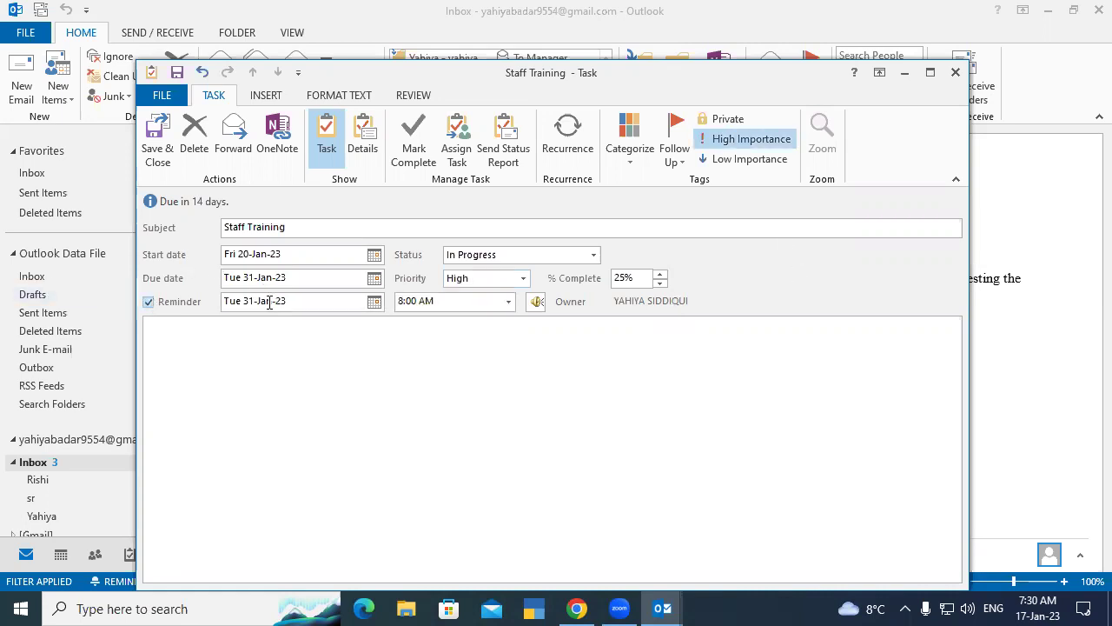
click(373, 302)
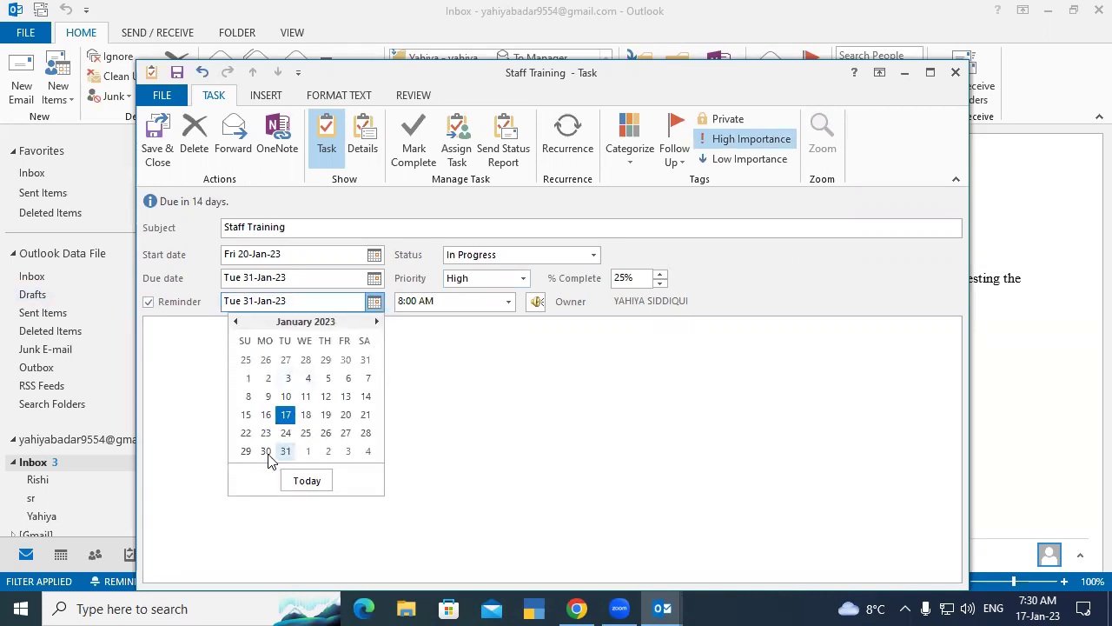
click(365, 431)
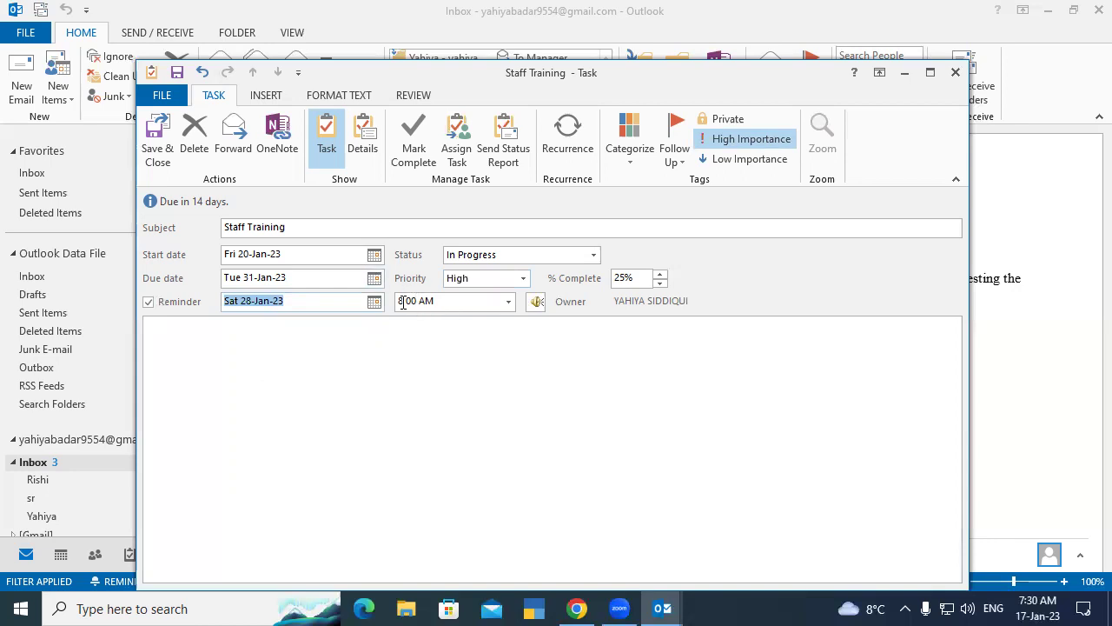
click(508, 300)
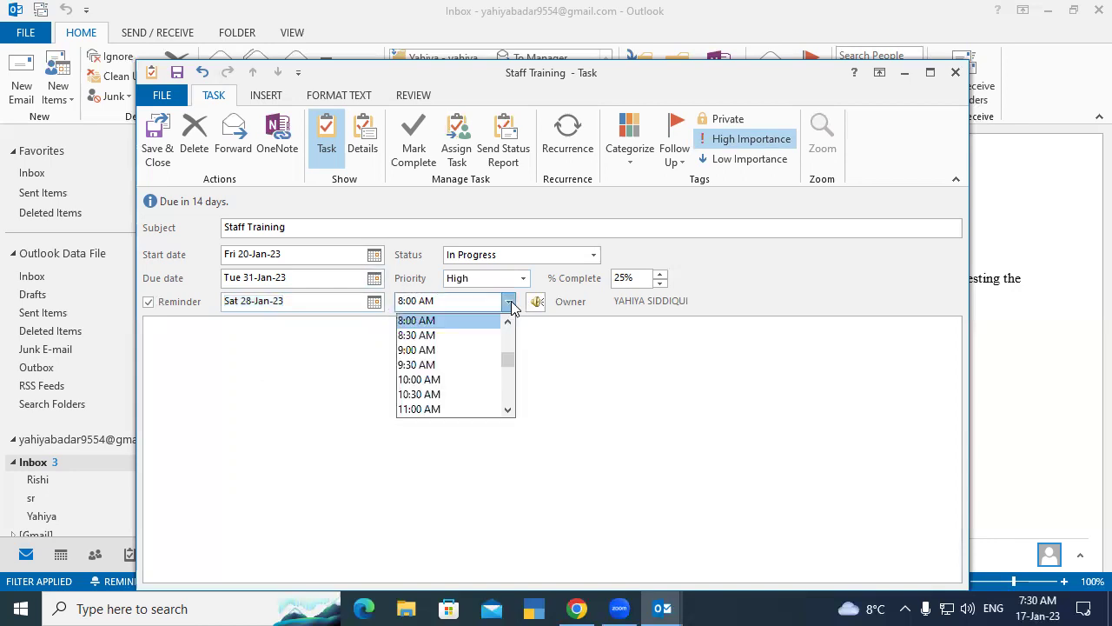
click(435, 350)
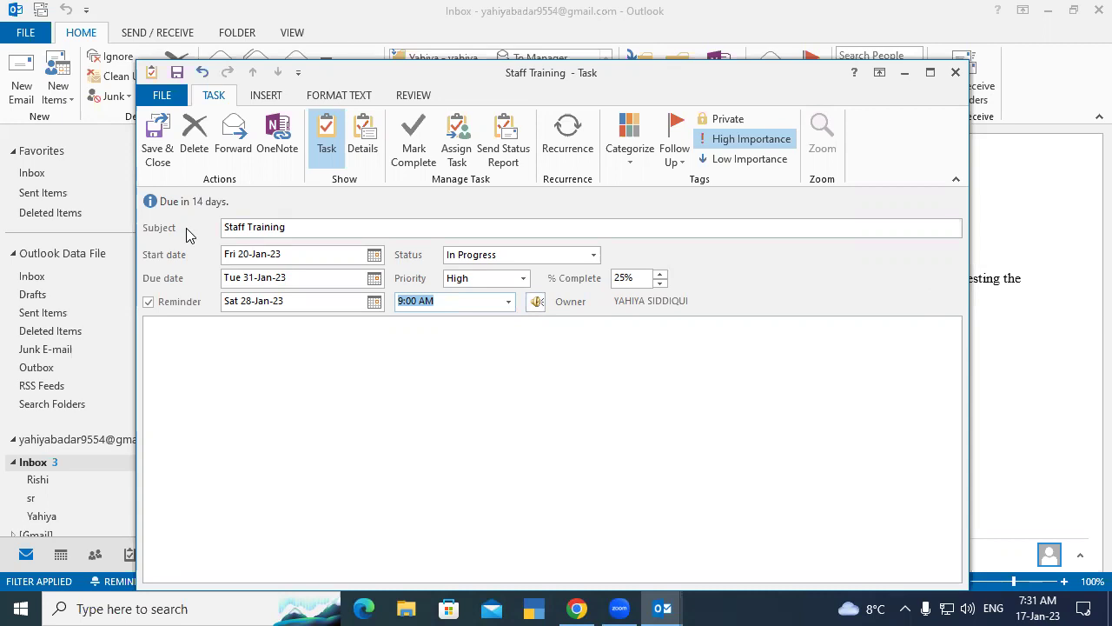
click(303, 228)
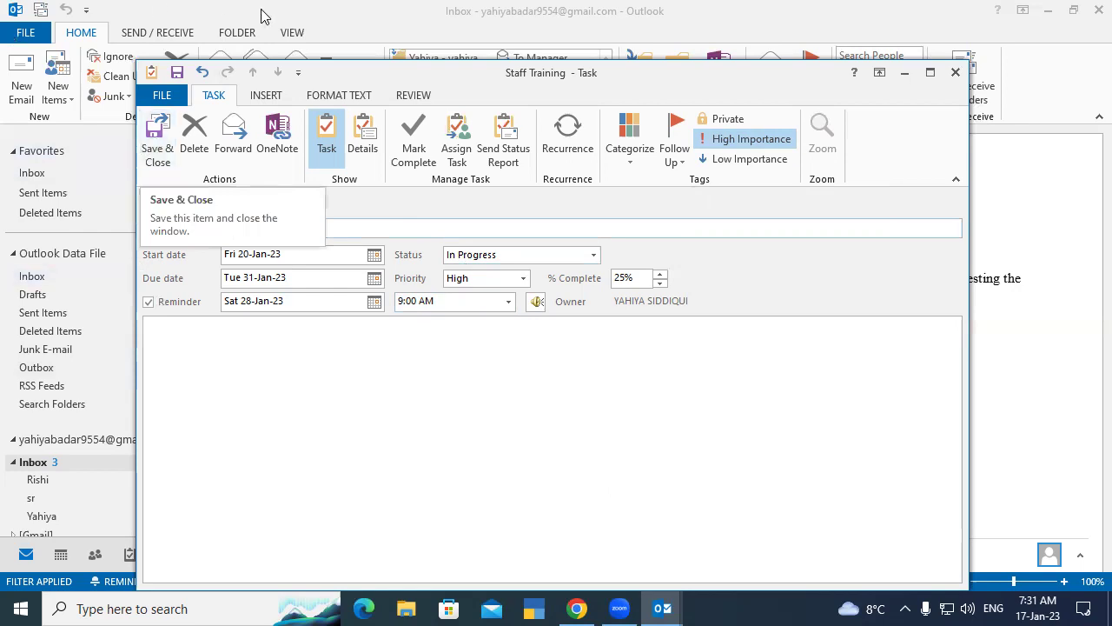
click(157, 145)
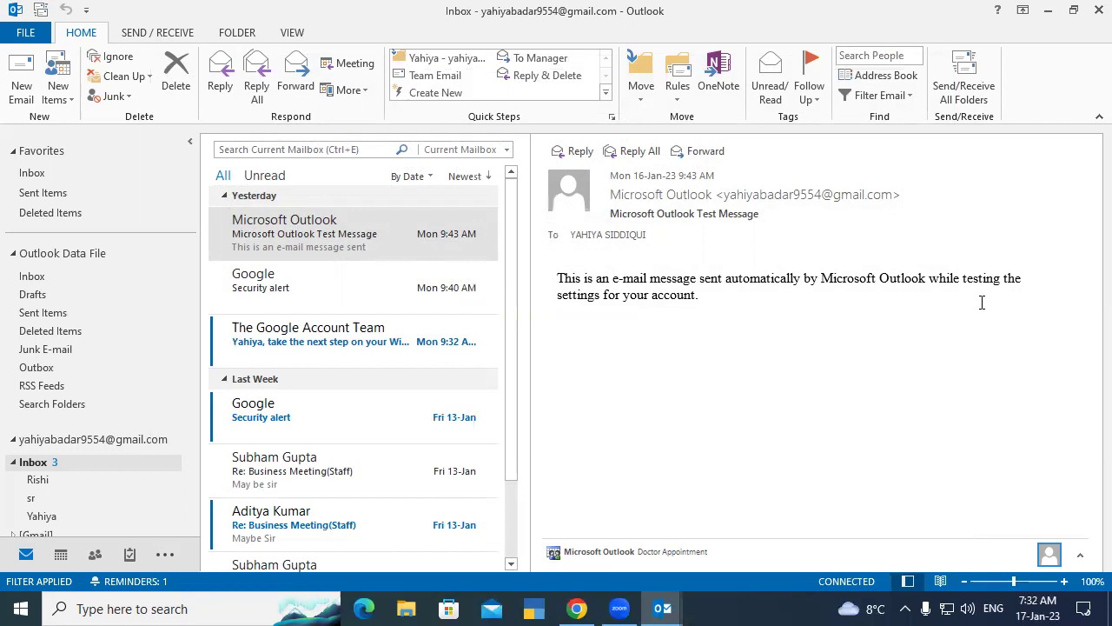
Create another new task with the subject "PC PRODUCTION 100 PCS"
click(59, 100)
click(248, 224)
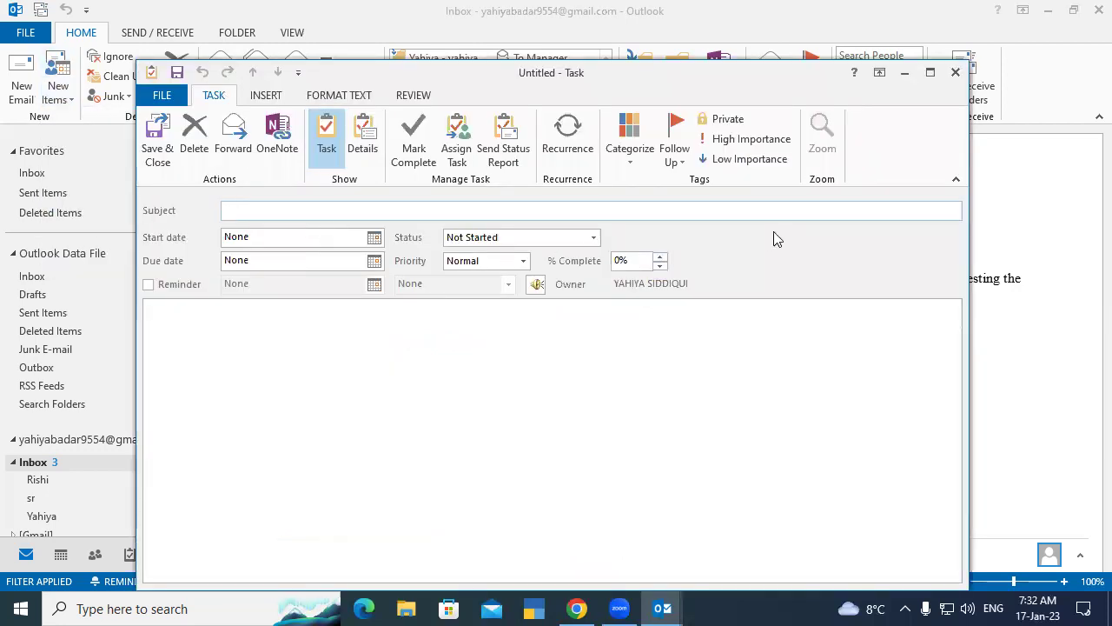
text(C)
text(R)
key(BackSpace)
key(BackSpace)
text(PC Po)
key(BackSpace)
text(RODUCTION)
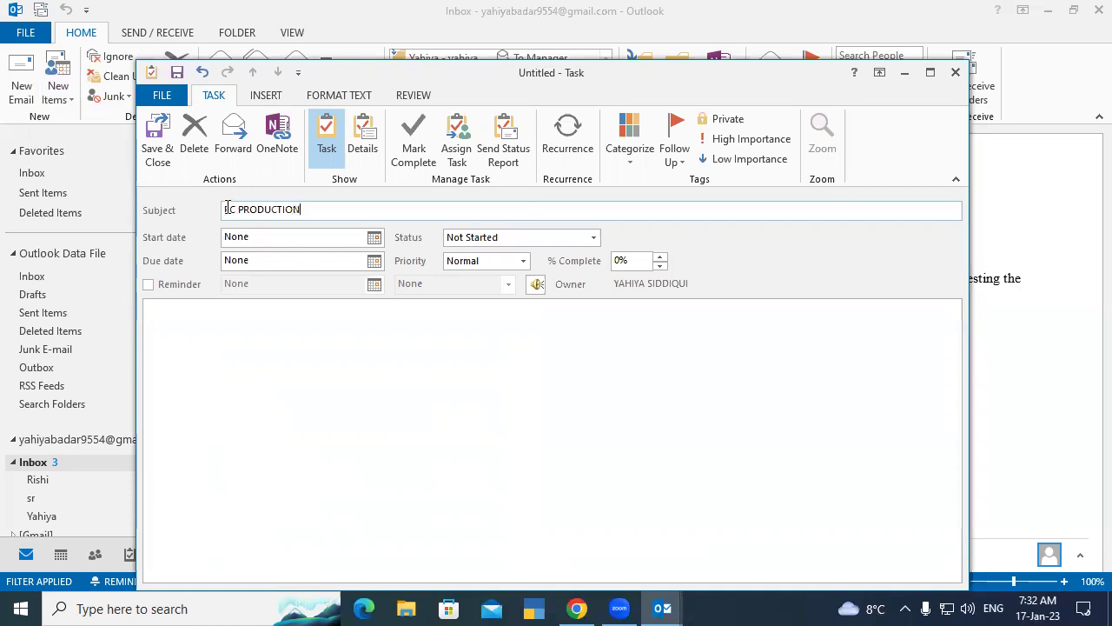
text( 100)
text( PPPc)
key(BackSpace)
key(BackSpace)
key(BackSpace)
text(PCS)
Set the PC production task's start date to 17 January 2023 and its due date to 25 January 2023
click(373, 238)
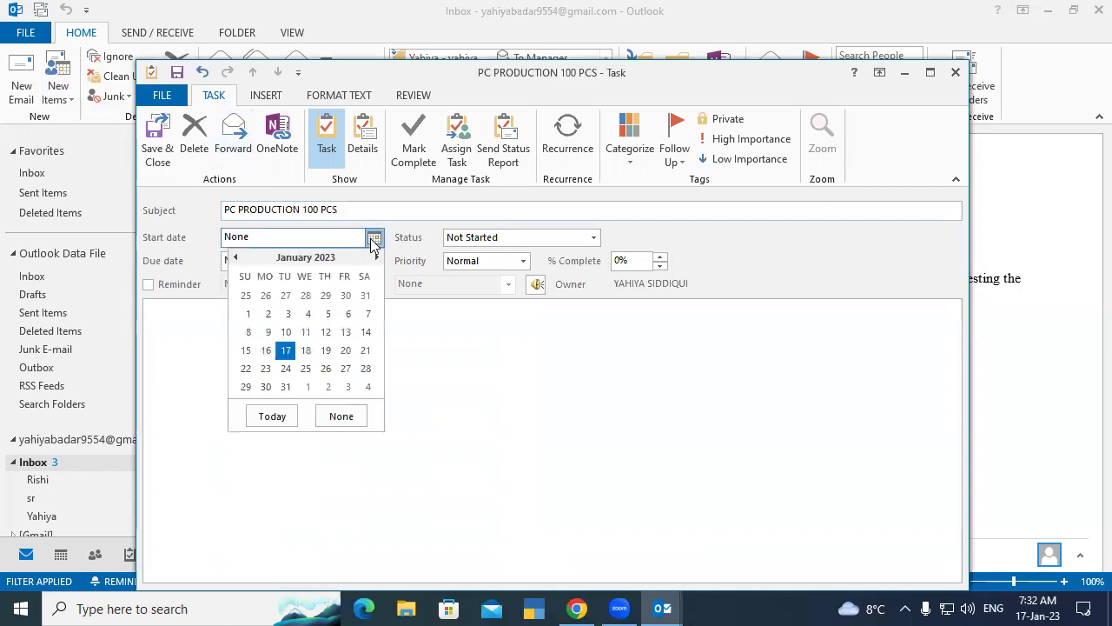
click(286, 350)
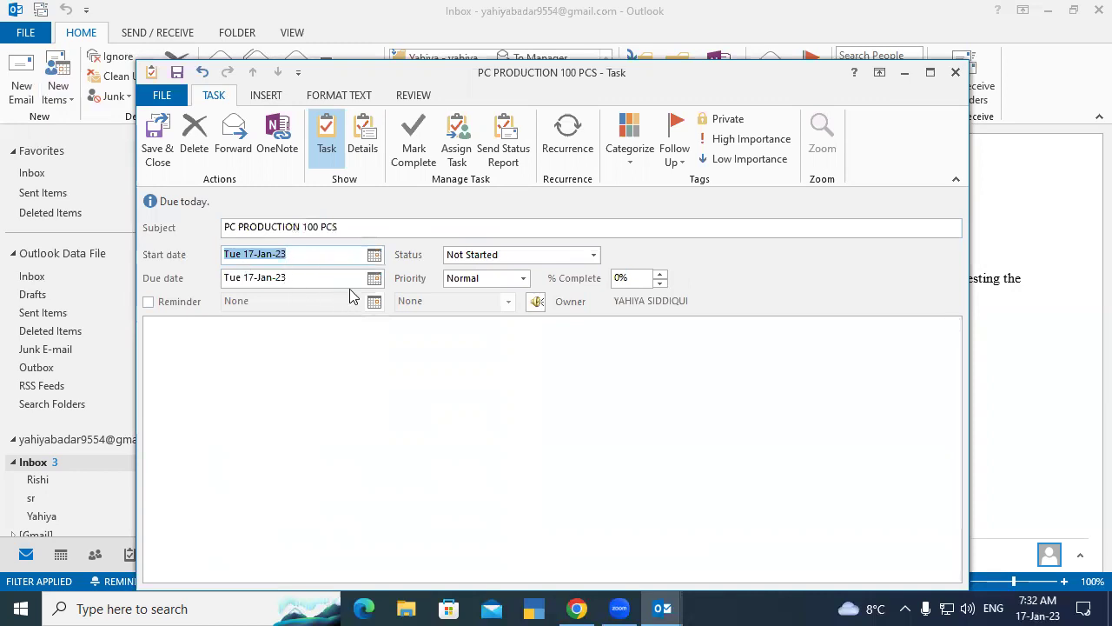
click(373, 278)
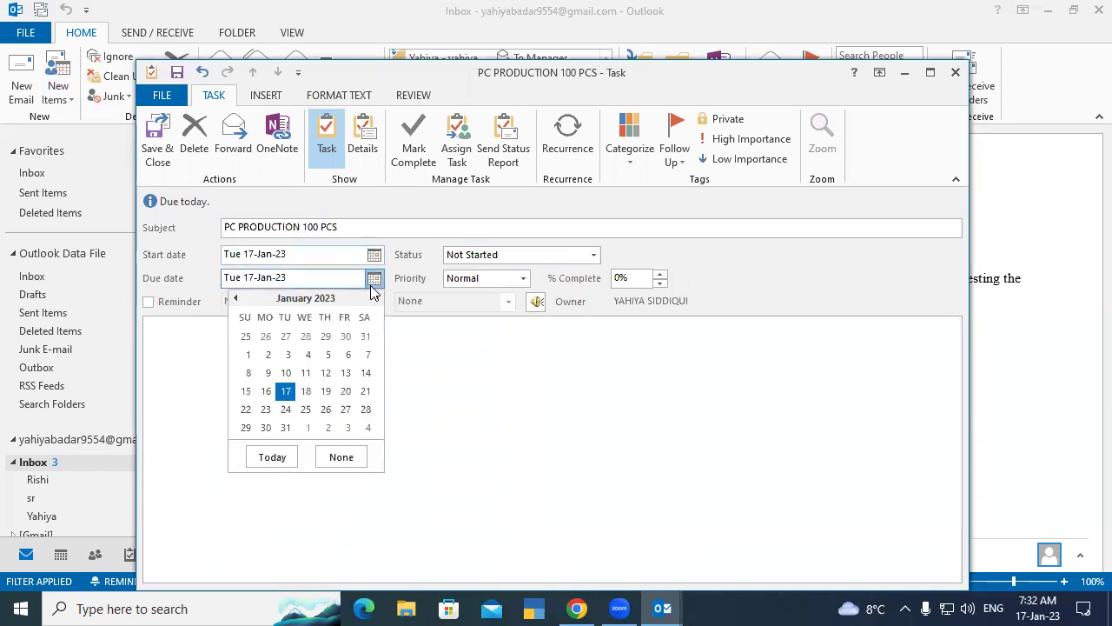
click(305, 412)
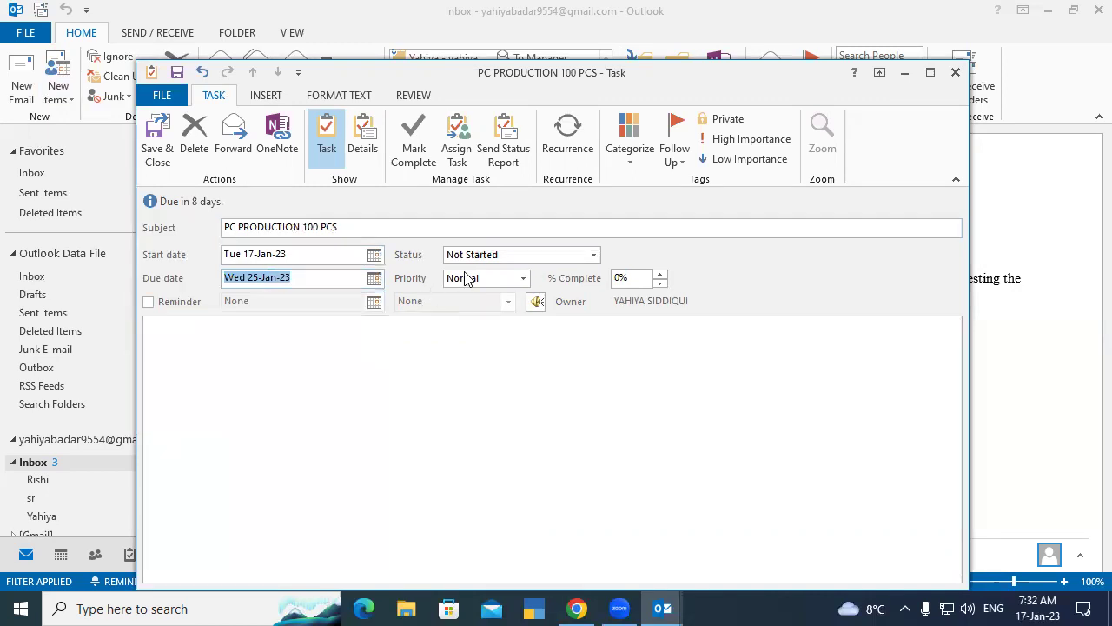
Set the PC production task's status to In Progress and its priority to High
click(593, 254)
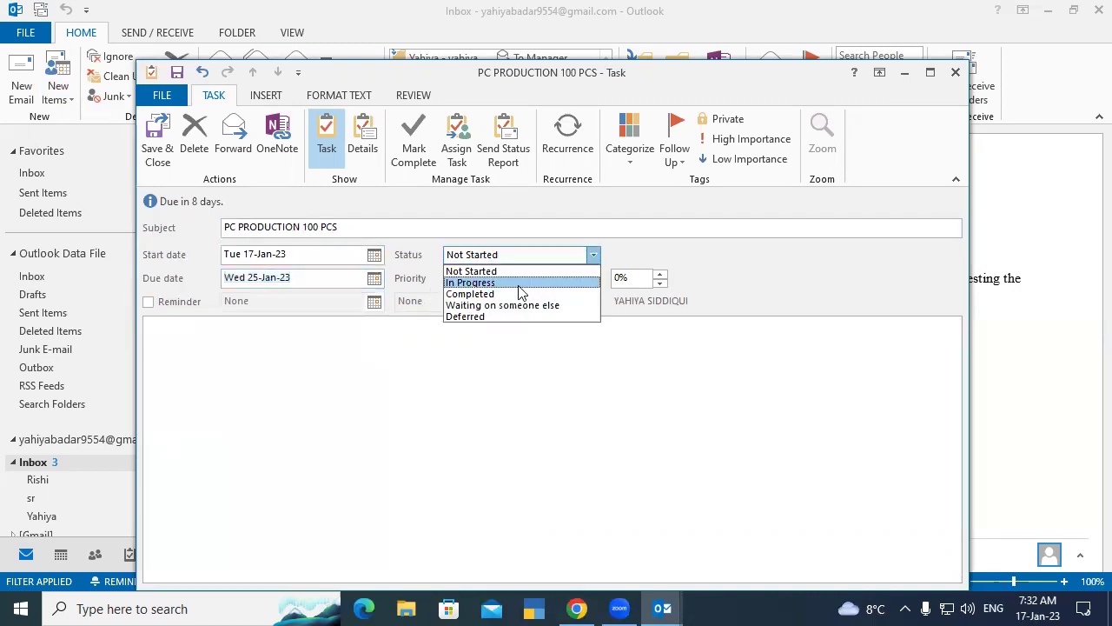
click(518, 286)
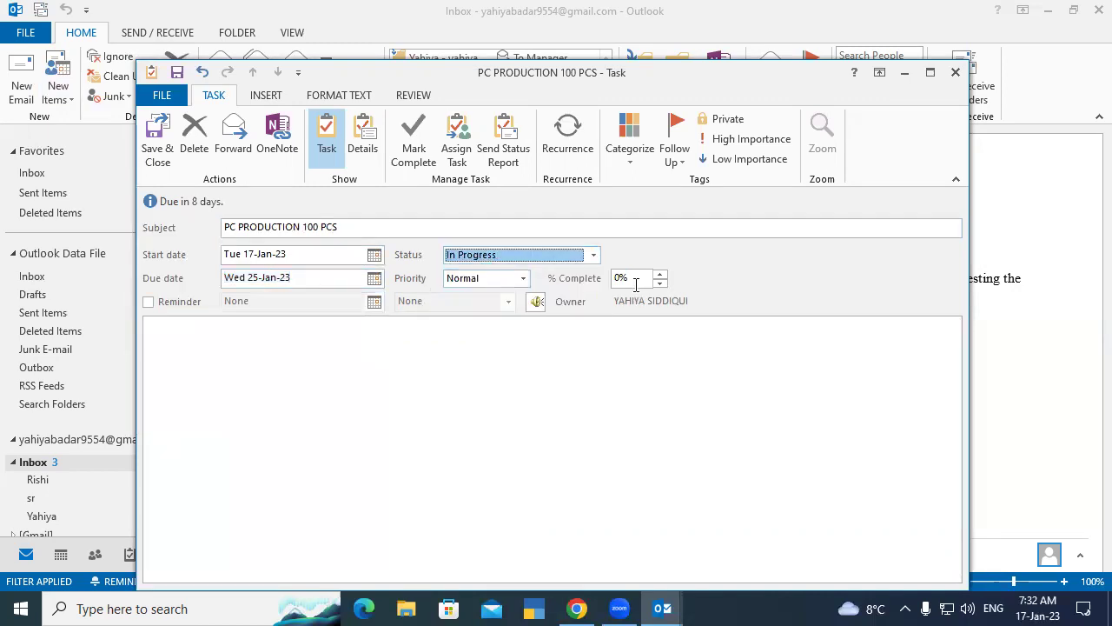
click(523, 279)
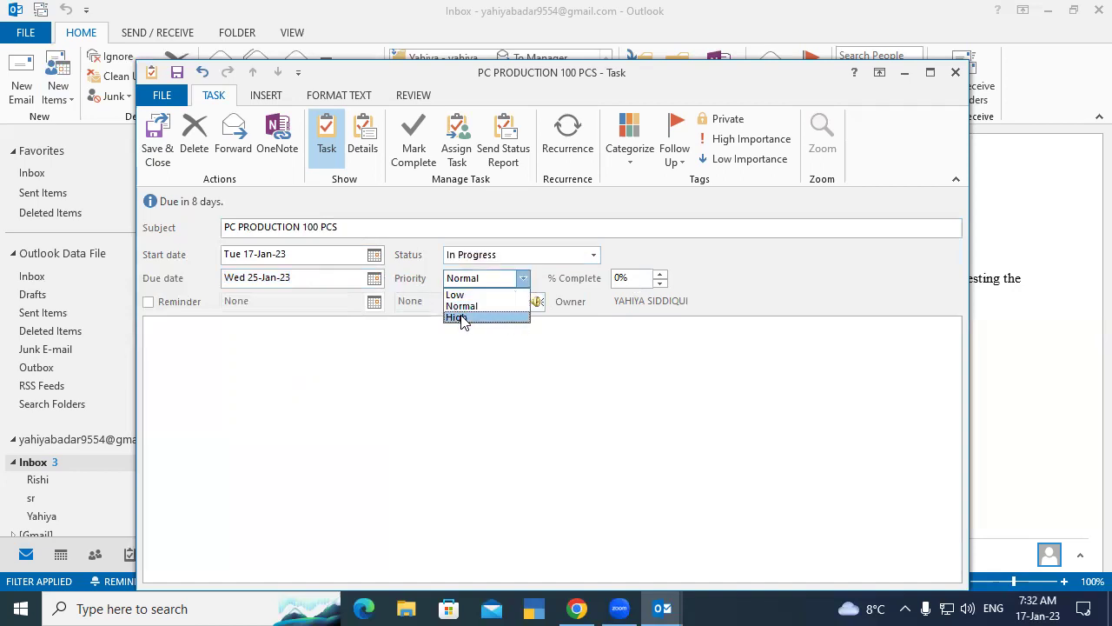
click(461, 318)
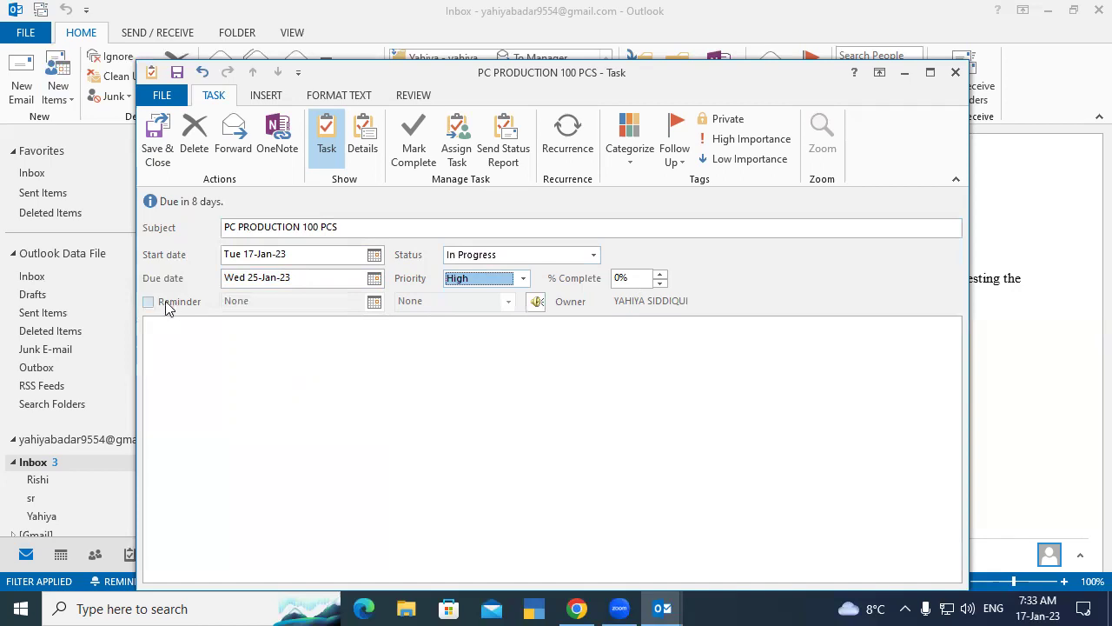
Add a reminder for 23 January 2023 at 10:00 AM to the PC production task, and save and close it
click(148, 302)
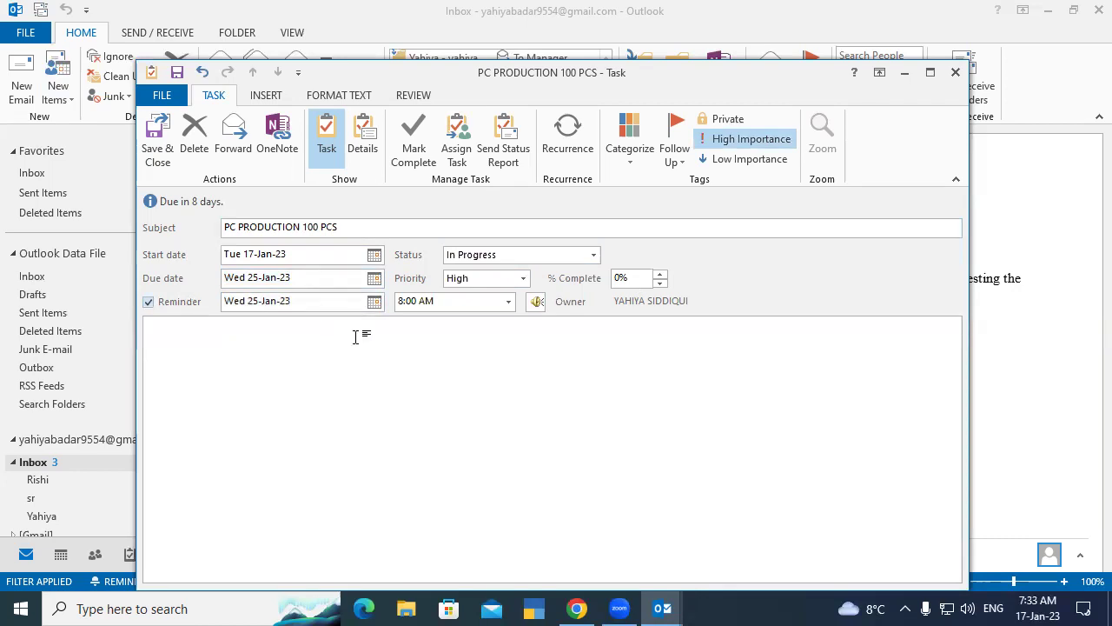
click(374, 301)
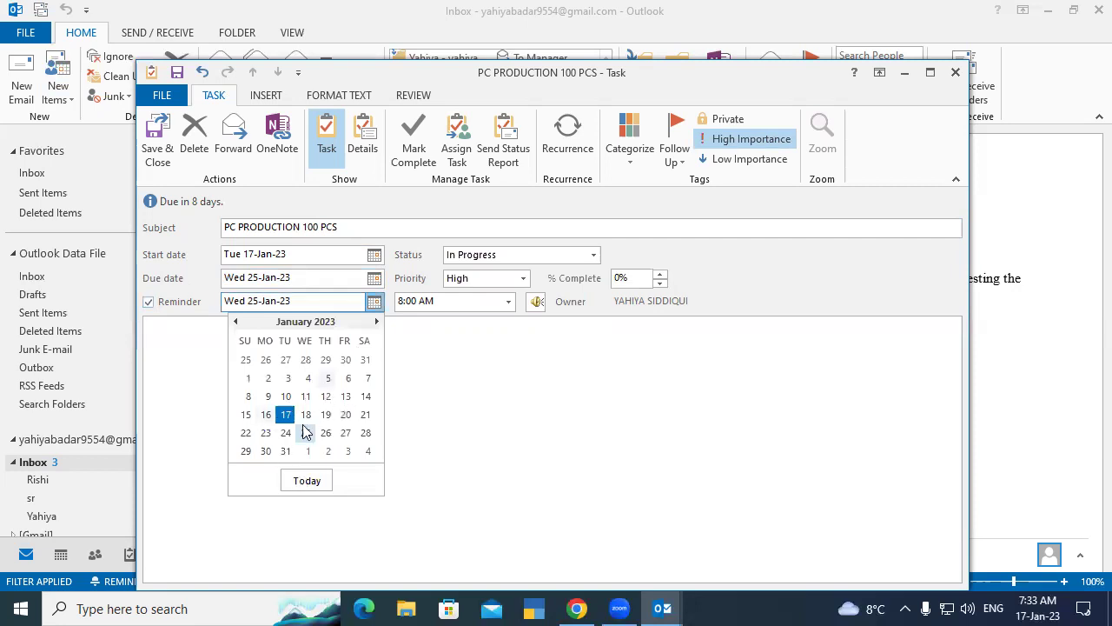
click(265, 432)
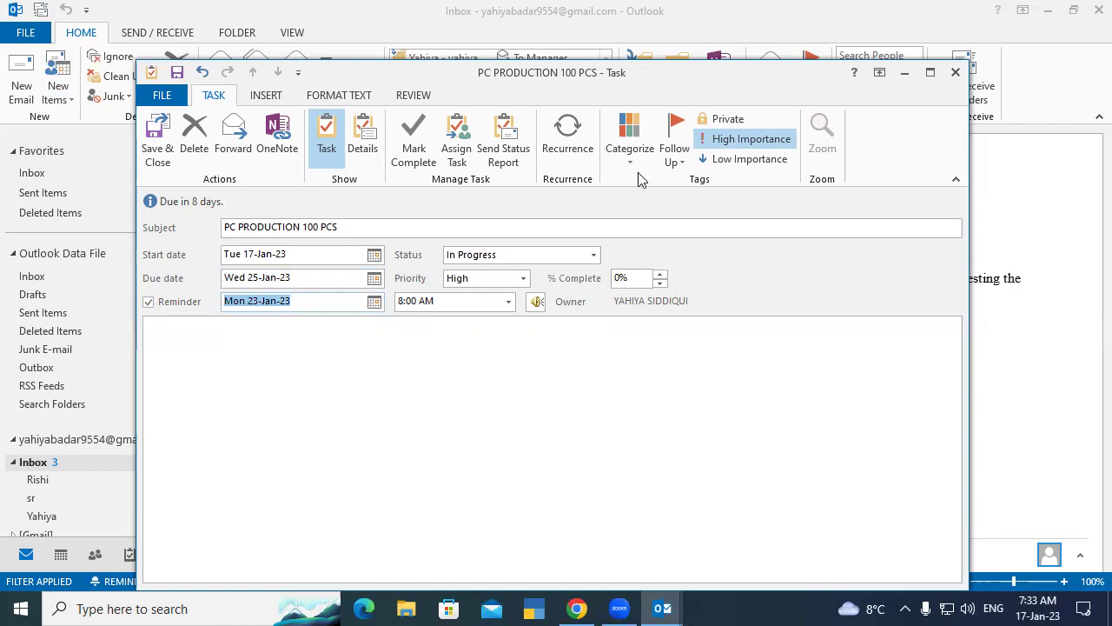
click(508, 301)
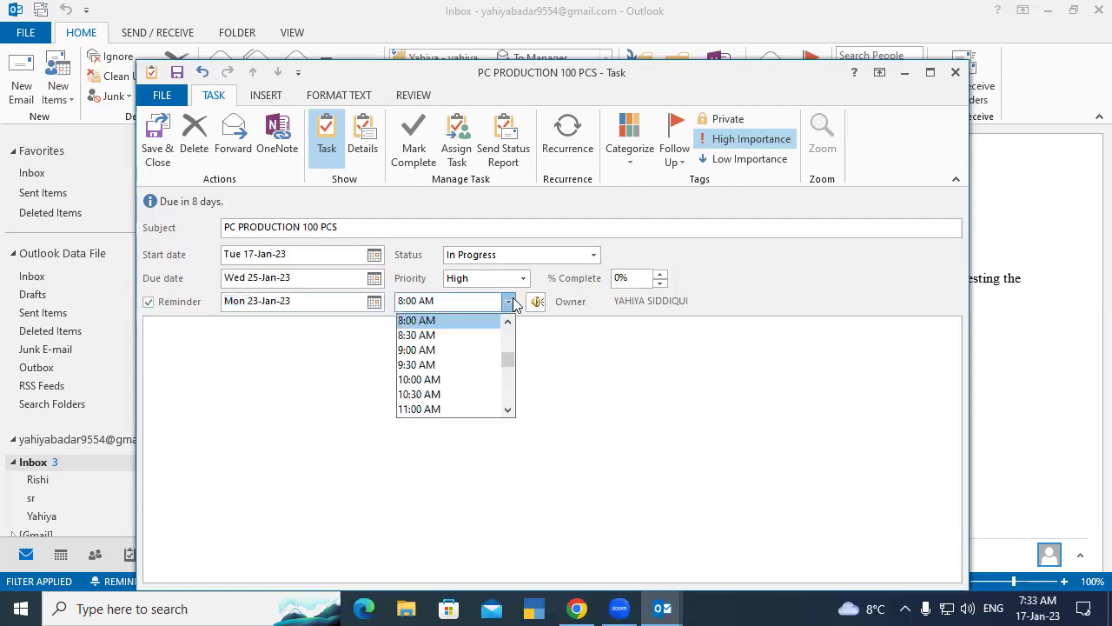
click(426, 379)
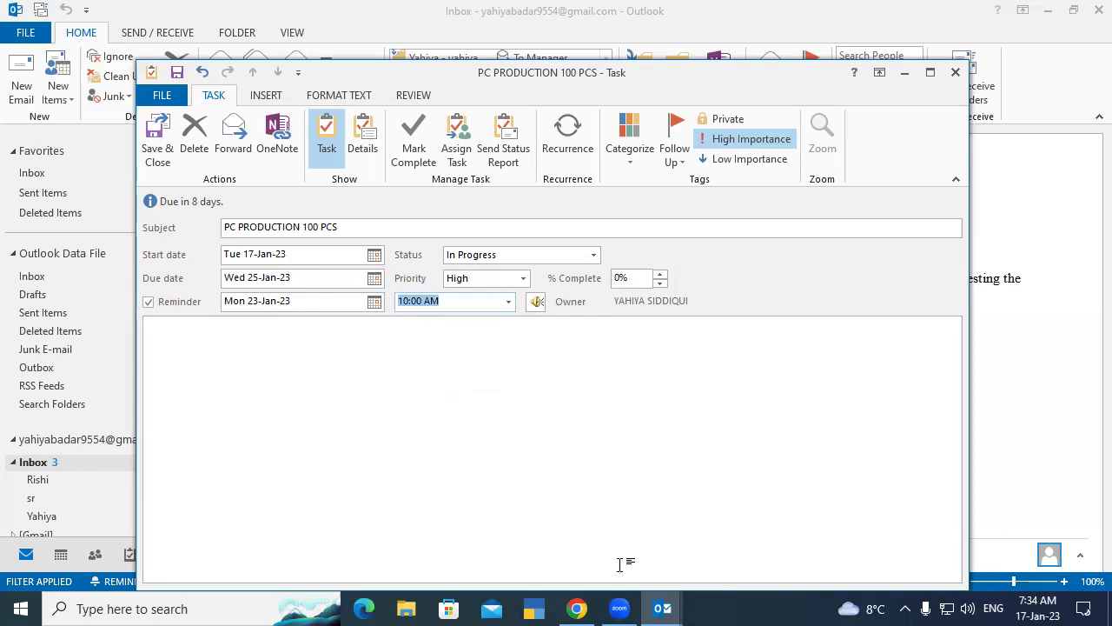
click(160, 139)
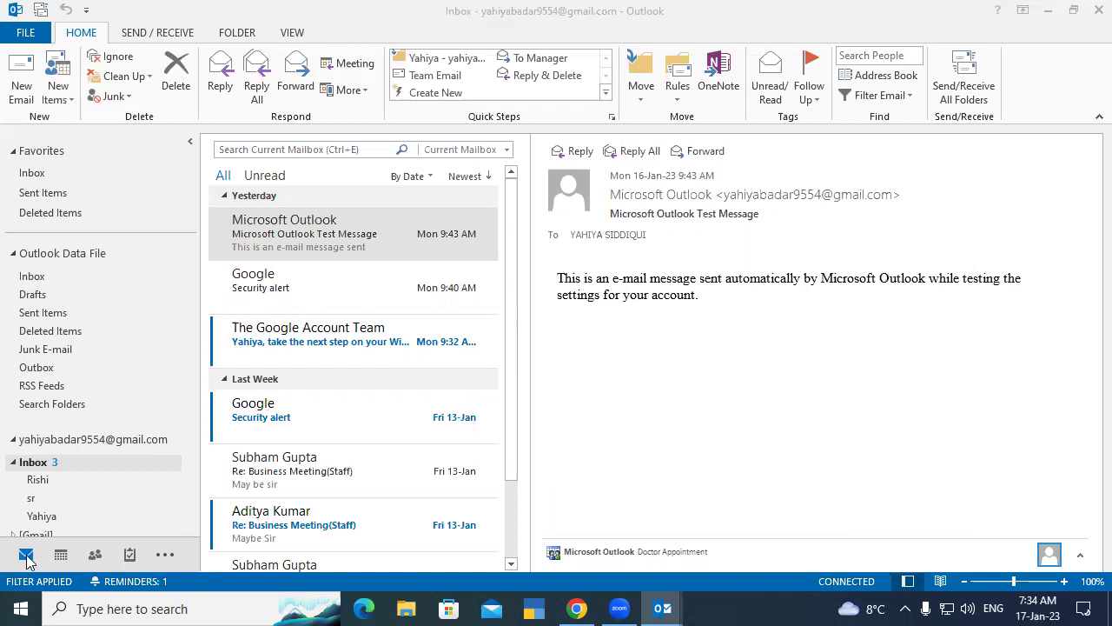
Open the to-do list and review the saved details of the Staff Training and PC production tasks
click(129, 554)
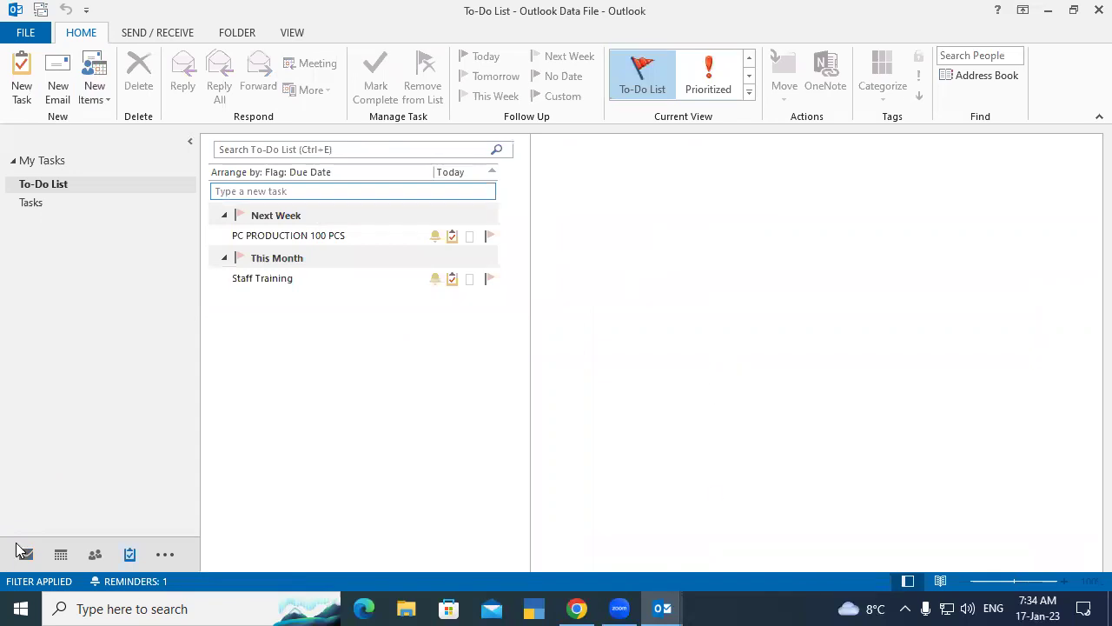
mouse_move(138, 563)
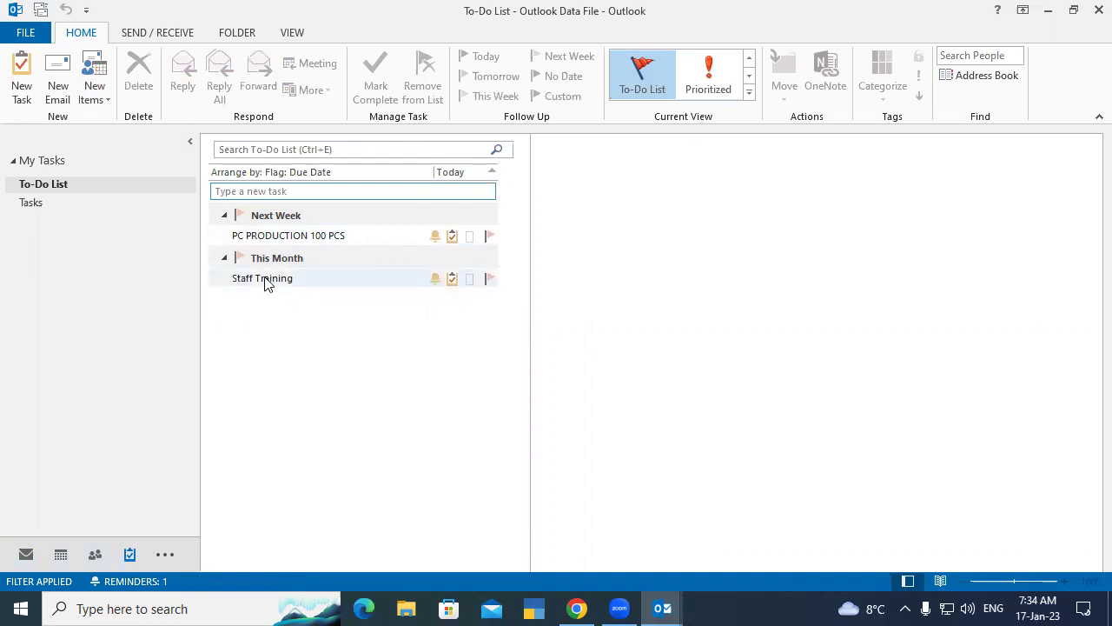
mouse_move(280, 292)
double_click(283, 281)
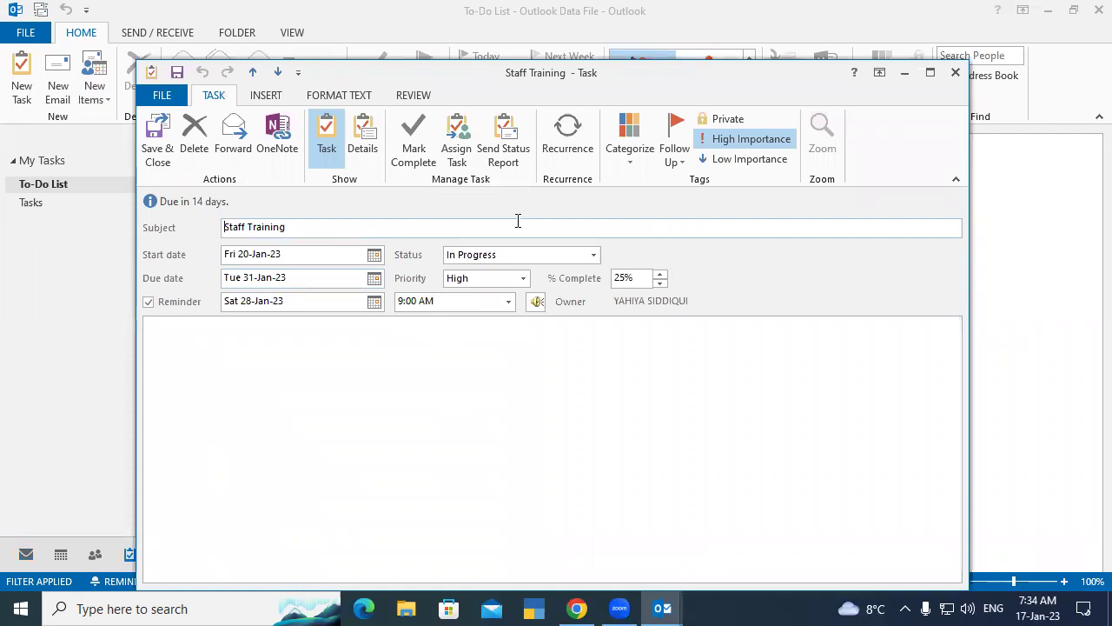
click(955, 73)
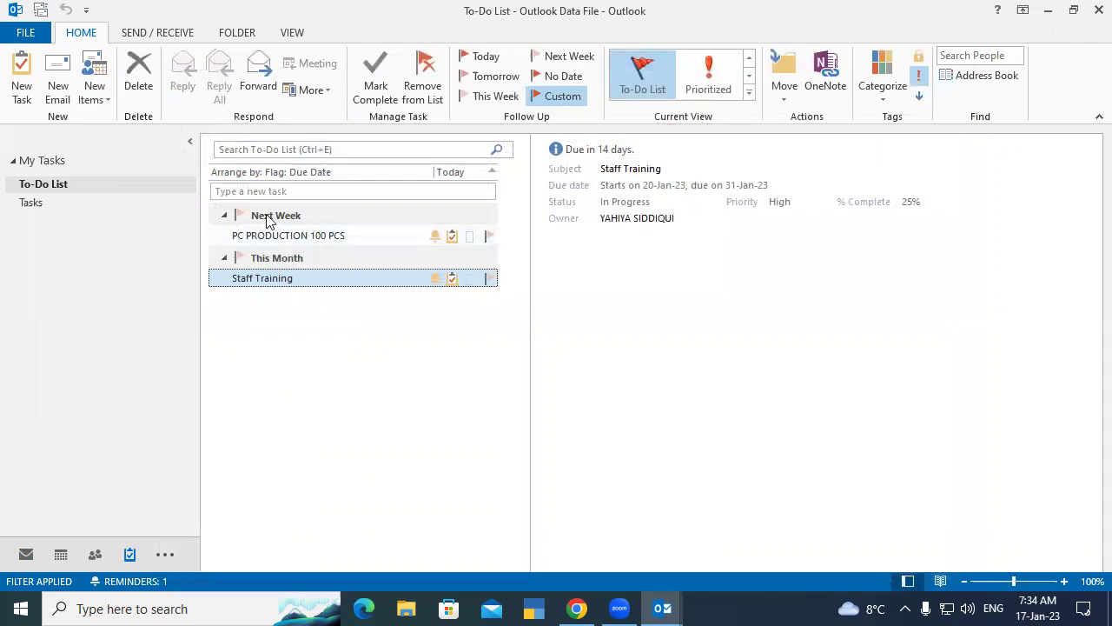
double_click(313, 236)
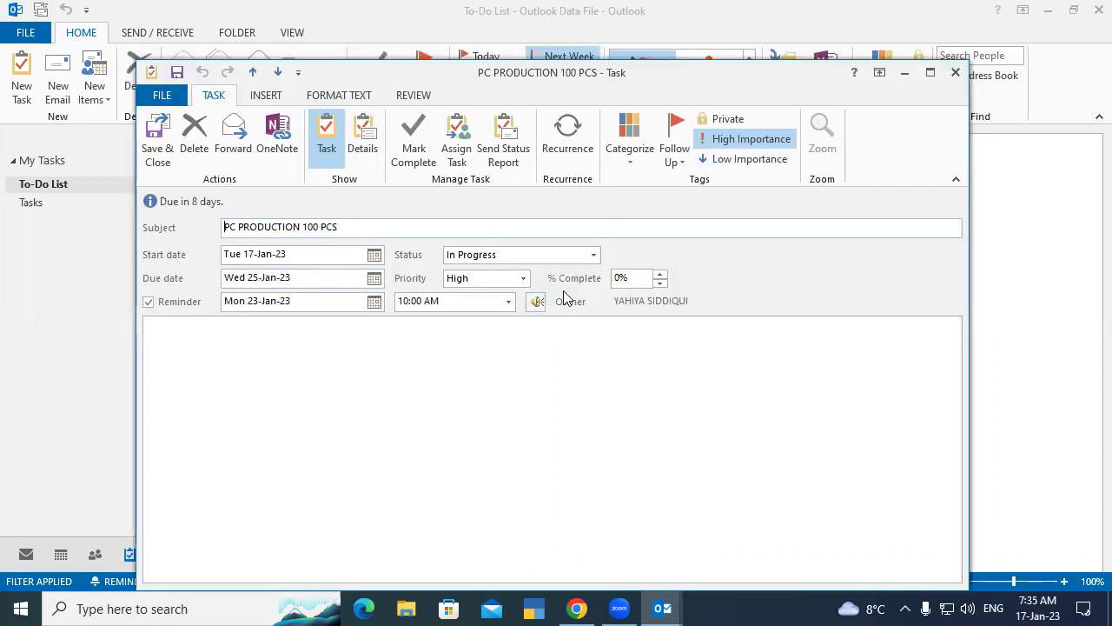
click(956, 72)
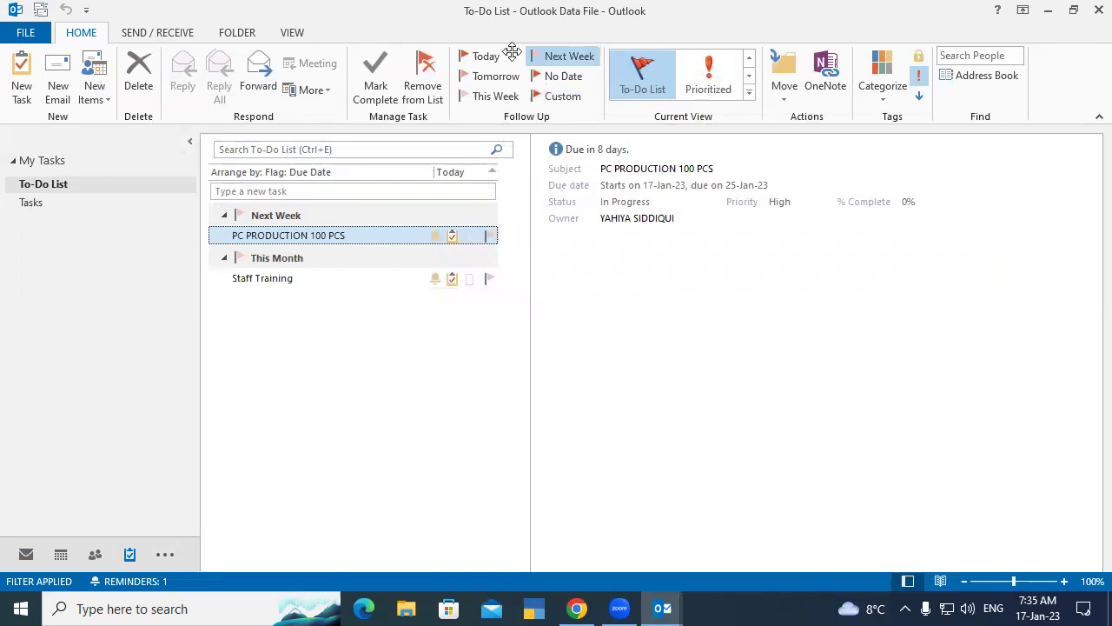
Try the Today, Tomorrow, This Week and No Date follow-up flags on the PC production task
click(483, 58)
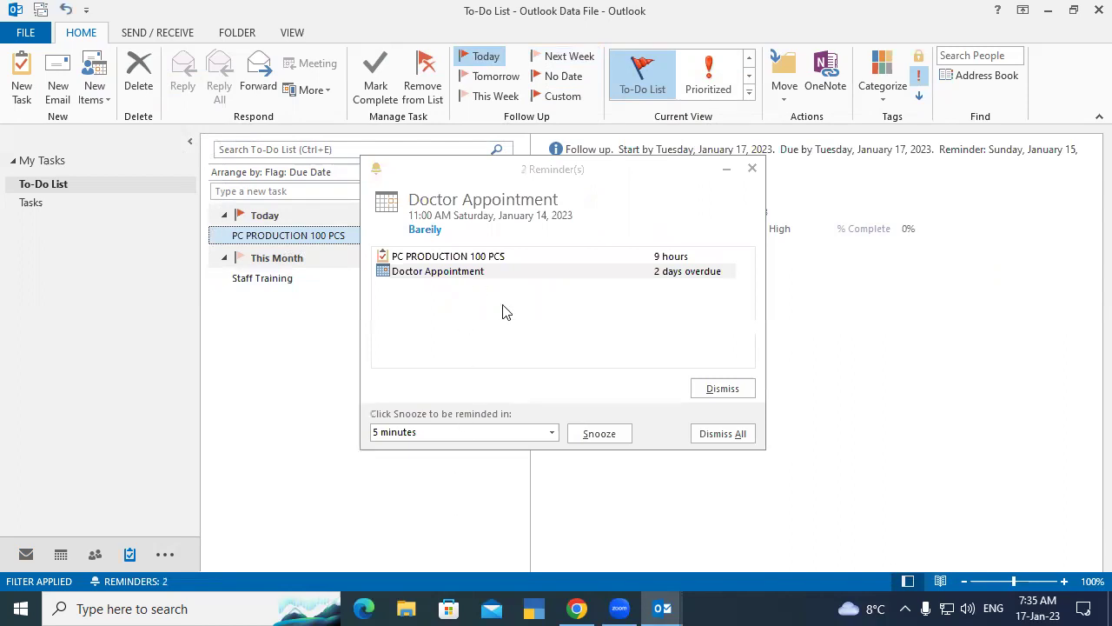
click(753, 169)
click(494, 78)
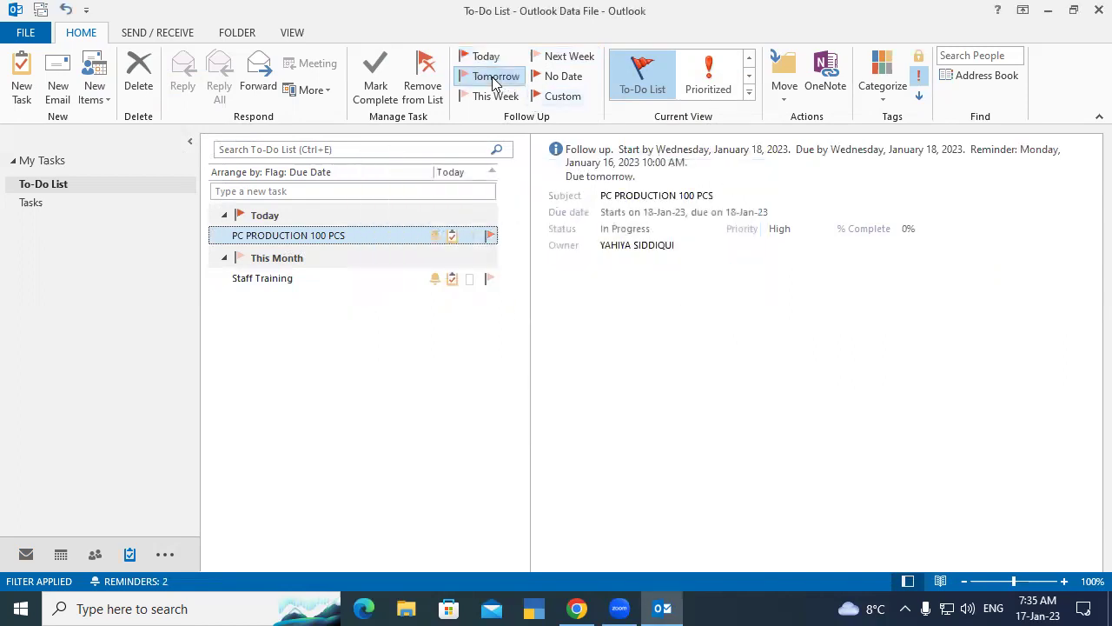
click(494, 98)
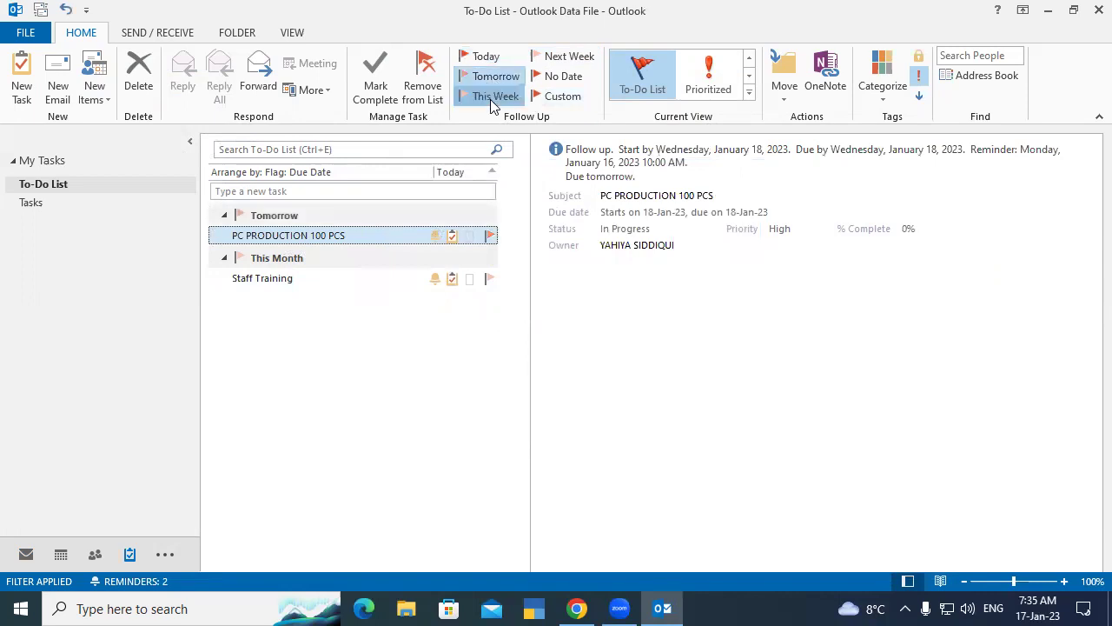
click(563, 96)
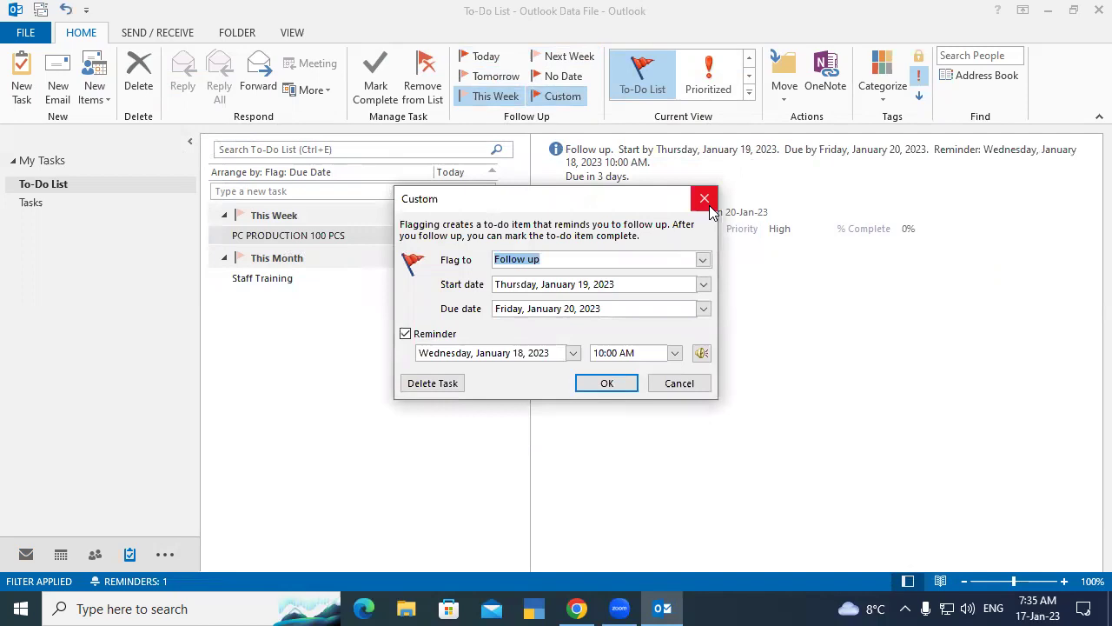
click(705, 199)
click(565, 78)
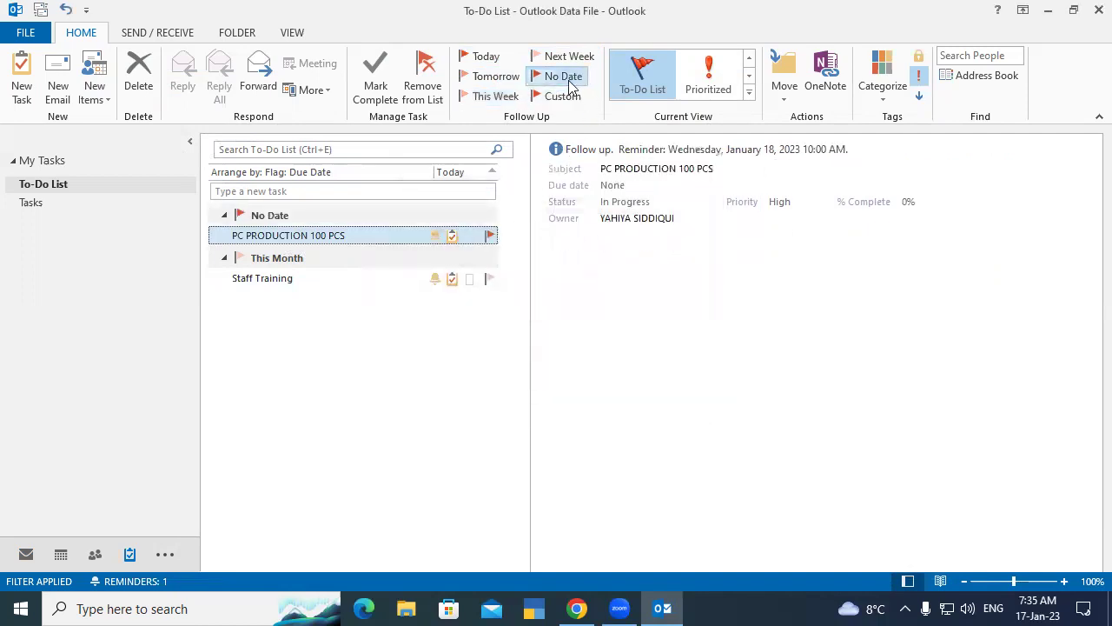
click(484, 57)
Set the follow-up flag of both the PC production and Staff Training tasks to Next Week
click(568, 56)
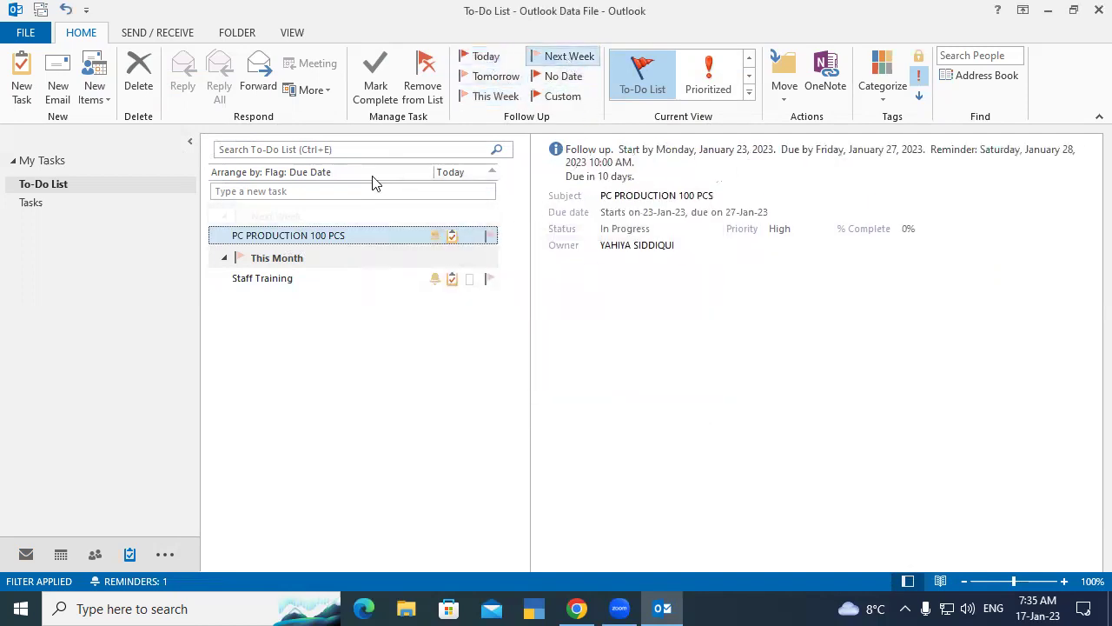
click(318, 278)
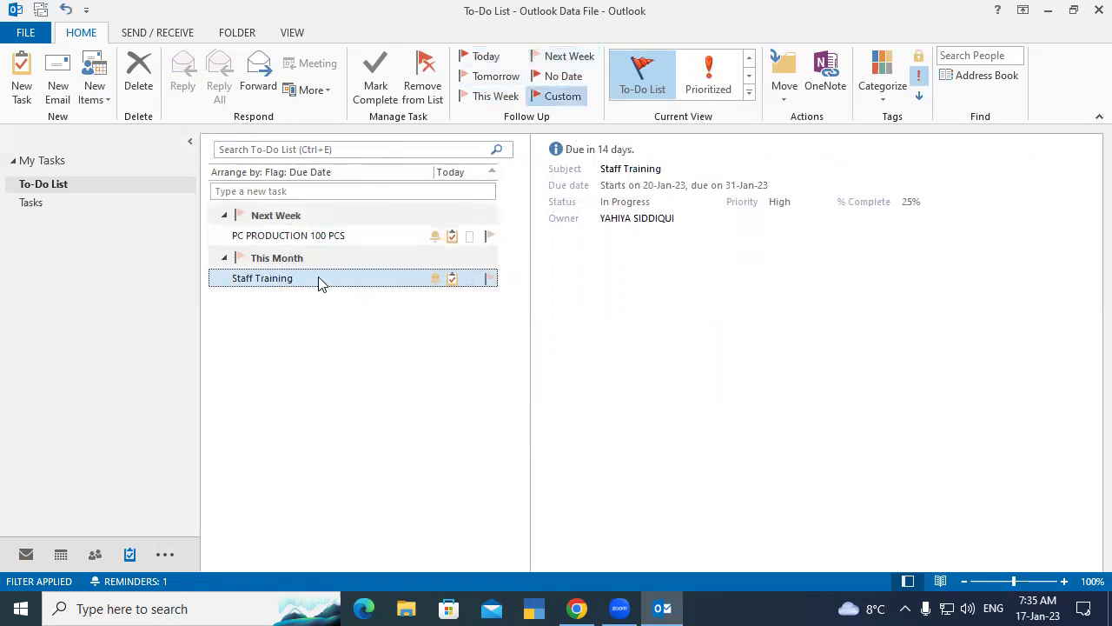
click(565, 61)
click(556, 96)
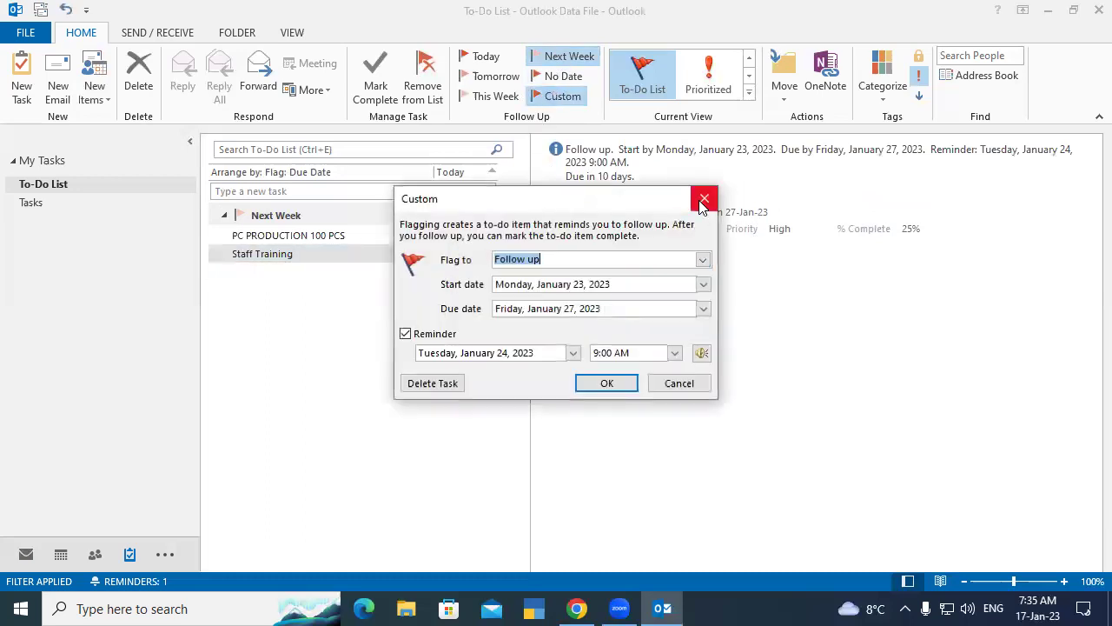
click(704, 200)
Check the follow-up dates and reminders of the PC production and Staff Training tasks
click(302, 234)
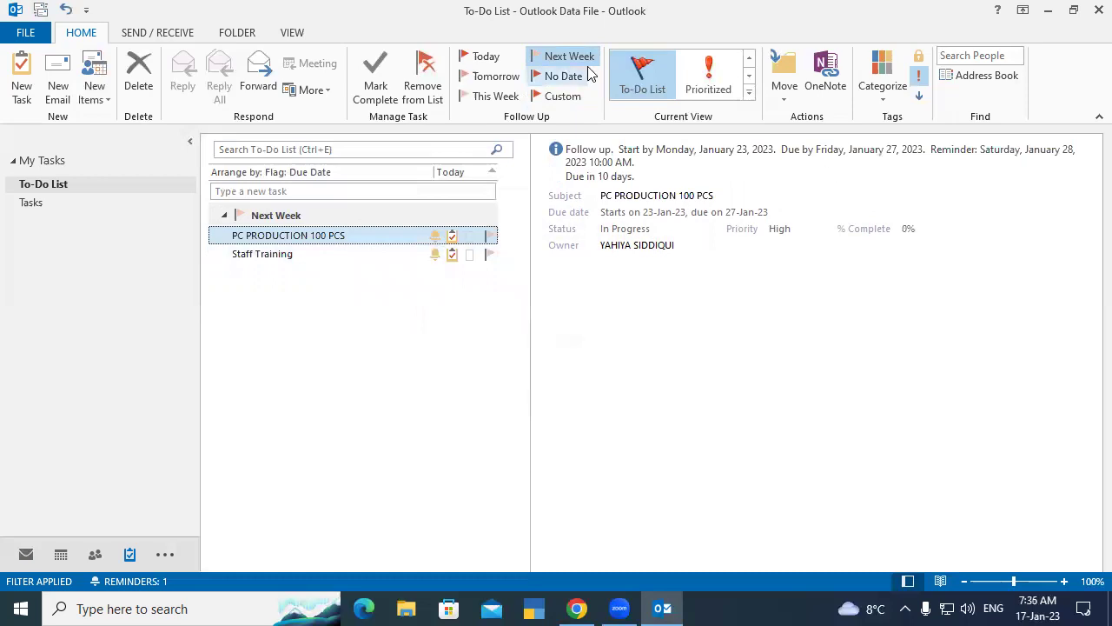
click(313, 254)
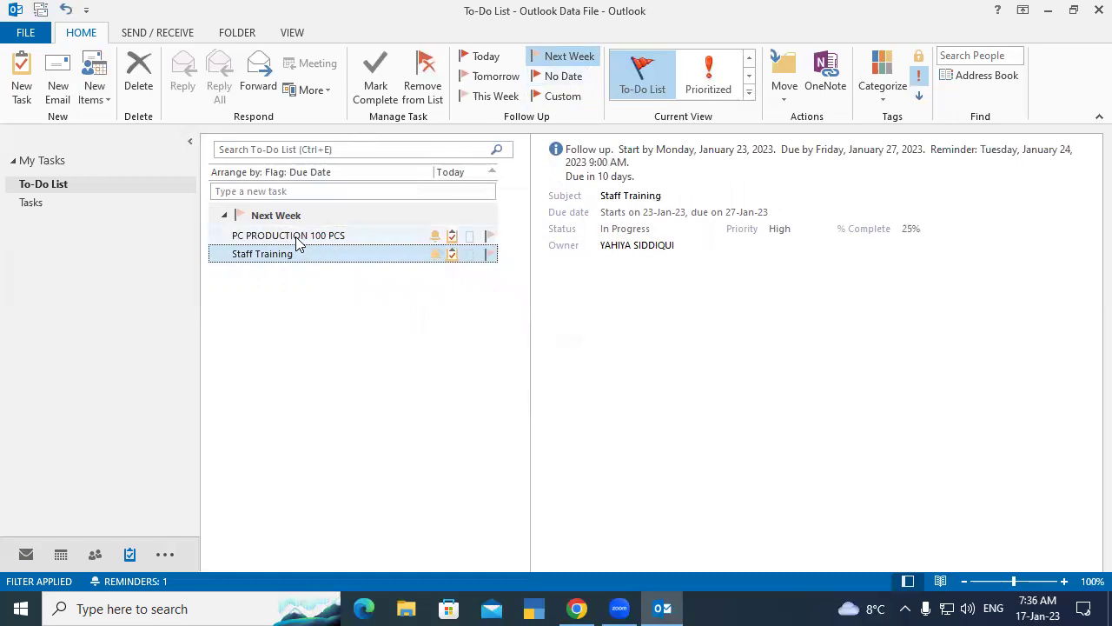
click(297, 241)
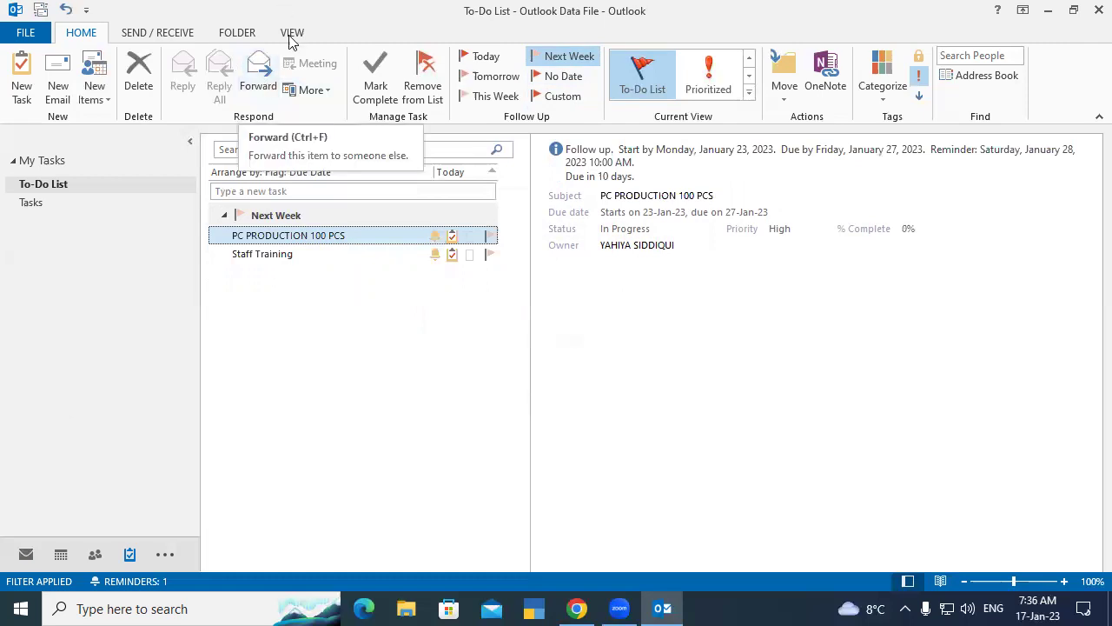
click(259, 77)
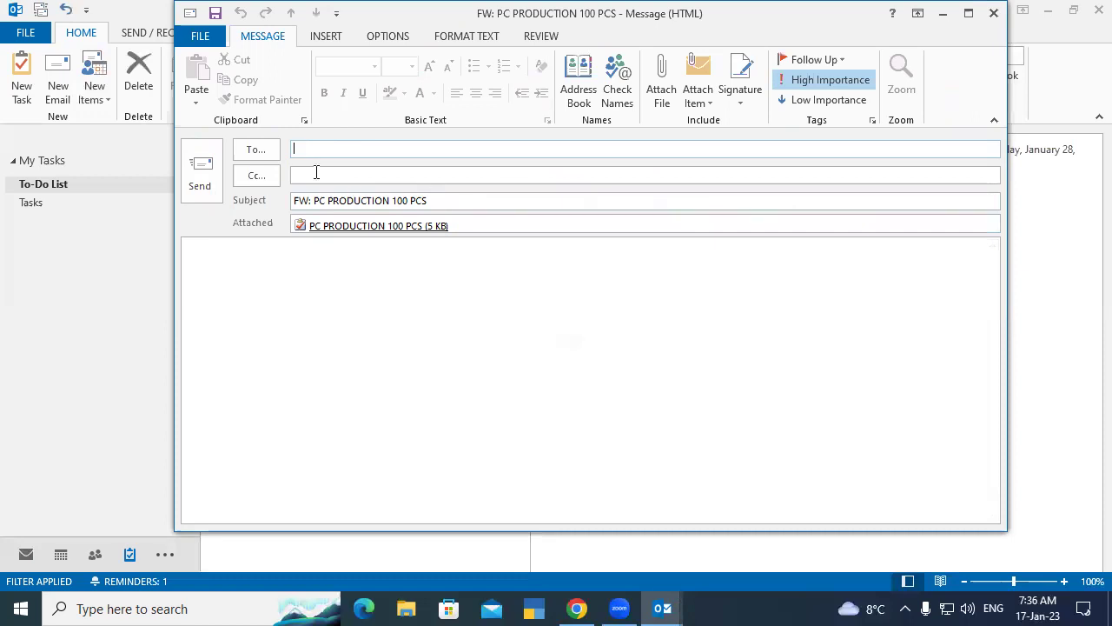
click(993, 14)
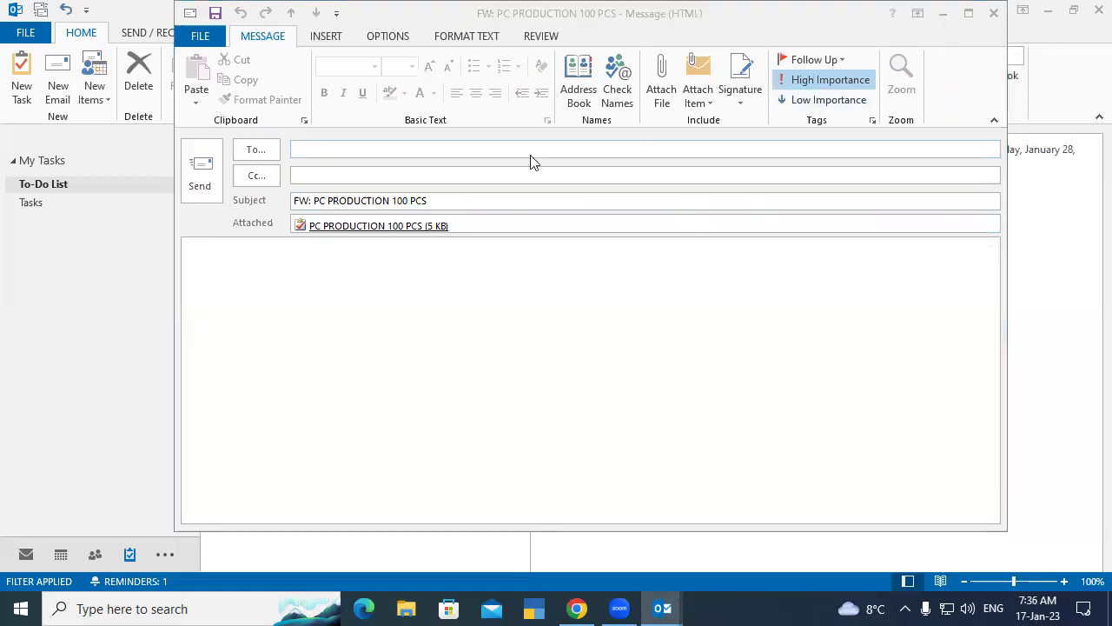
click(562, 352)
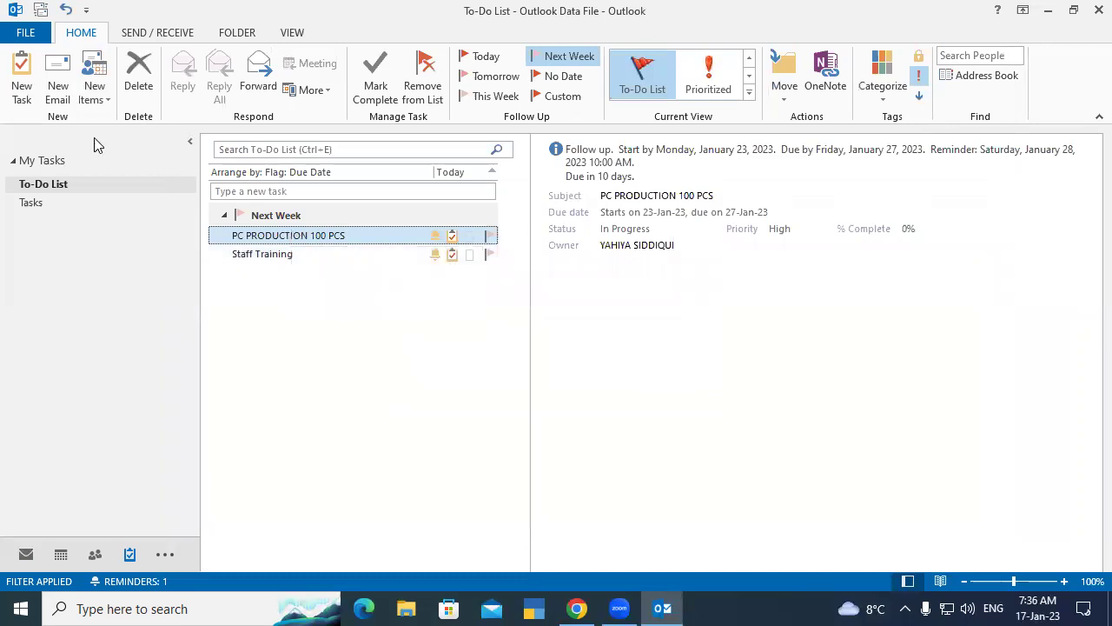
Create a new e-mail message and look in the Tasks folder for Outlook items to attach
click(58, 87)
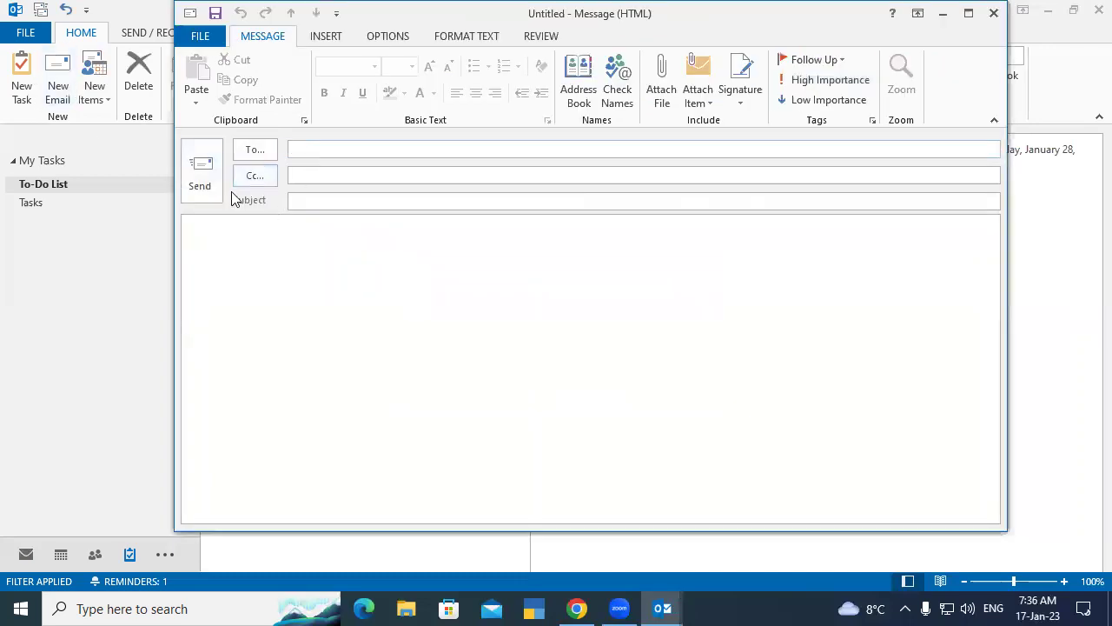
click(702, 102)
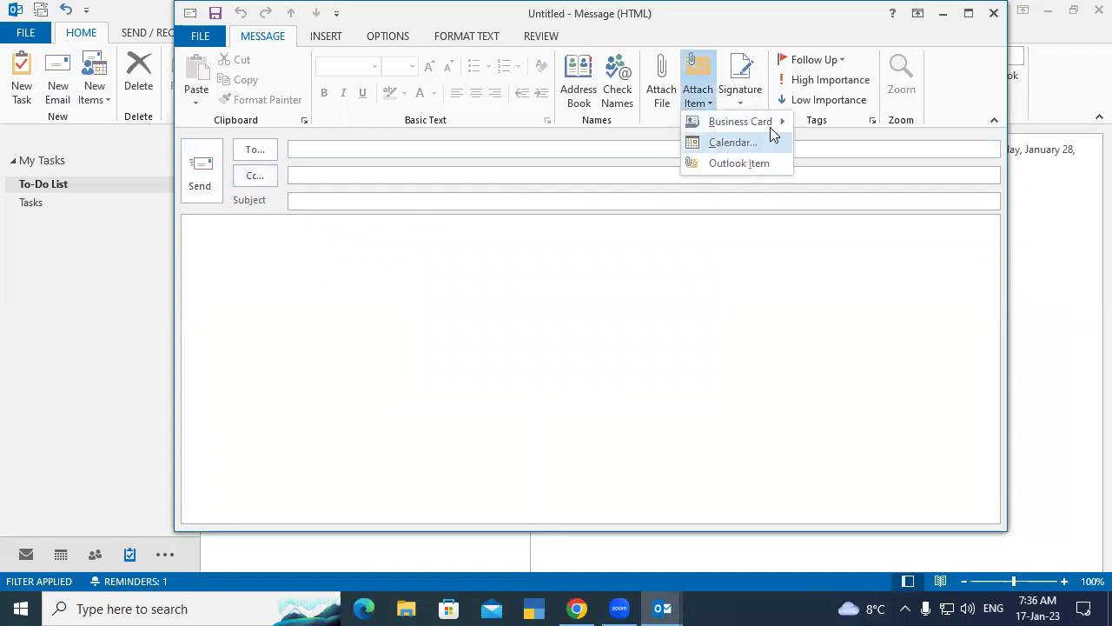
mouse_move(778, 127)
click(742, 165)
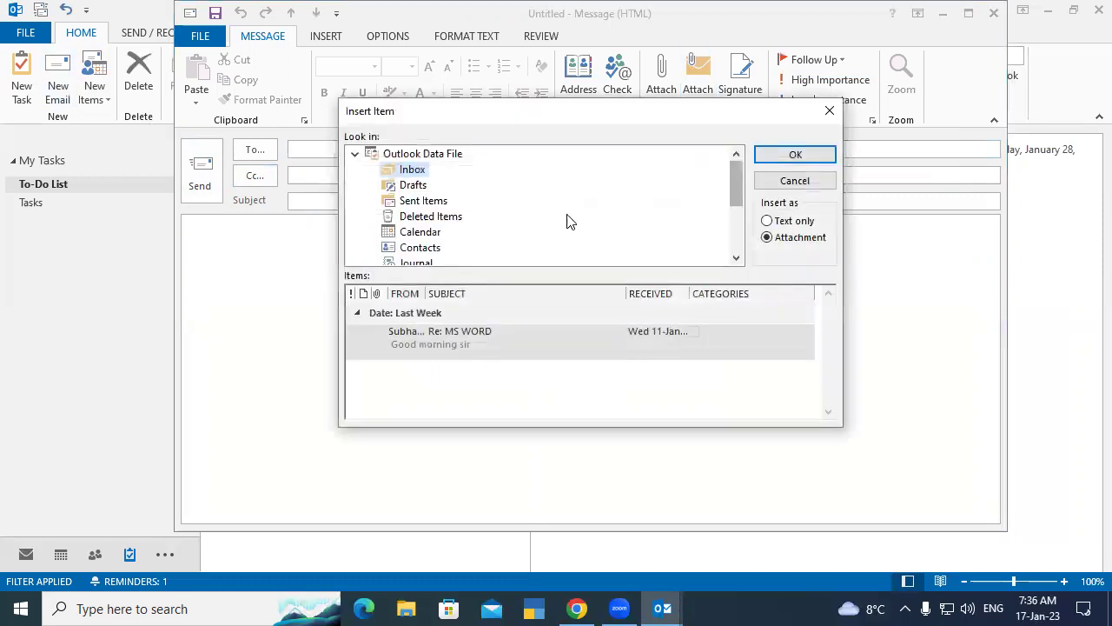
scroll(428, 250, down, 3)
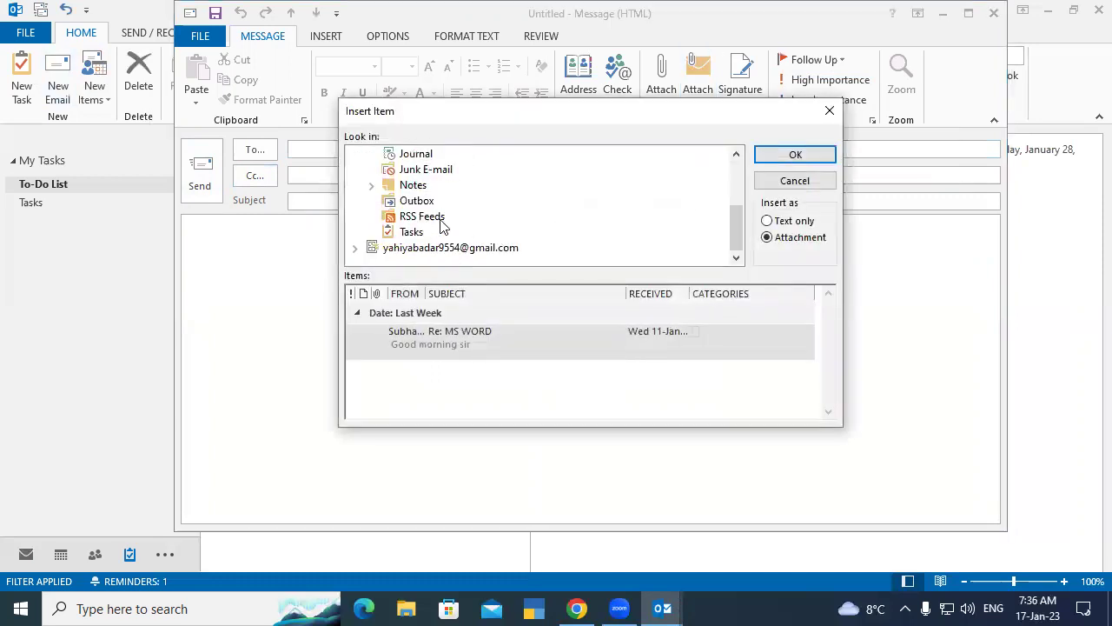
click(411, 233)
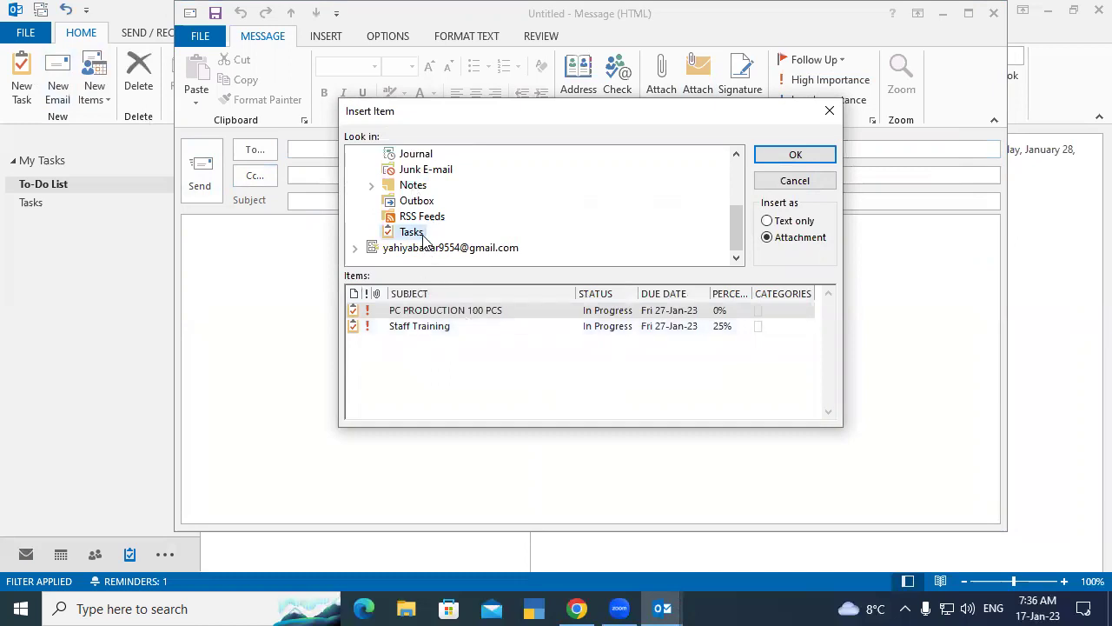
click(830, 110)
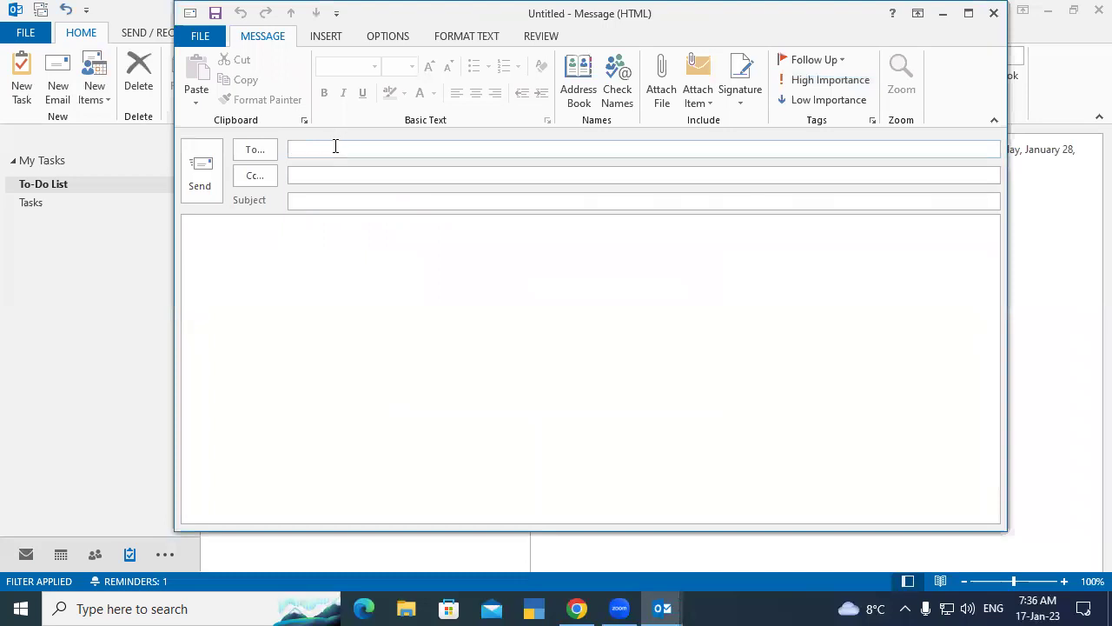
Address the new message to two recipients, choosing each e-mail address from the suggested contacts
text(s)
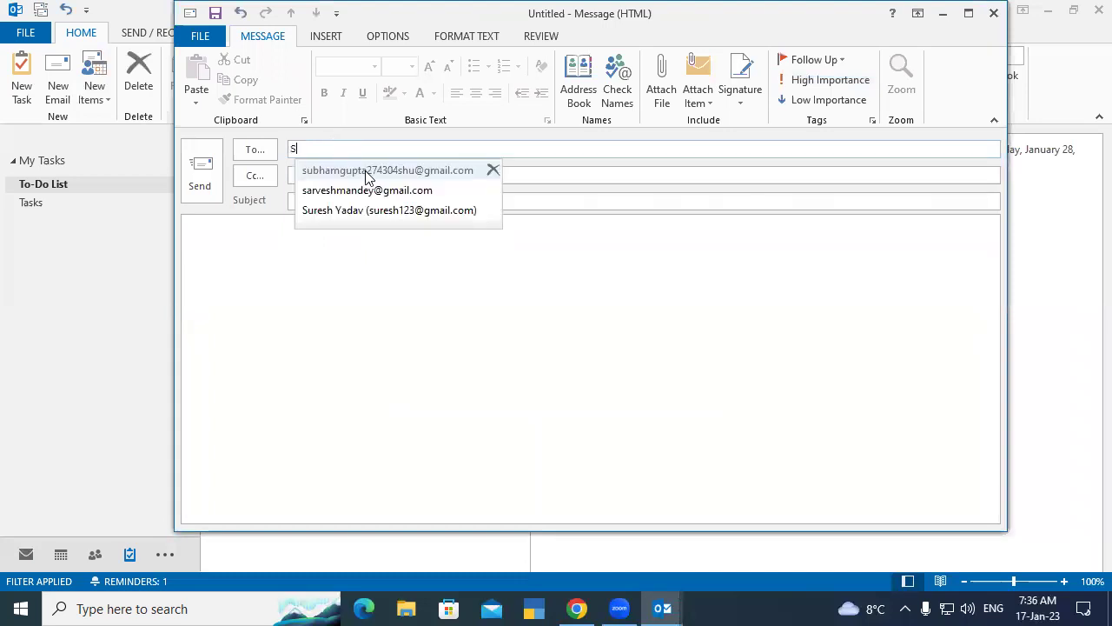
click(365, 170)
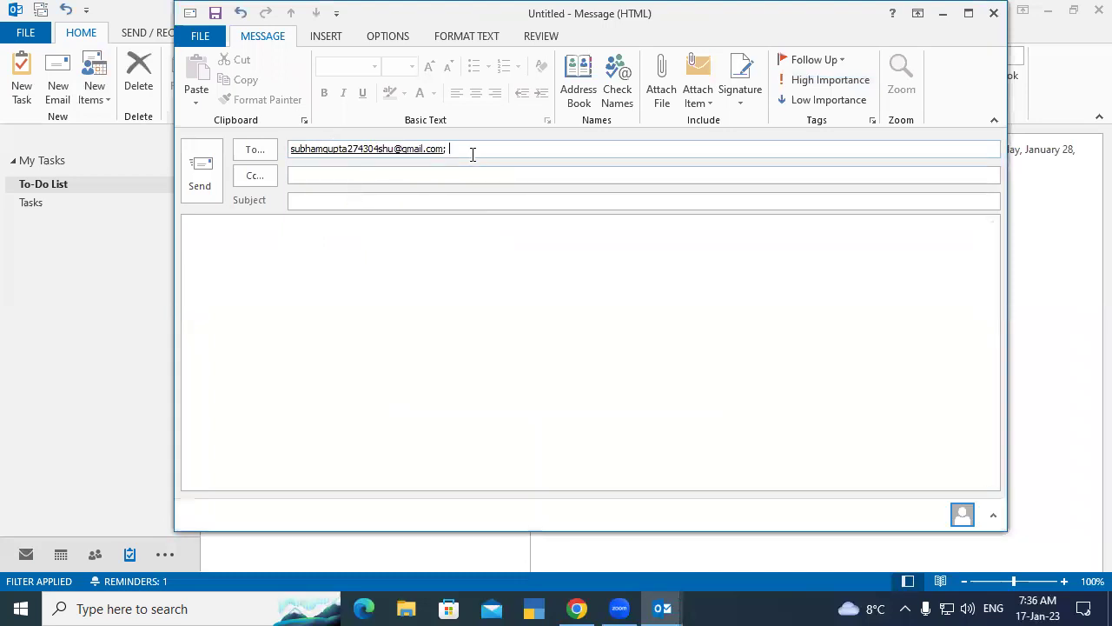
text(AD)
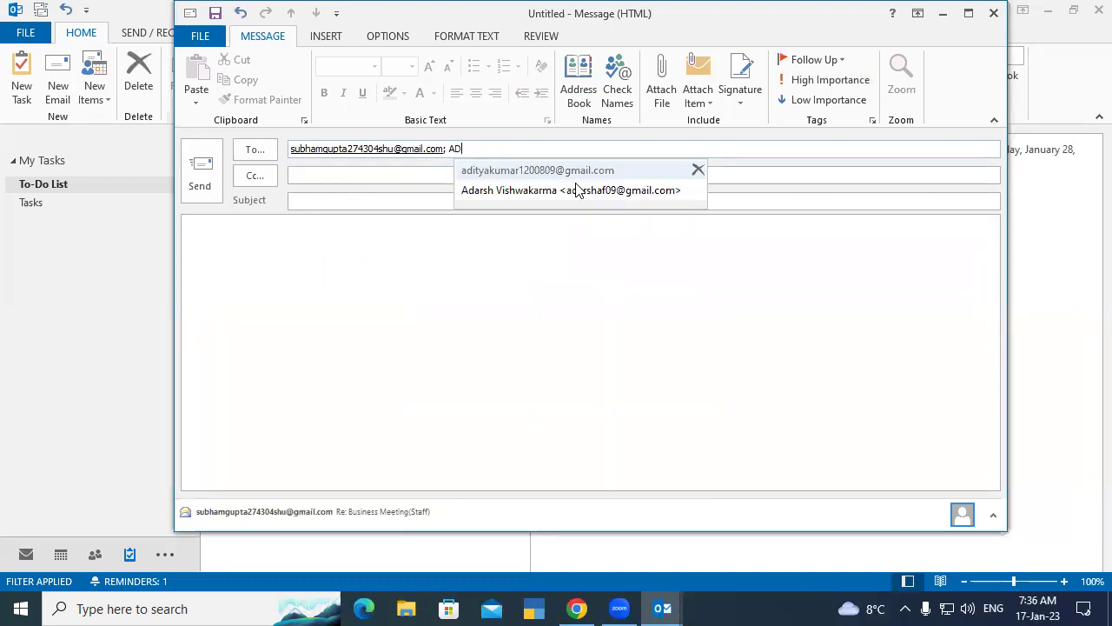
click(548, 172)
Attach the PC PRODUCTION 100 PCS and Staff Training tasks from the Tasks folder to the message as attachments
click(711, 102)
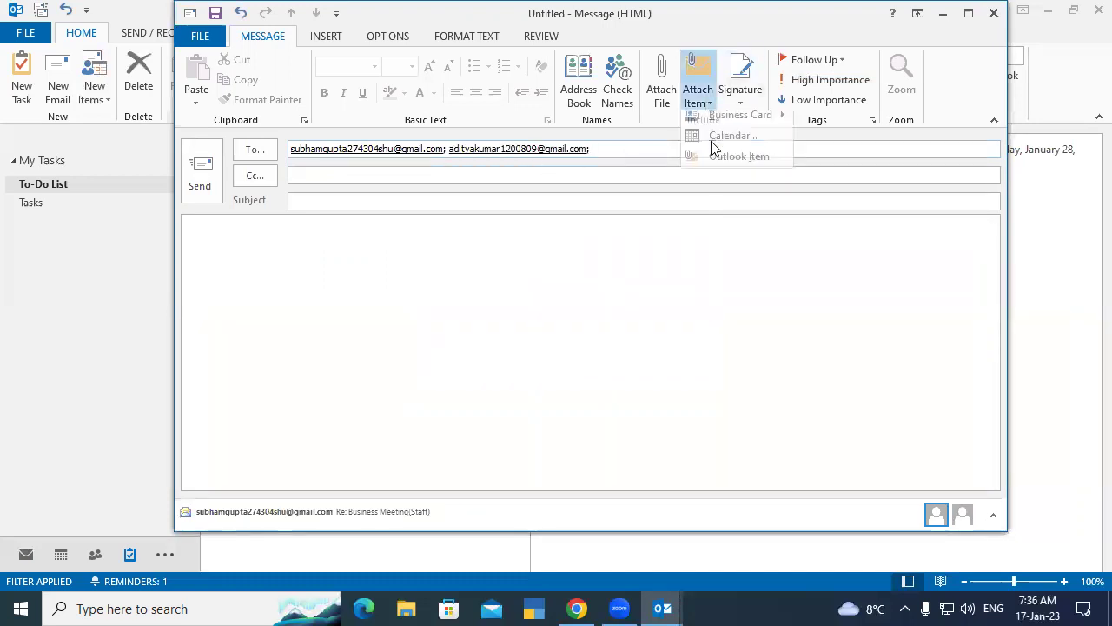
click(735, 158)
scroll(425, 230, down, 3)
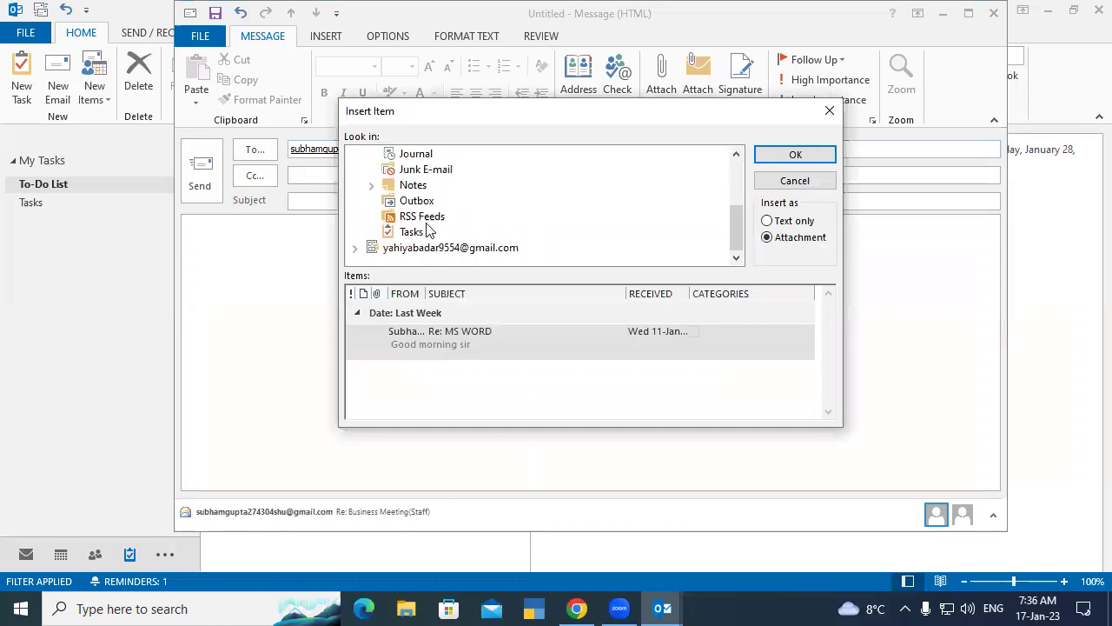
click(416, 231)
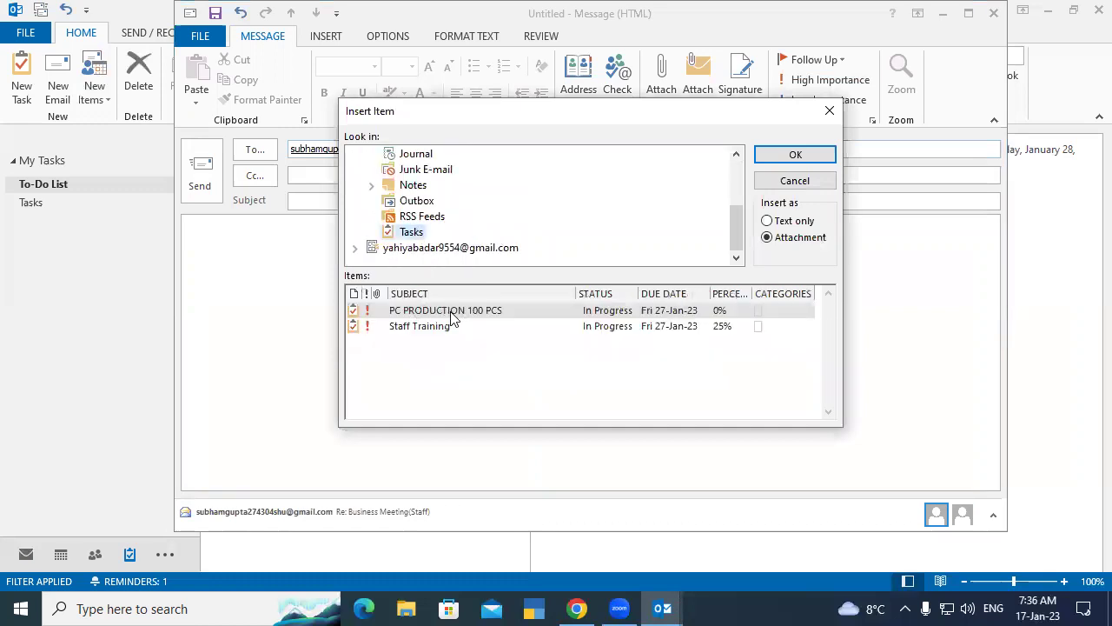
shift+click(448, 328)
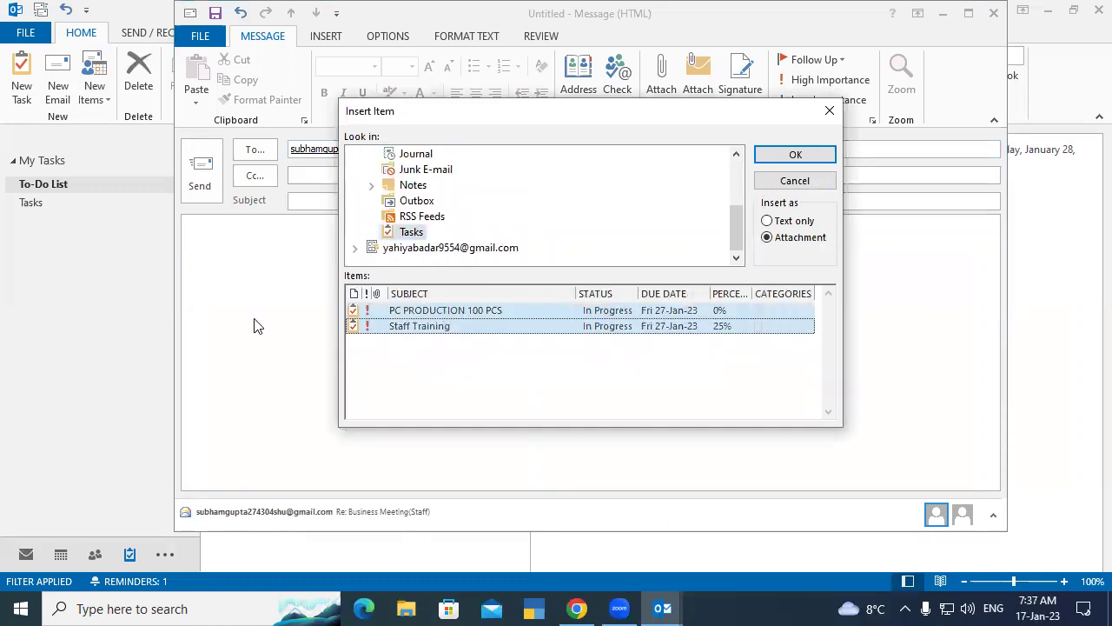
click(796, 154)
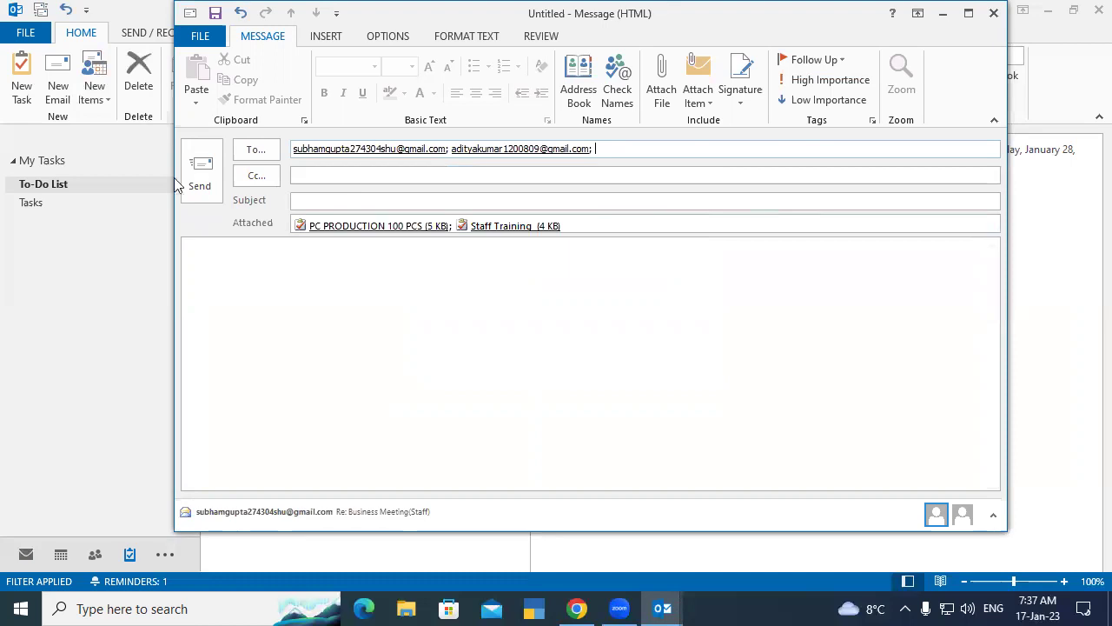
Give the message the subject Important Task and send it
click(201, 185)
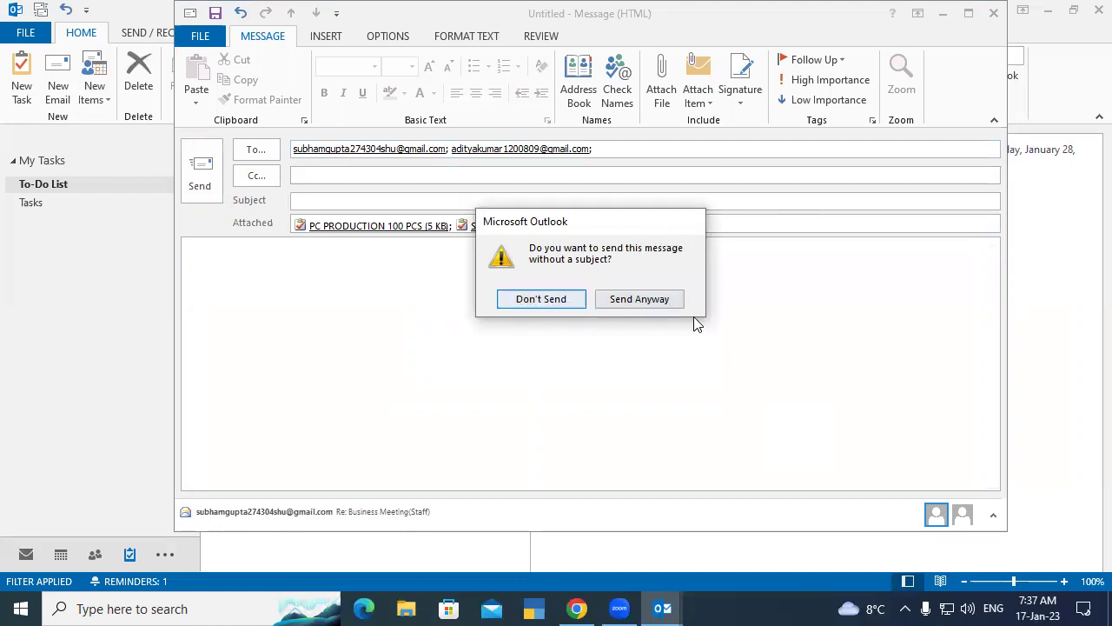
click(718, 283)
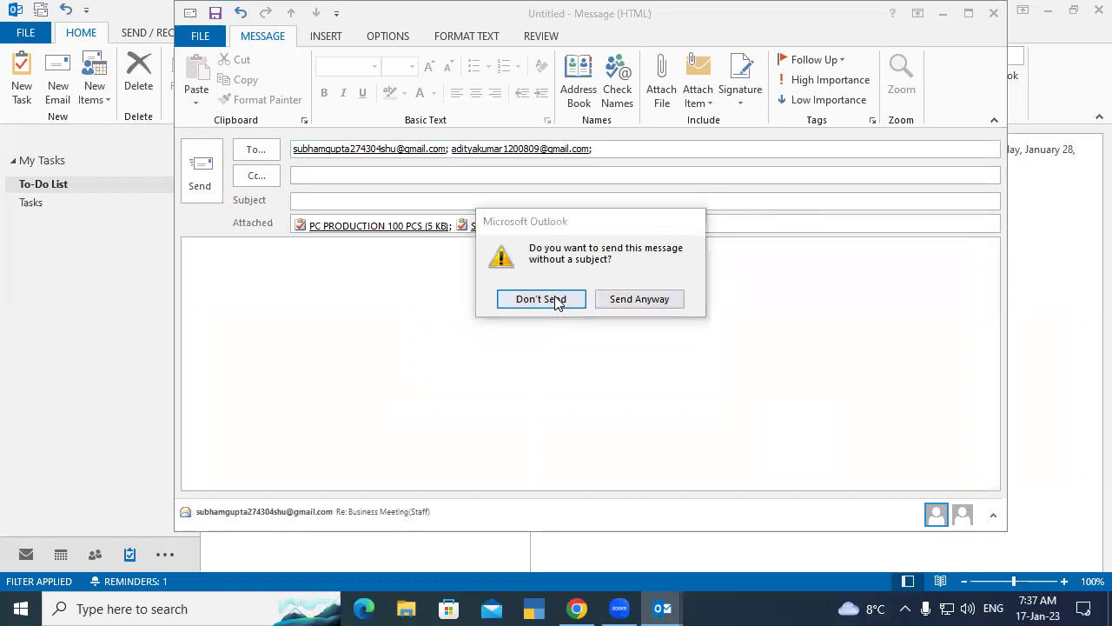
click(553, 298)
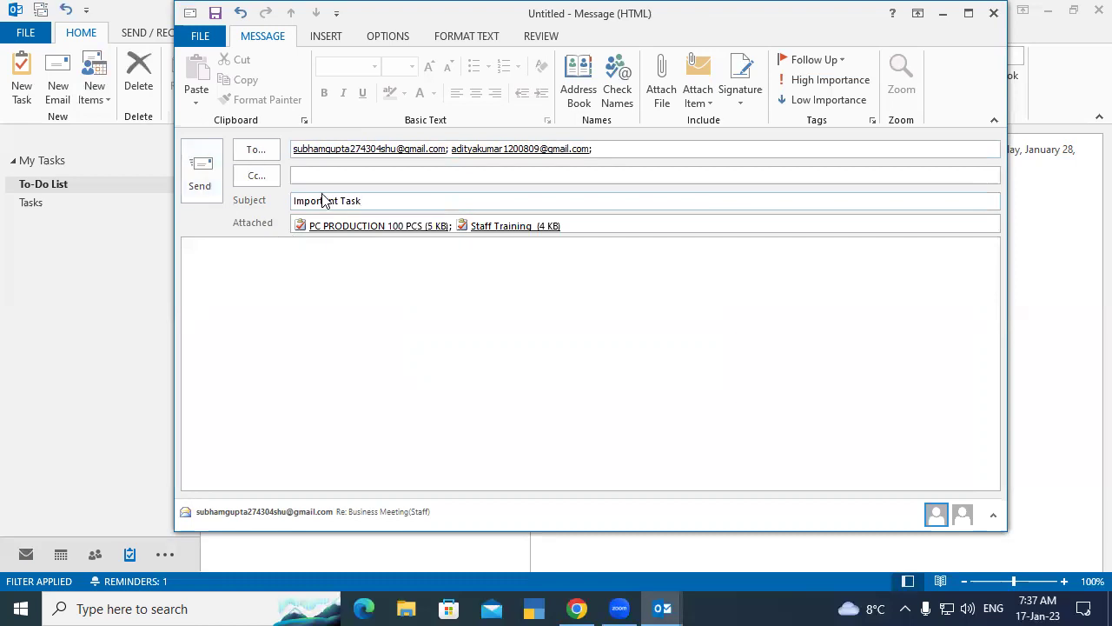
click(199, 167)
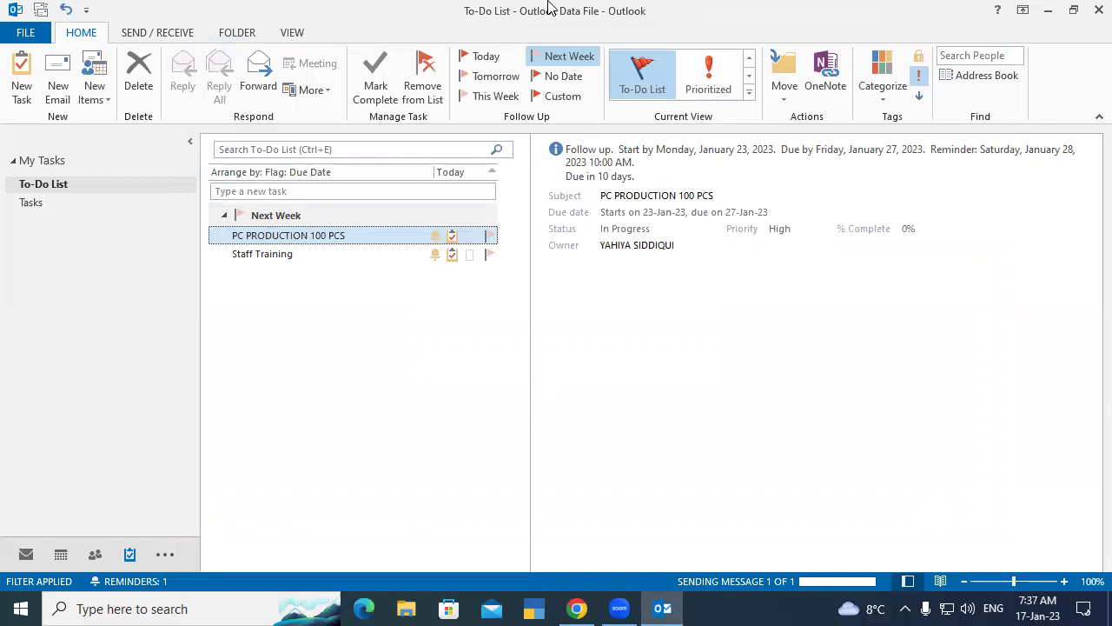
Compare how the PC production and Staff Training tasks are listed in the Tasks folder and the To-Do List
click(27, 207)
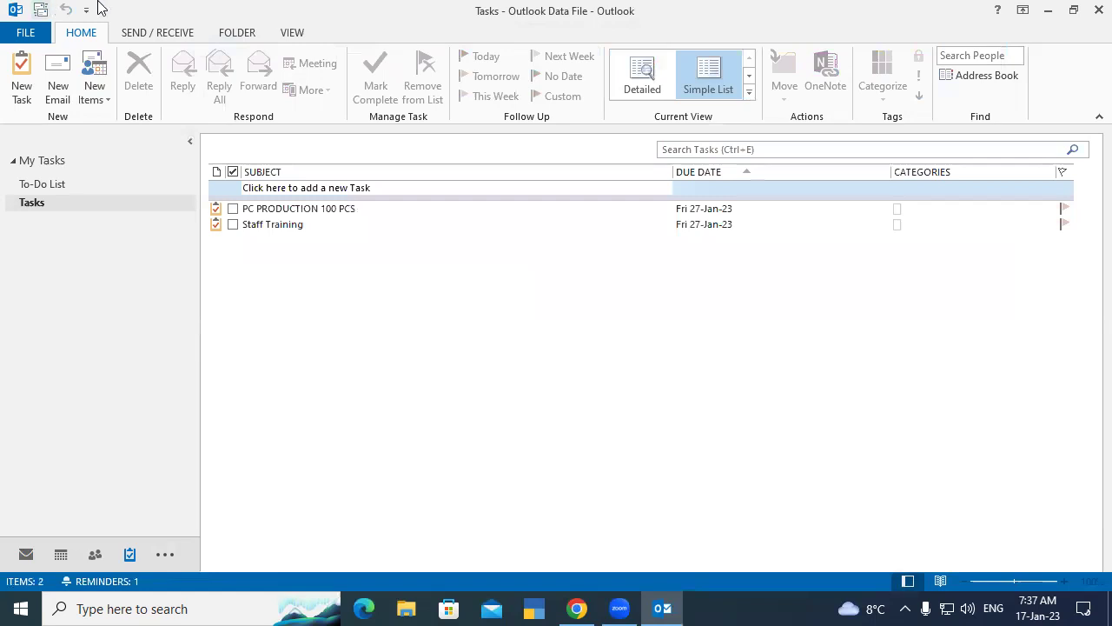
click(750, 209)
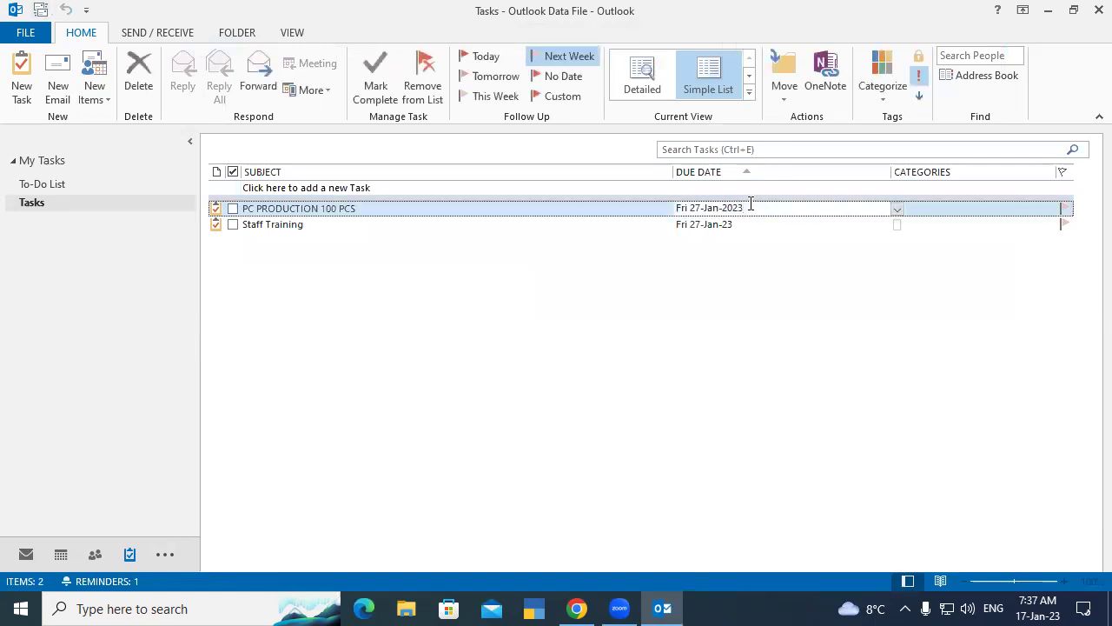
click(369, 223)
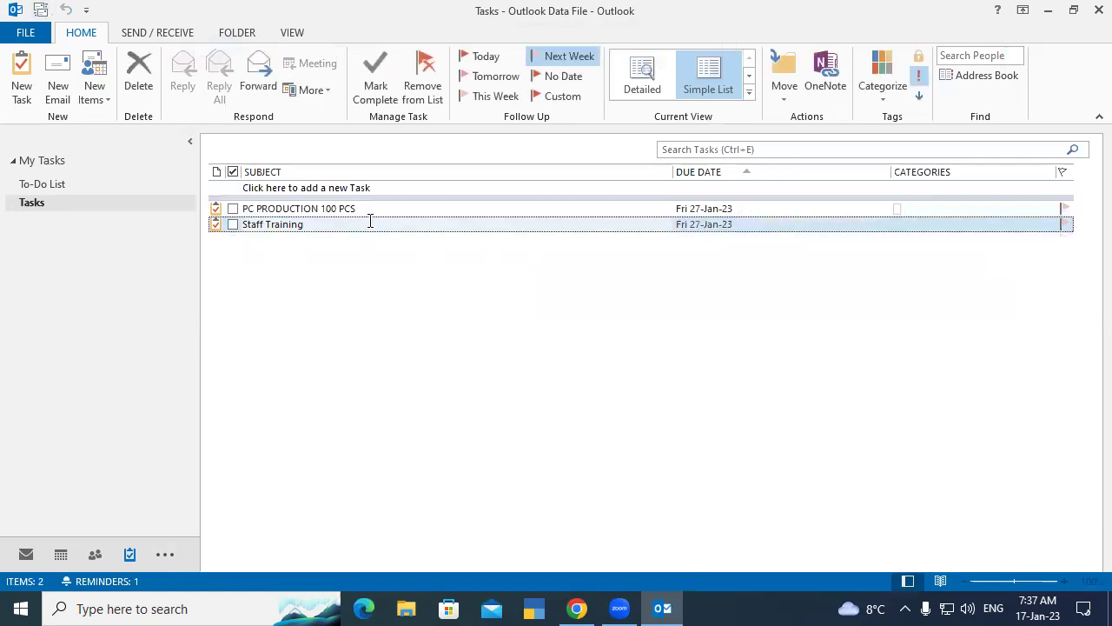
click(75, 183)
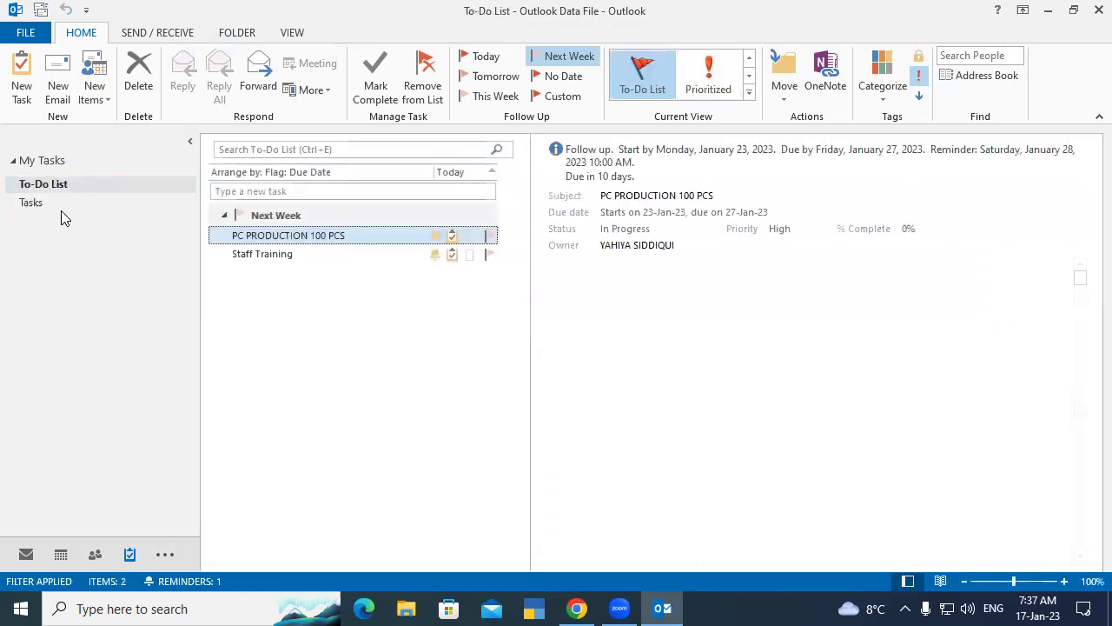
click(57, 202)
click(72, 185)
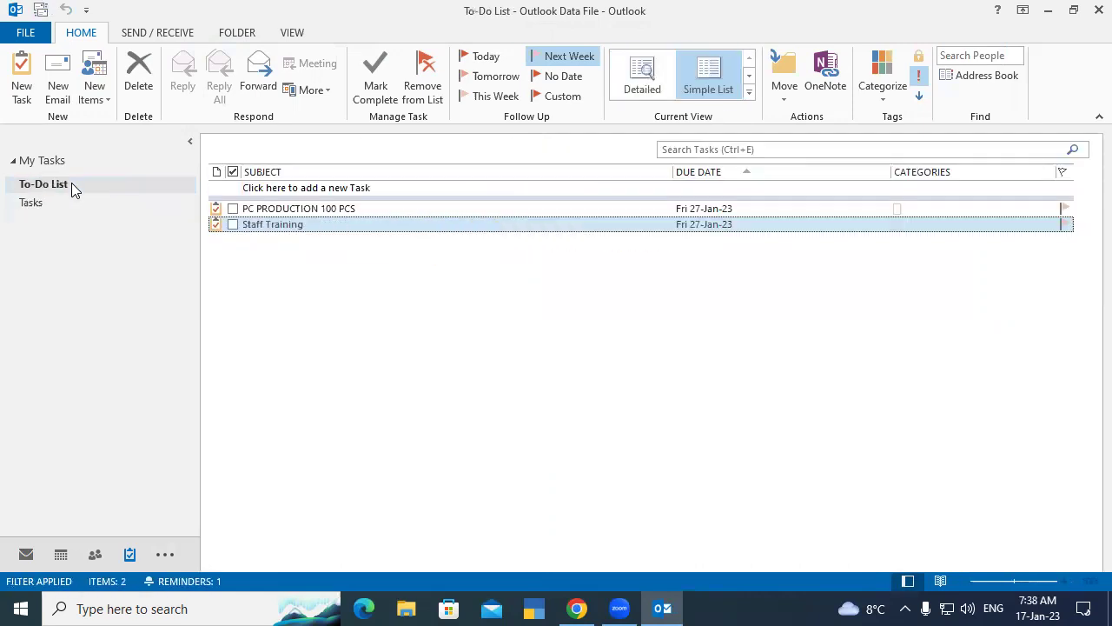
click(57, 206)
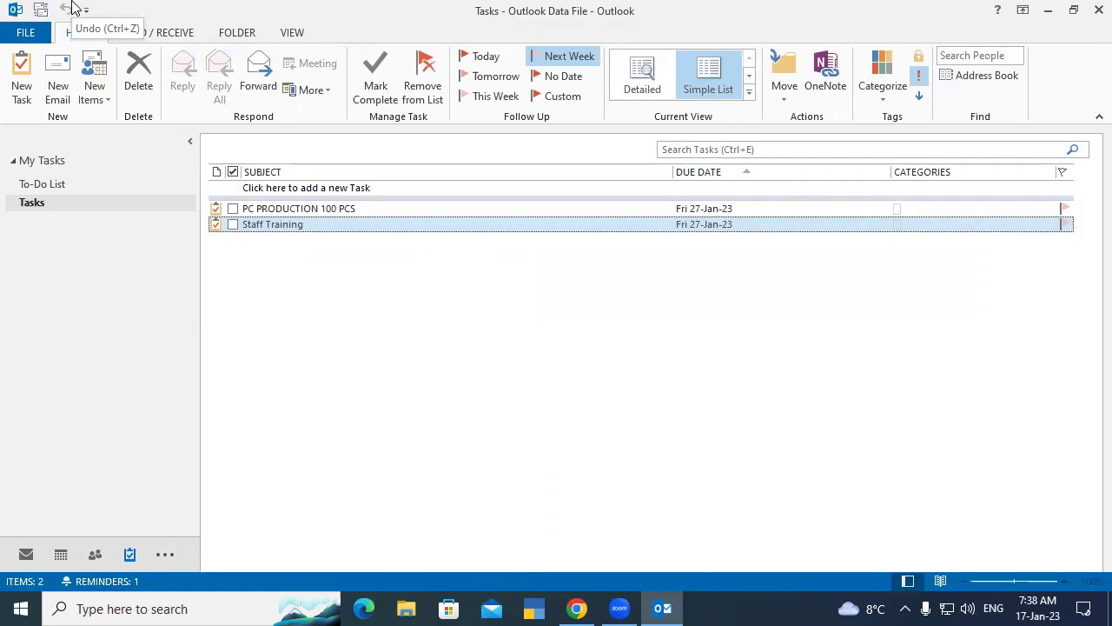
Read today's reply to Important Task in the mail inbox and check its sender and recipient addresses
click(25, 556)
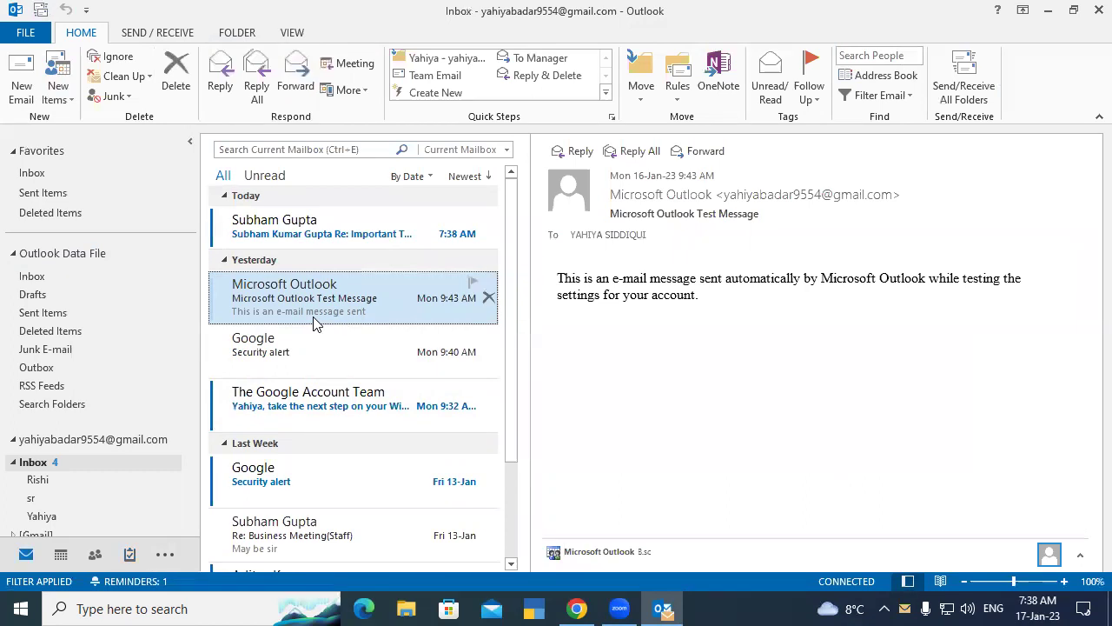
click(326, 233)
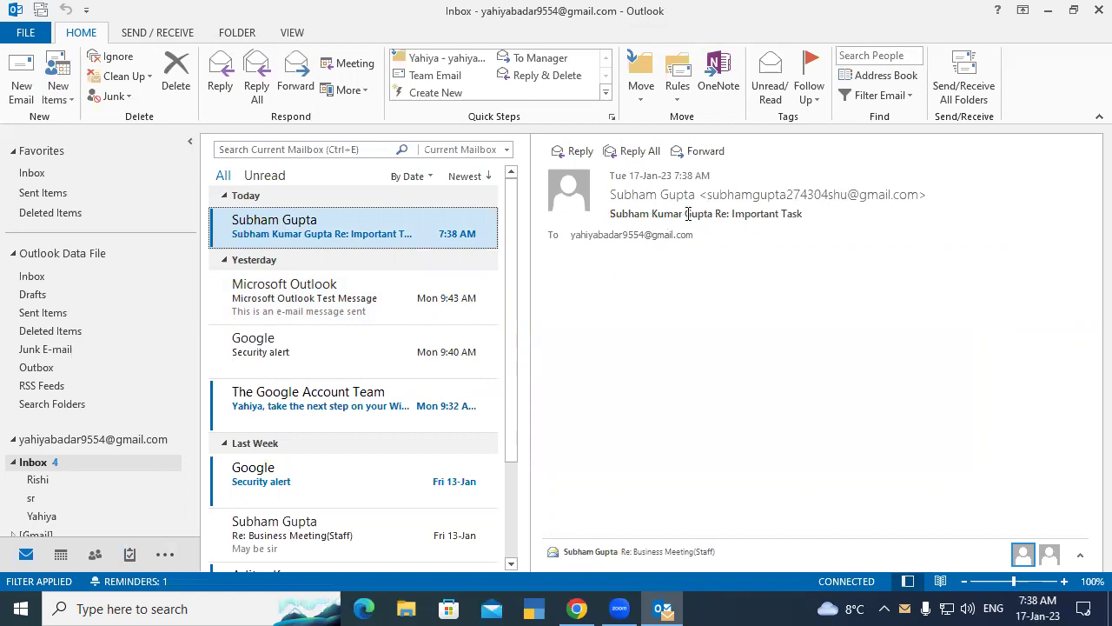
click(796, 197)
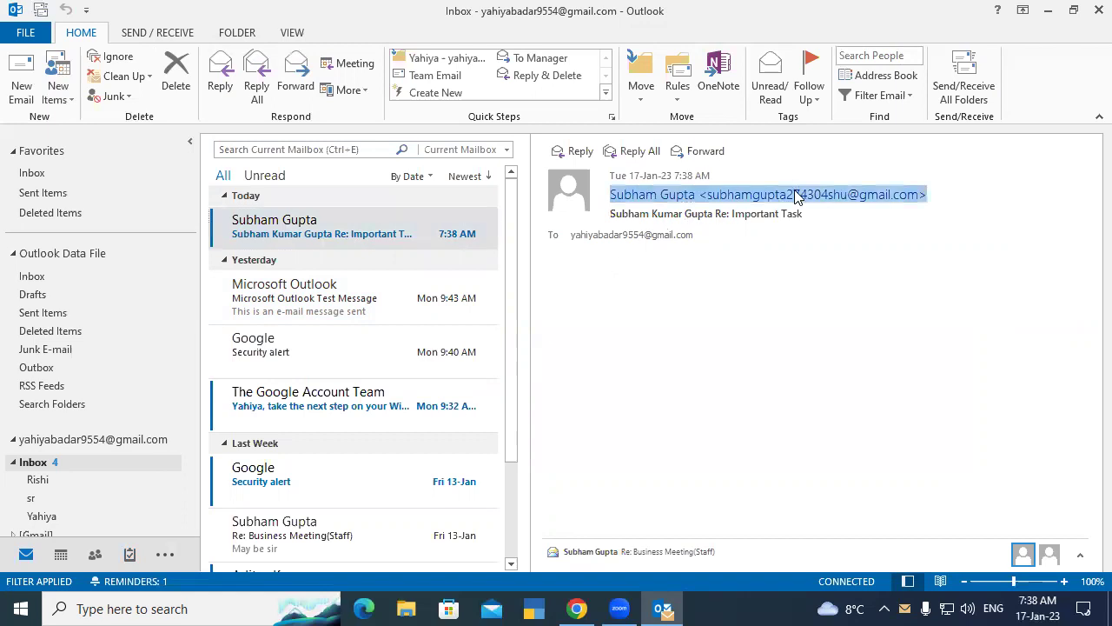
click(635, 236)
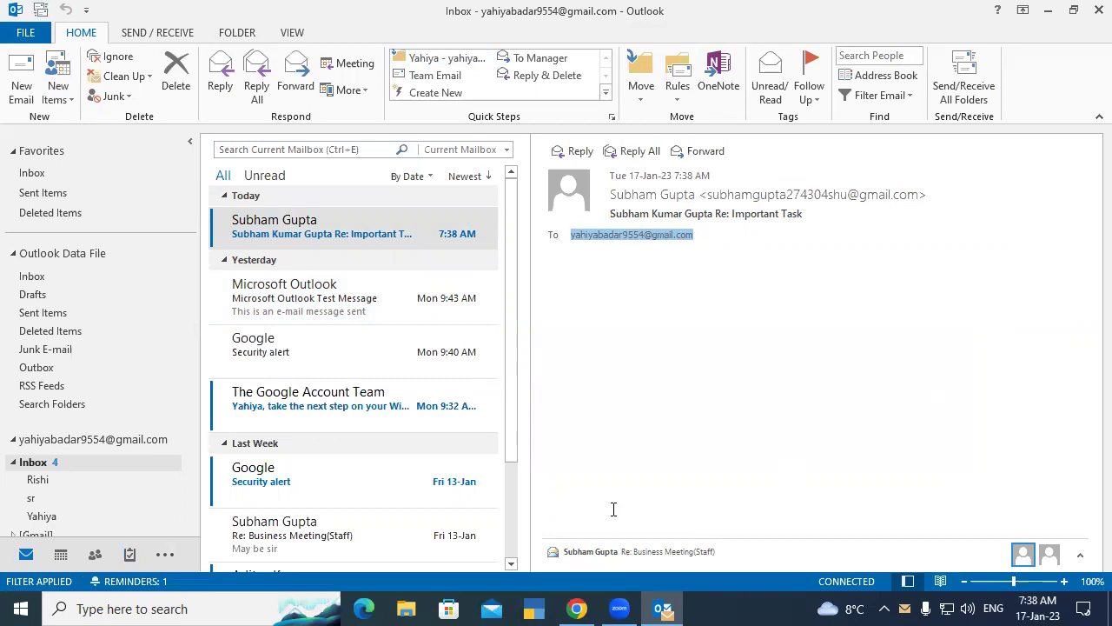
Look over the inbox's advanced view settings and close them
click(292, 33)
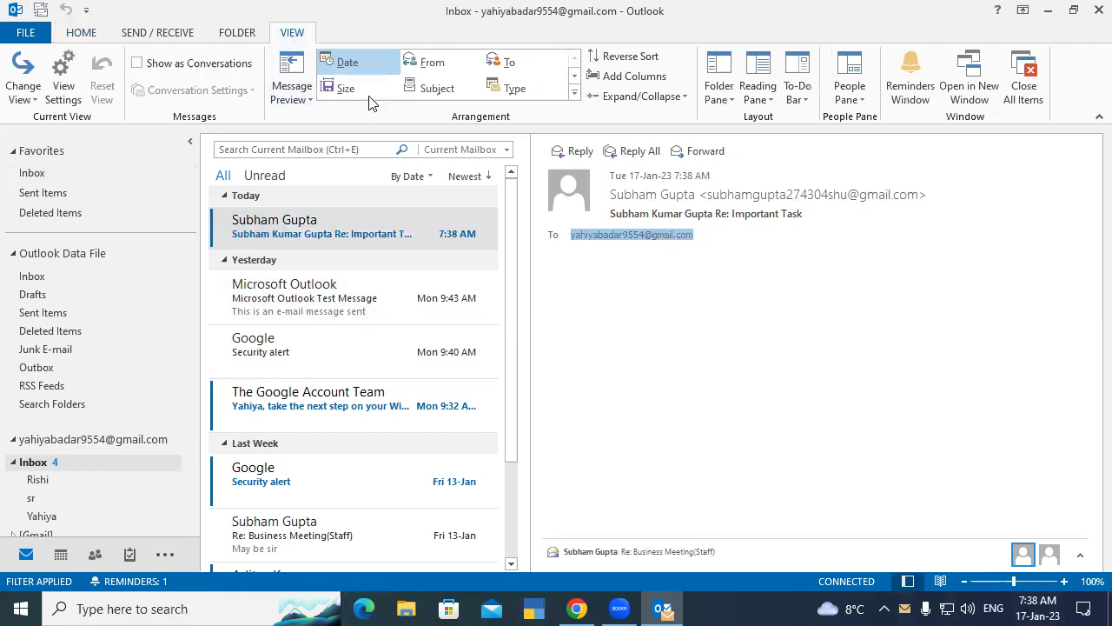
click(60, 100)
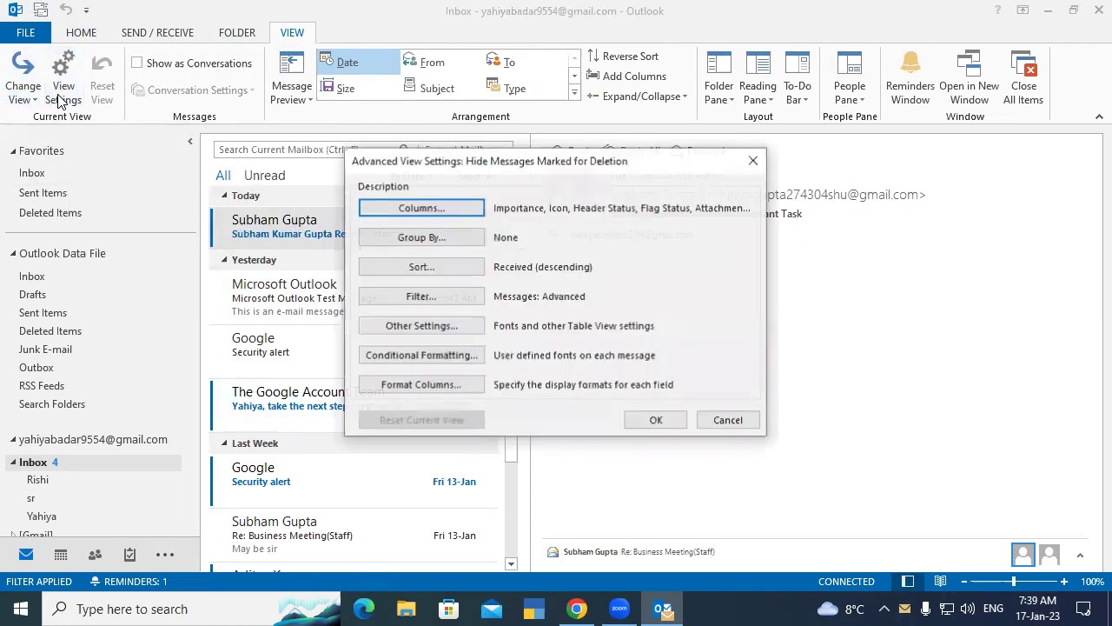
click(752, 162)
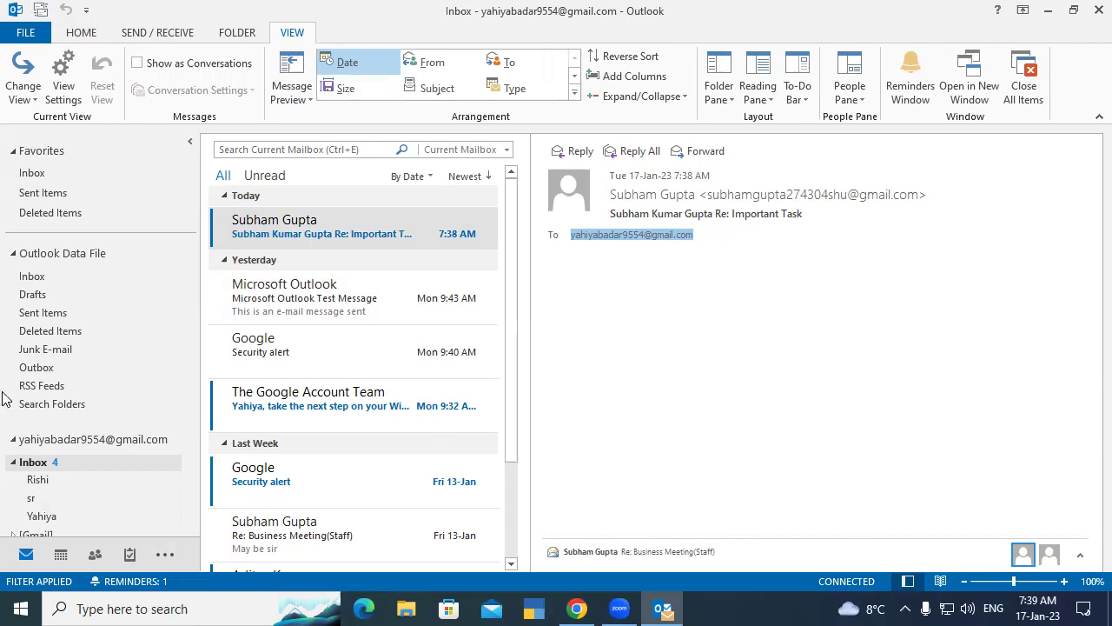
Try the Preview and Group Messages views on the inbox and return to the Hide Messages Marked for Deletion view
click(38, 99)
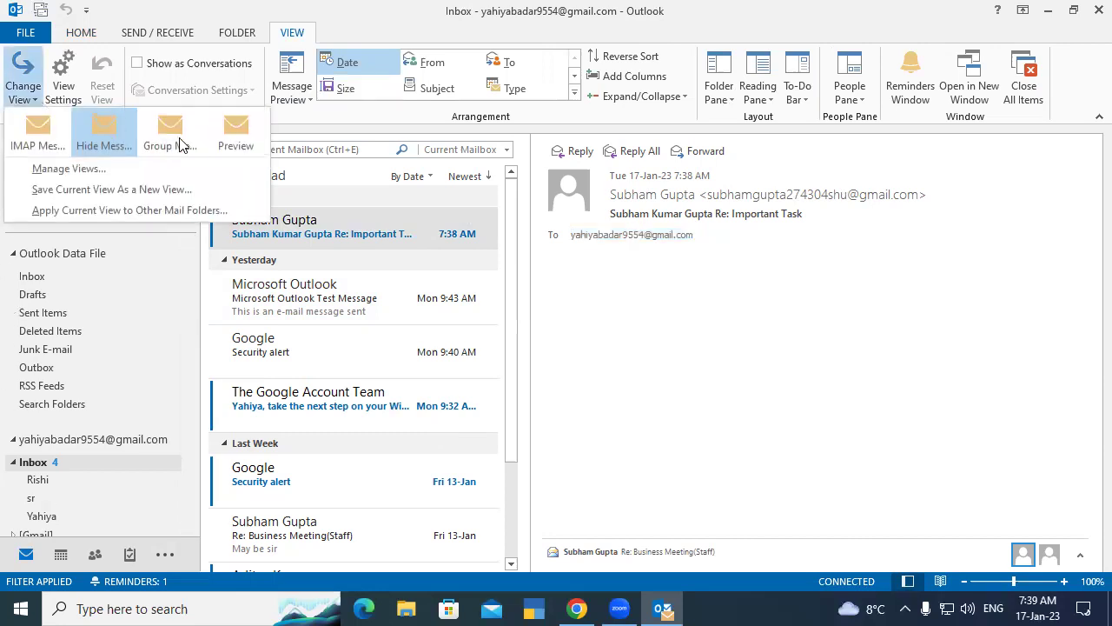
click(236, 132)
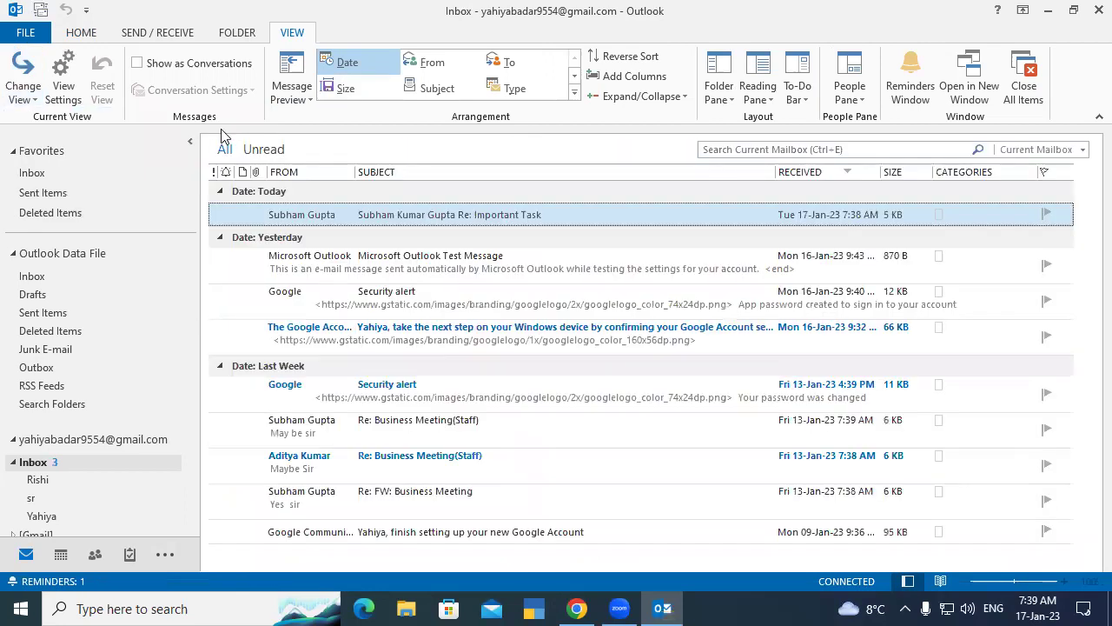
click(38, 99)
click(173, 143)
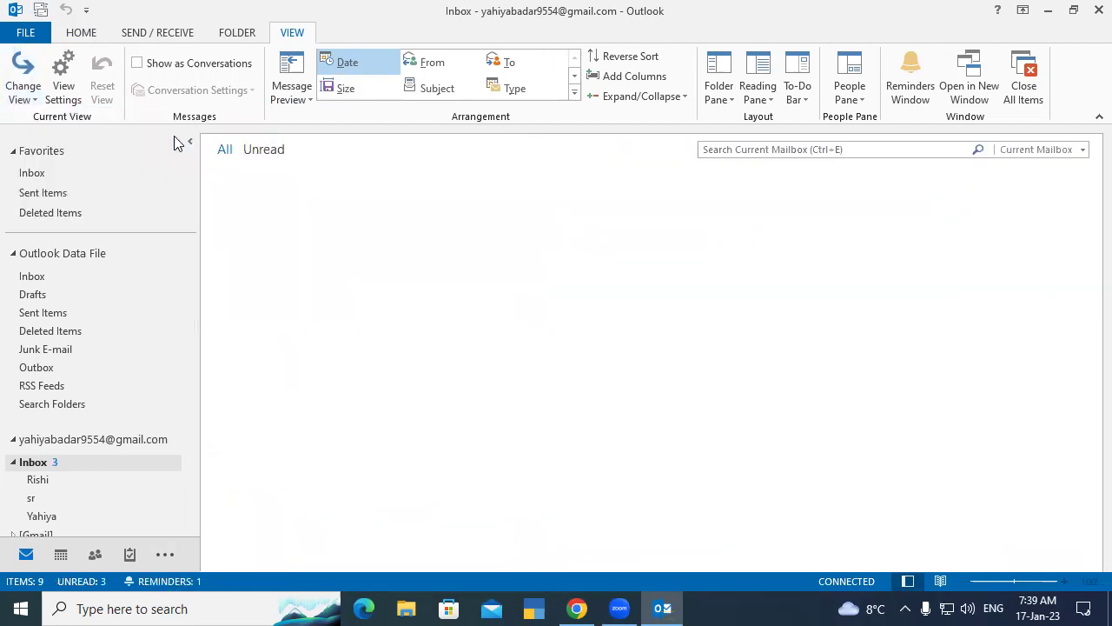
click(21, 84)
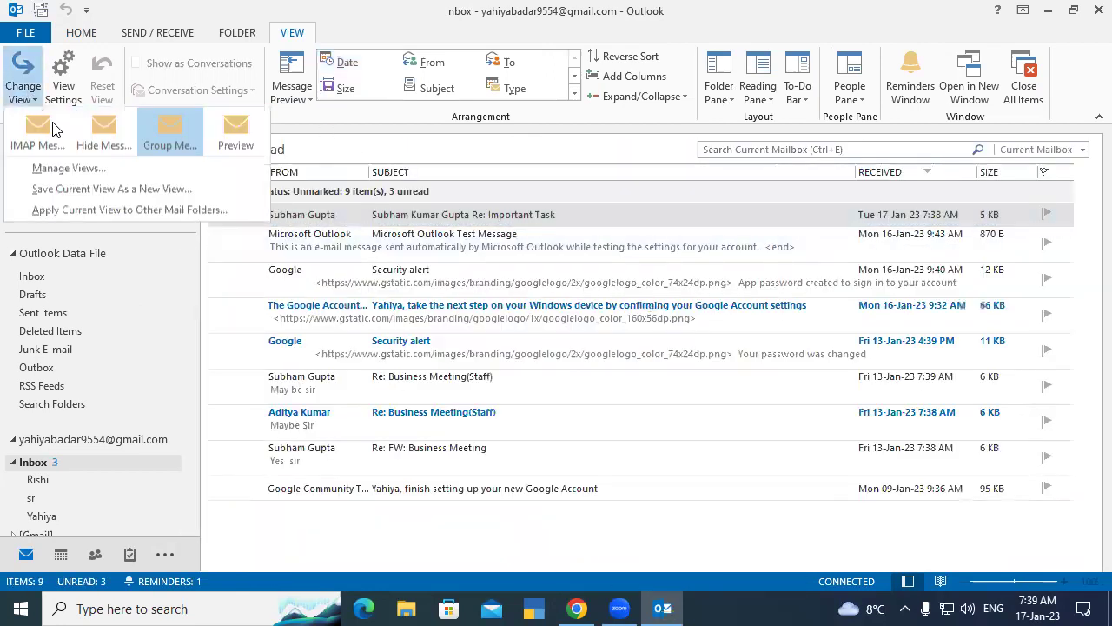
click(104, 130)
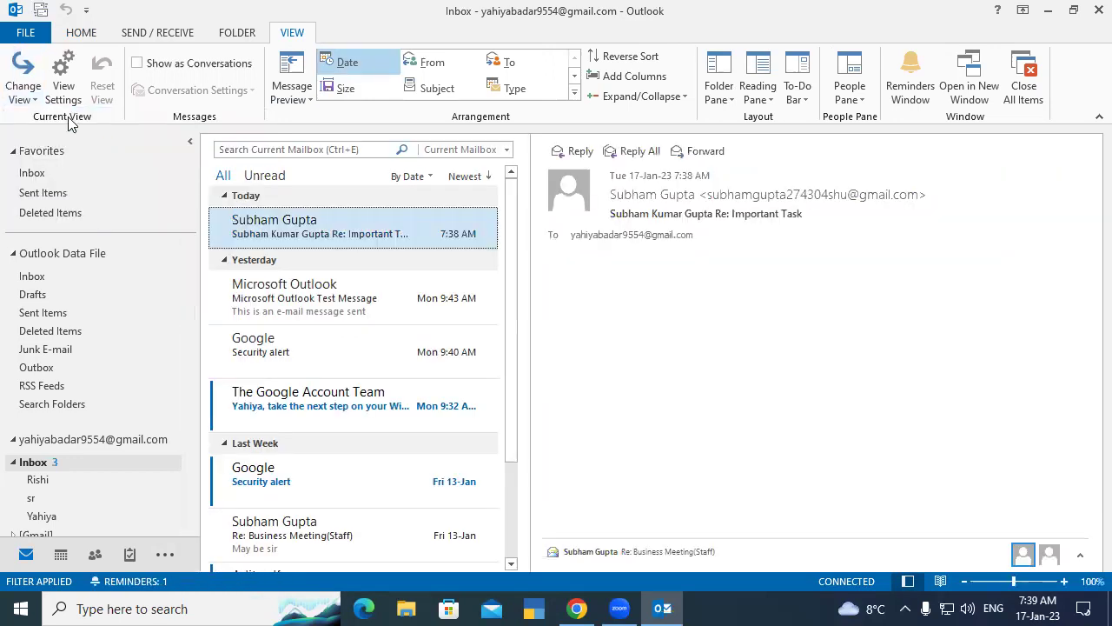
Switch the inbox to the IMAP Messages view and display the Microsoft Outlook Test Message
click(25, 97)
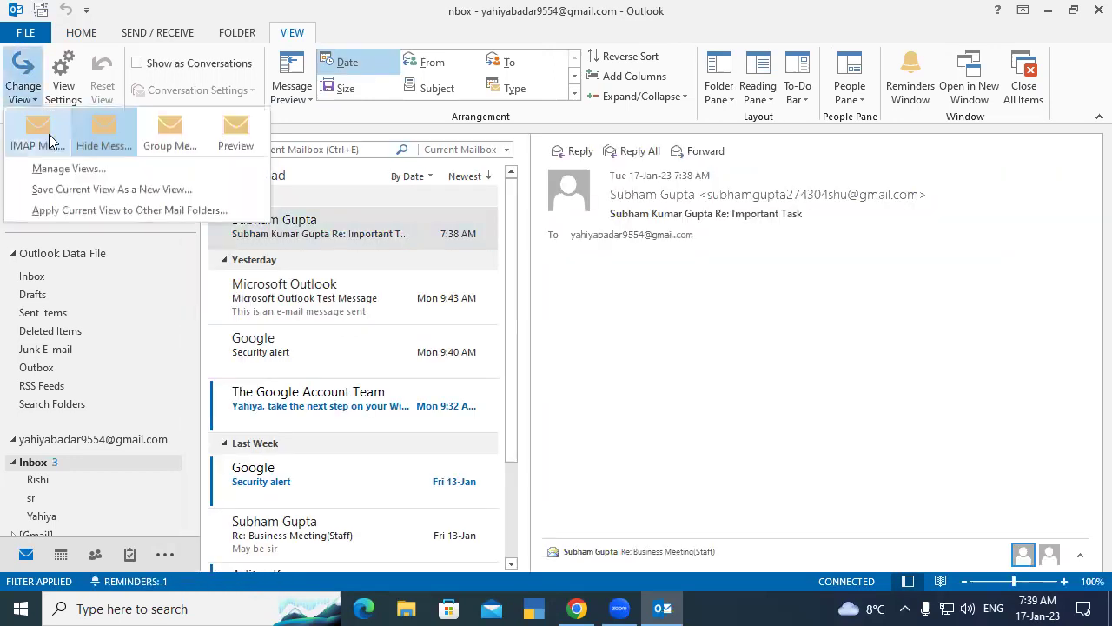
click(49, 134)
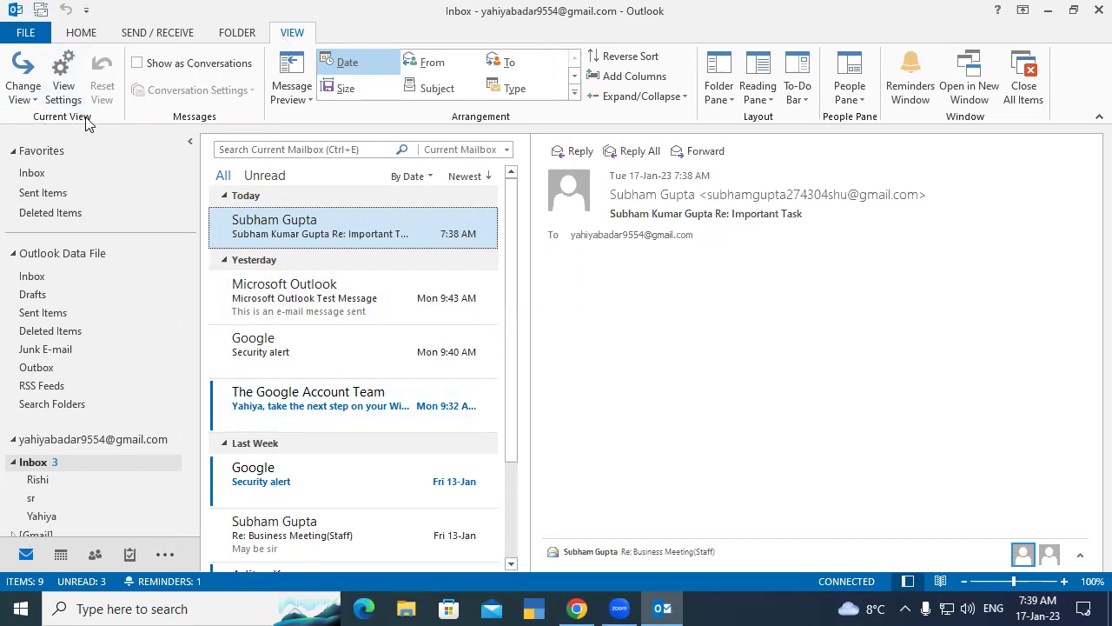
click(23, 91)
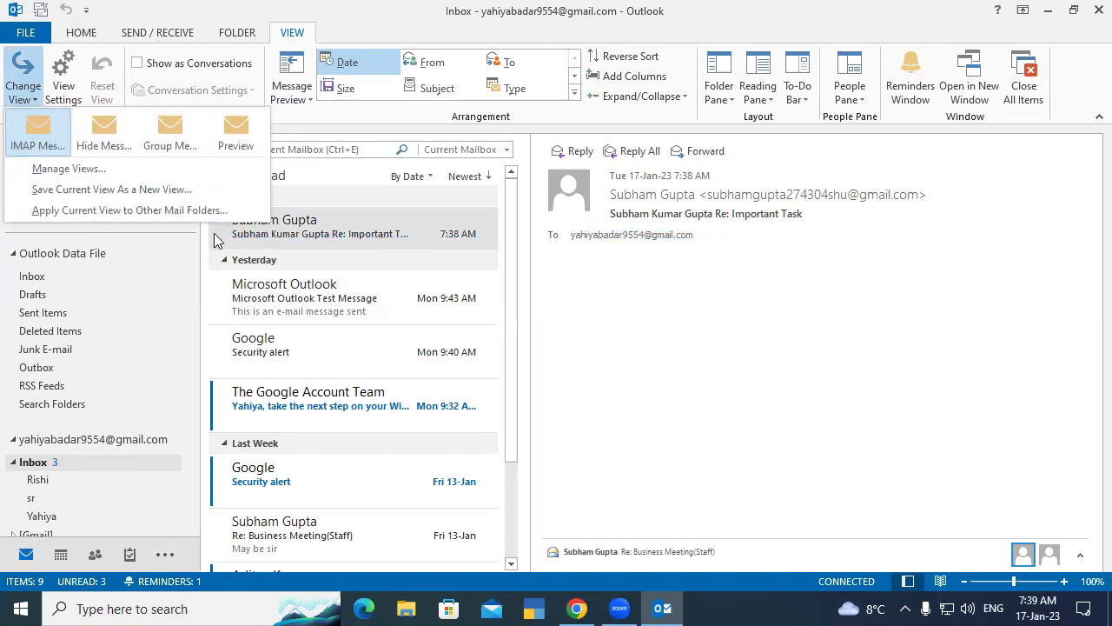
click(363, 344)
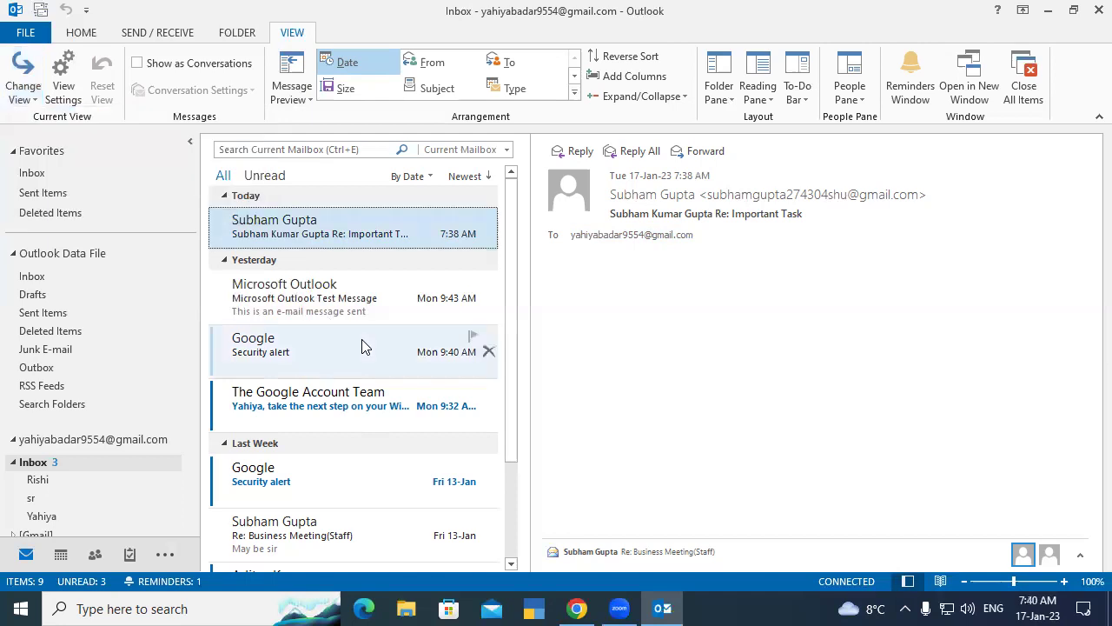
click(367, 280)
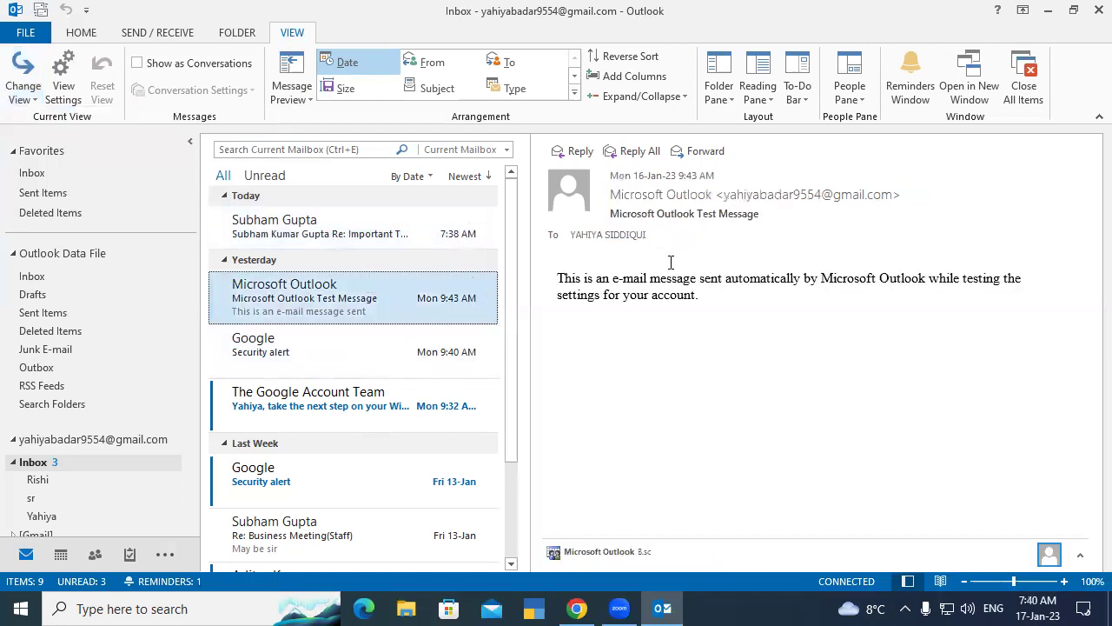
Display the Google Account Team message, switch the inbox to the Hide Messages Marked for Deletion view, and read yesterday's Google messages
click(315, 413)
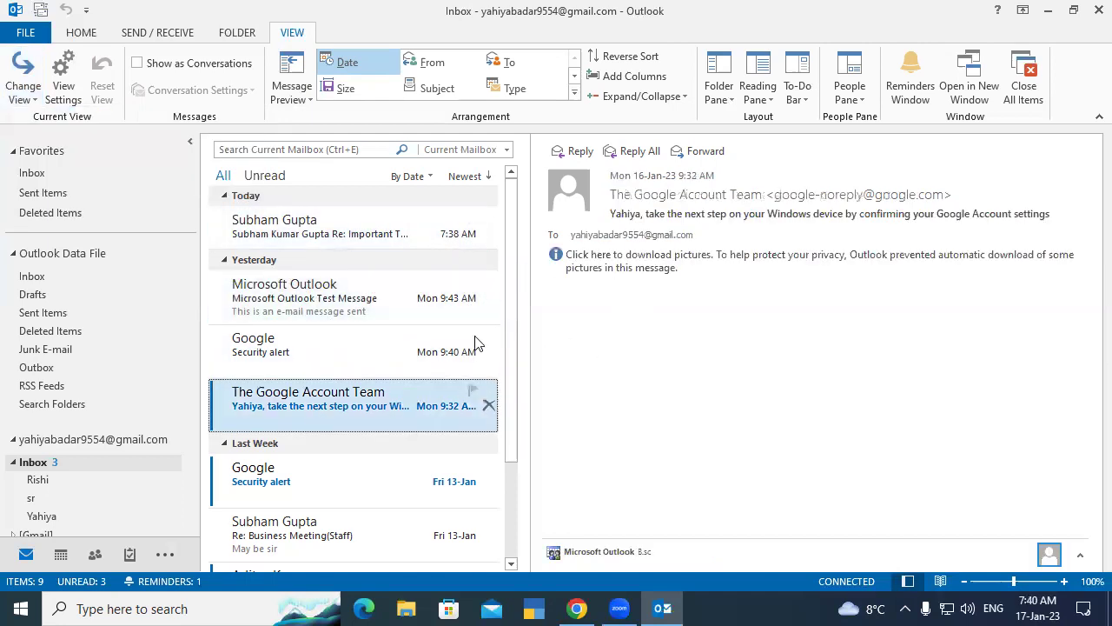
click(23, 87)
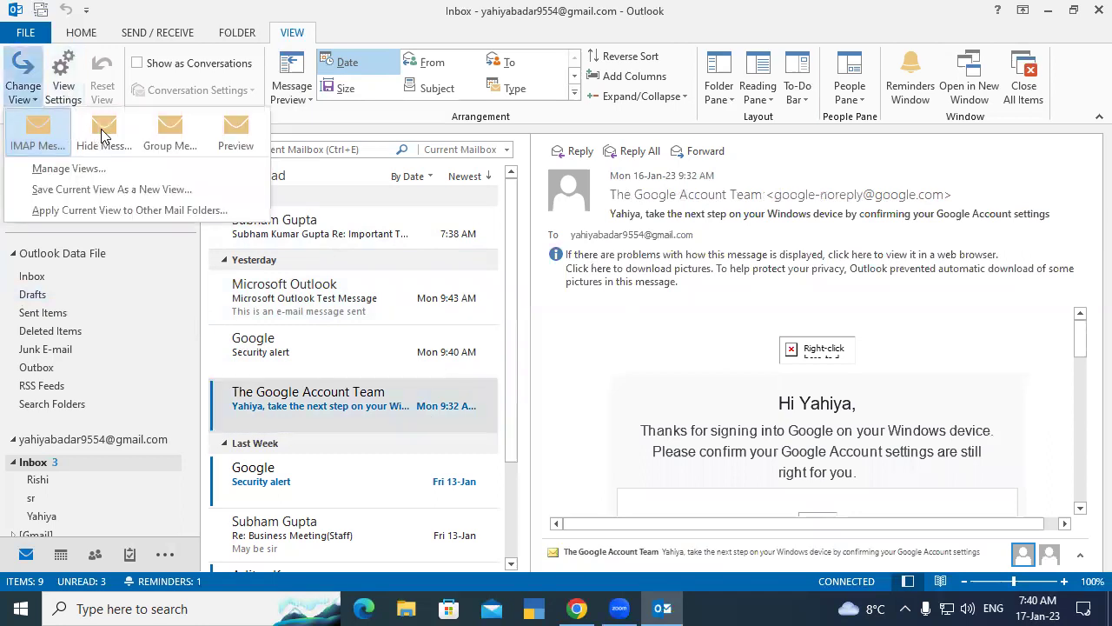
click(103, 128)
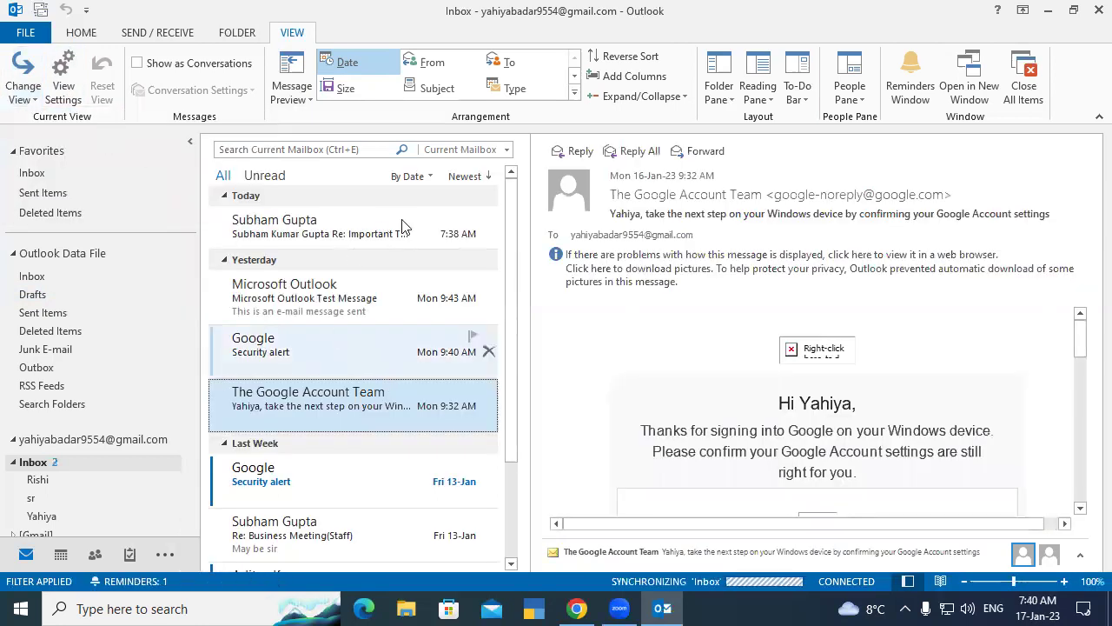
click(419, 364)
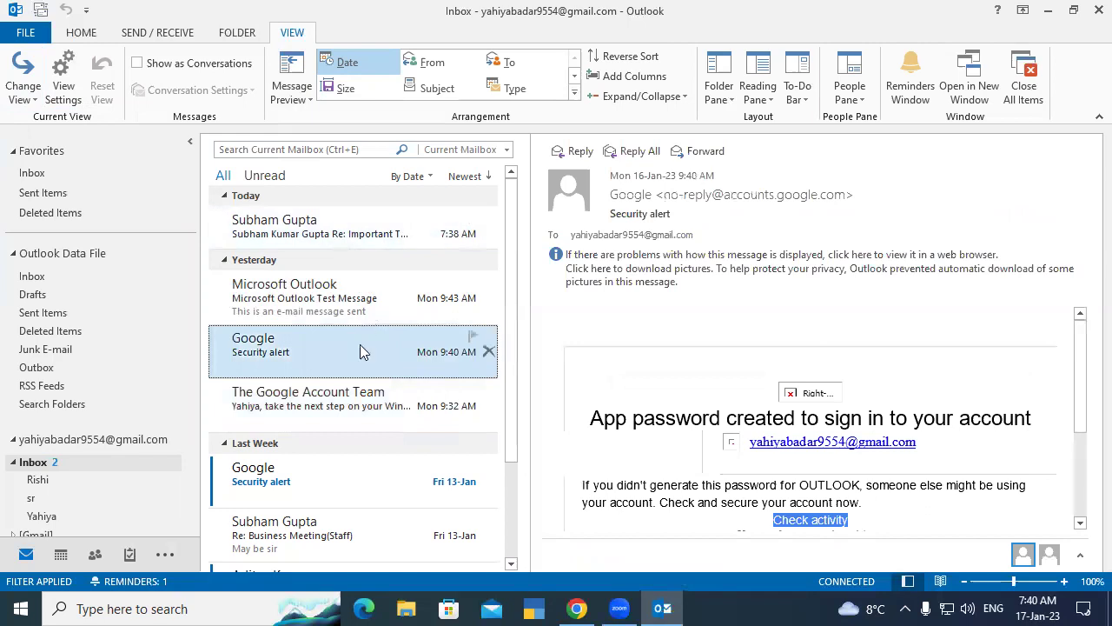
click(330, 400)
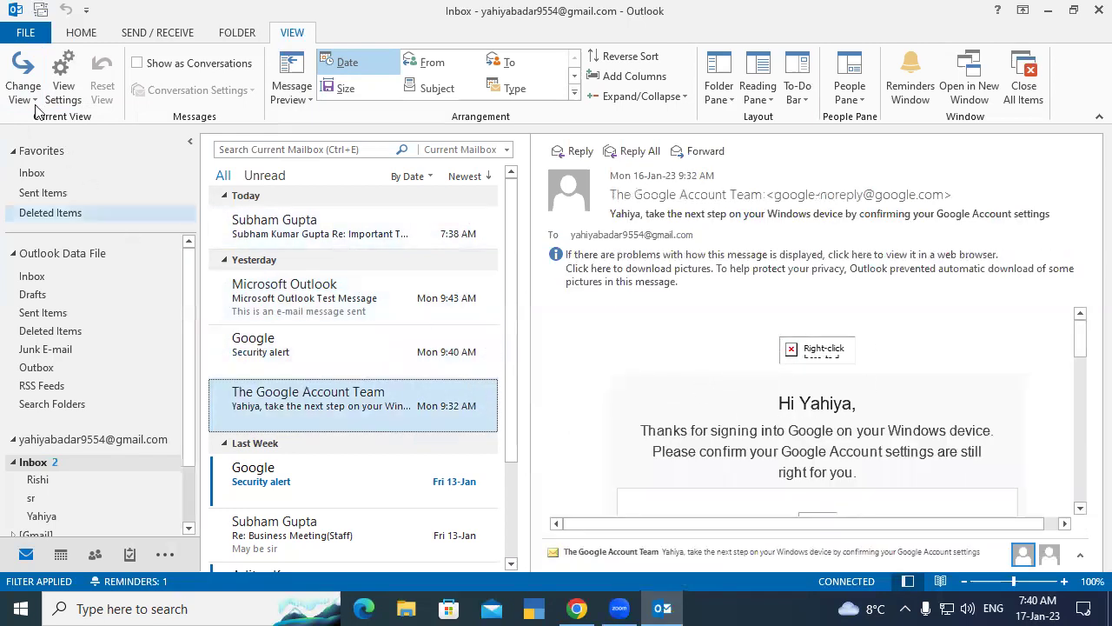
Switch the inbox to the Group Messages view and on to the Preview view, selecting the Microsoft Outlook Test Message
click(22, 79)
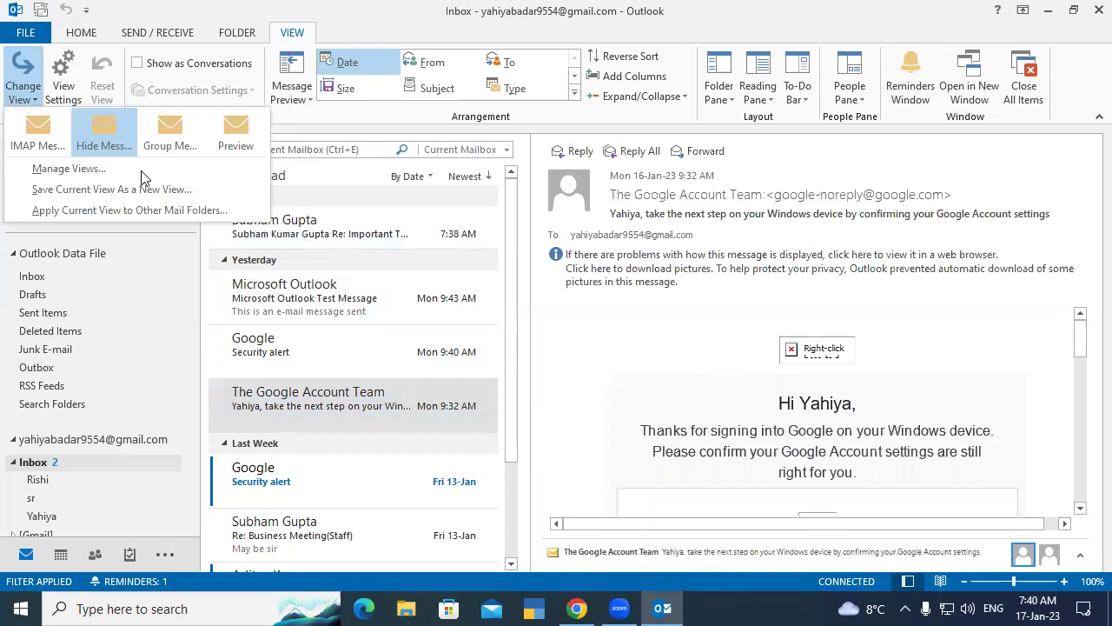
click(163, 130)
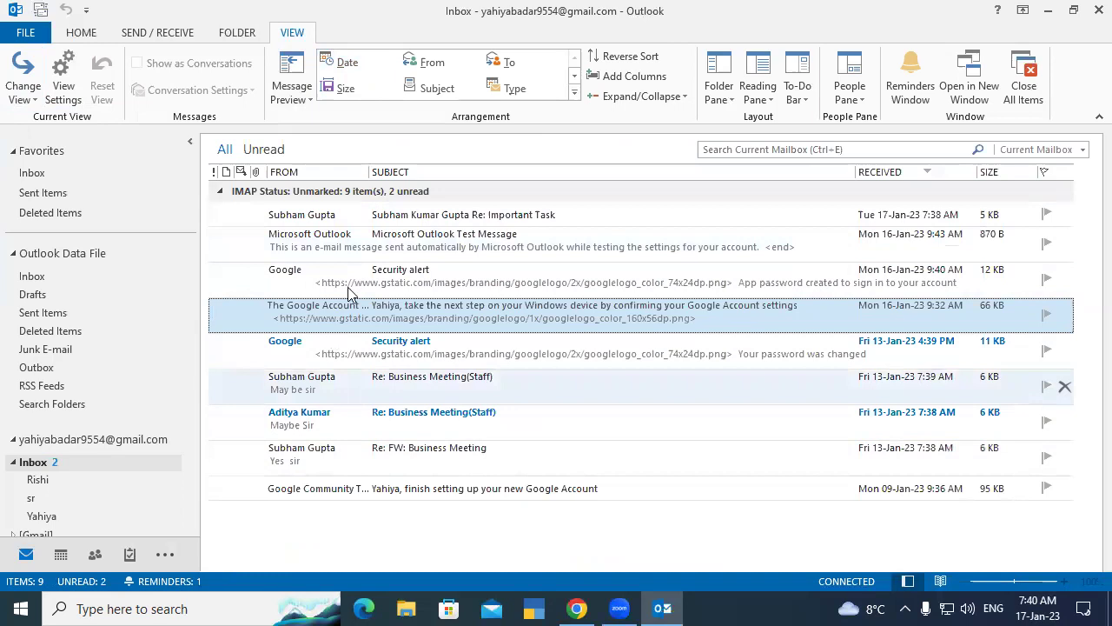
click(23, 87)
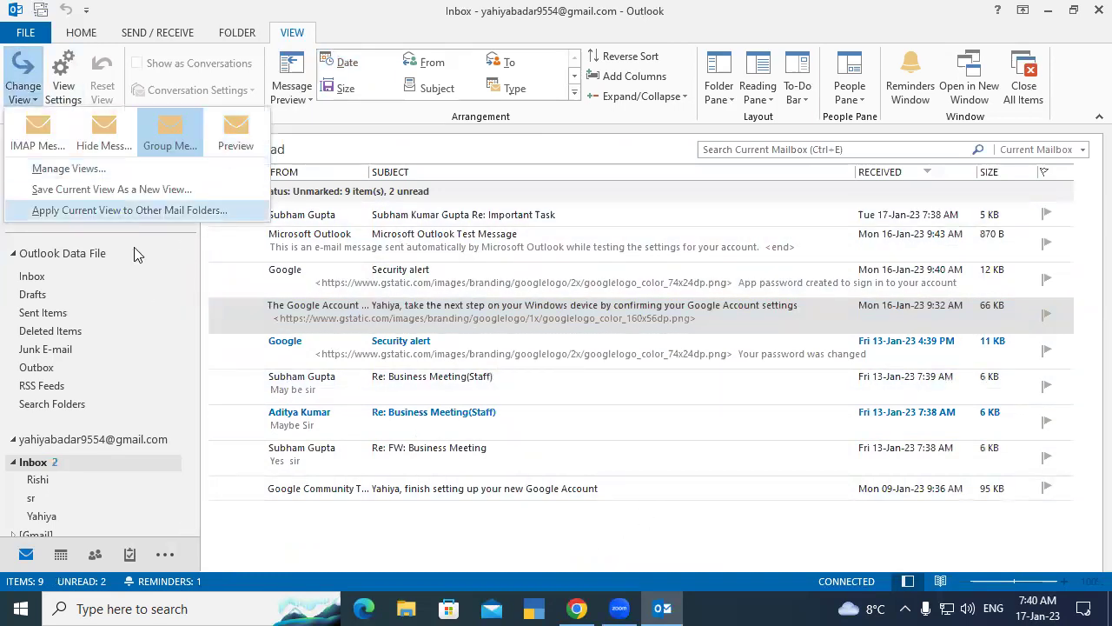
click(233, 142)
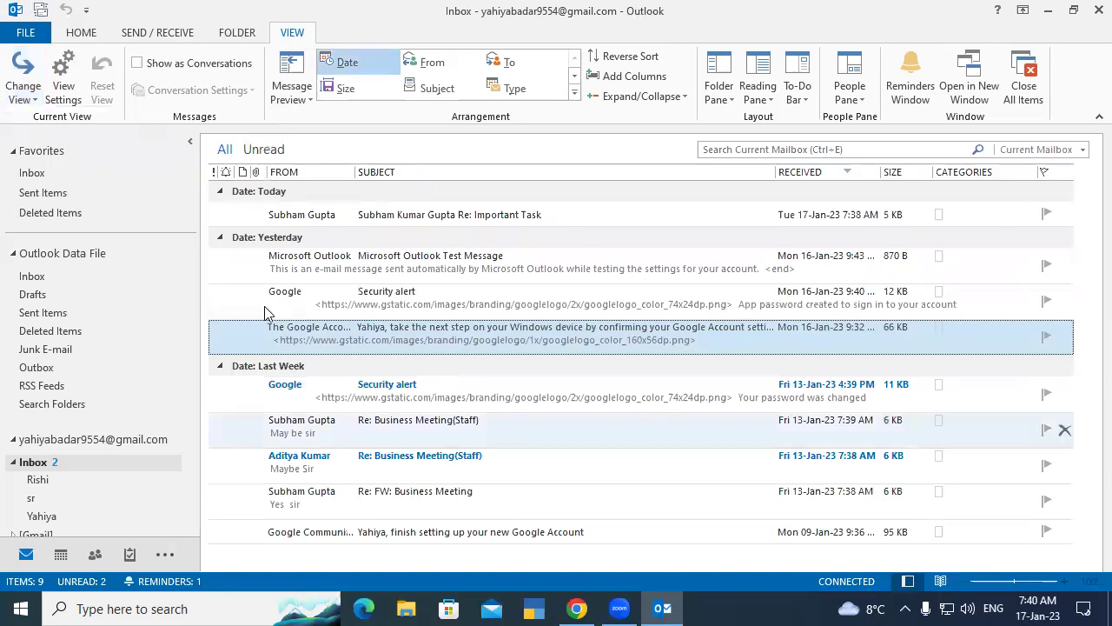
click(441, 264)
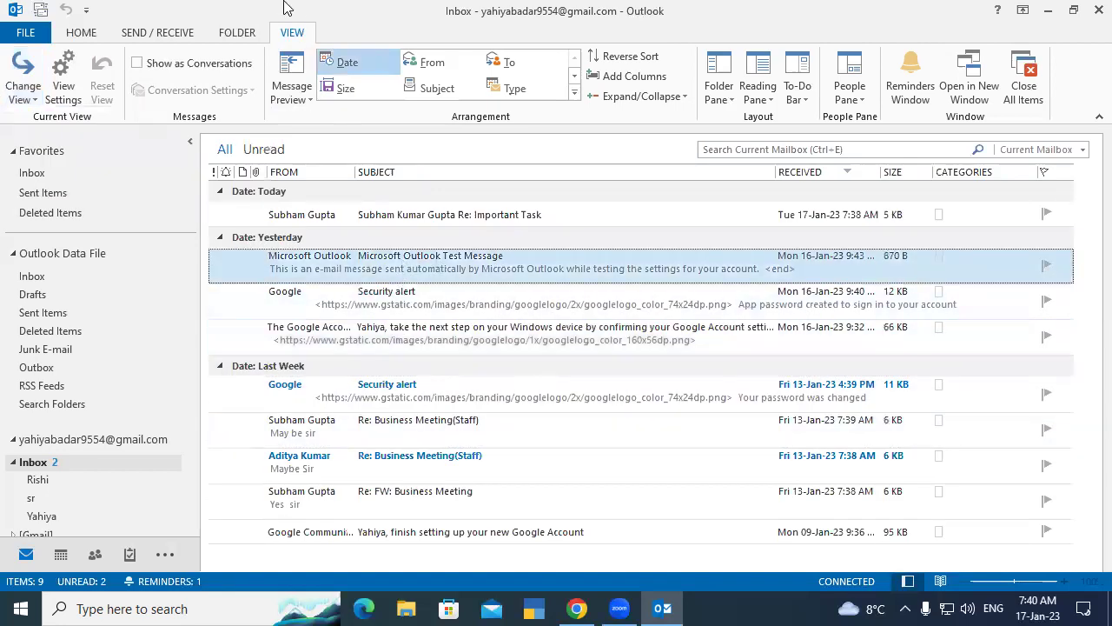
Sort the Preview view by the Sent field in ascending order and show that field as a column
click(63, 91)
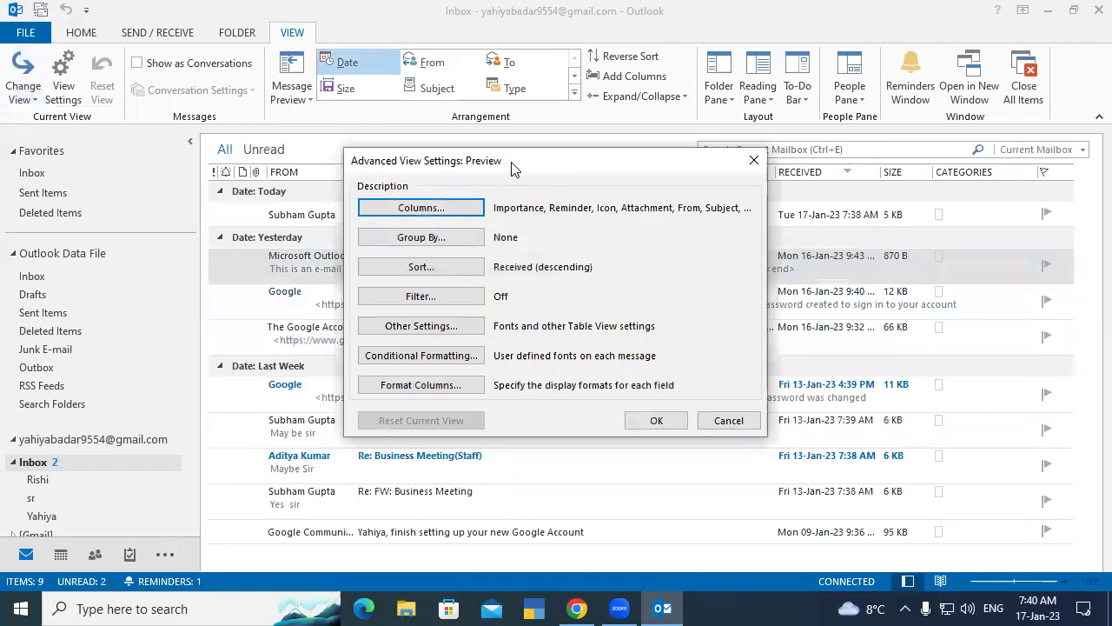
drag(513, 168, 839, 99)
click(746, 201)
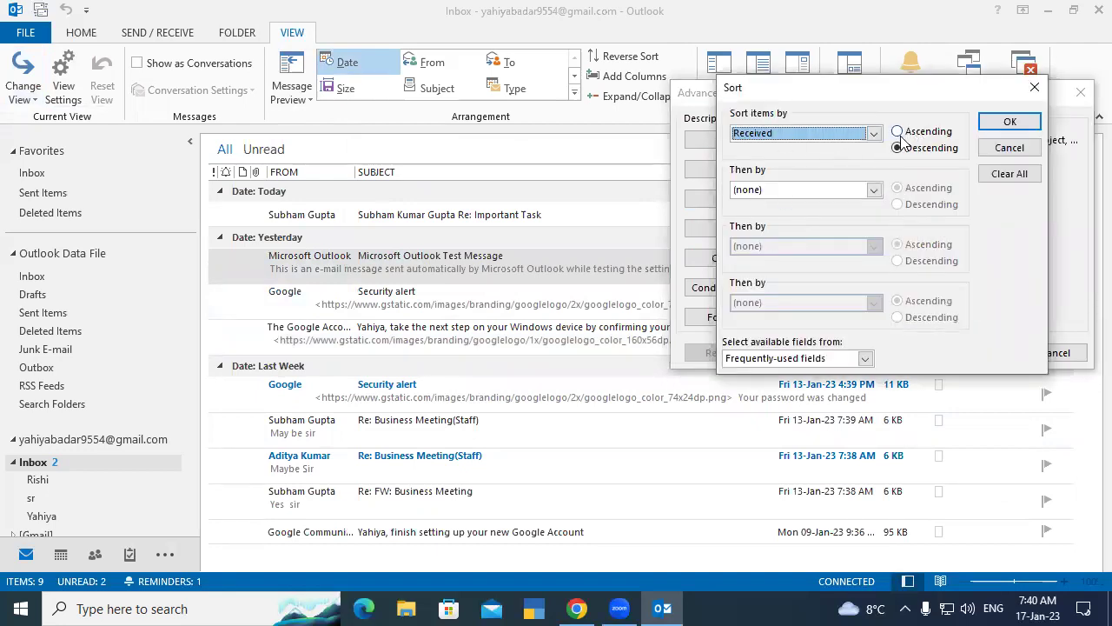
click(874, 133)
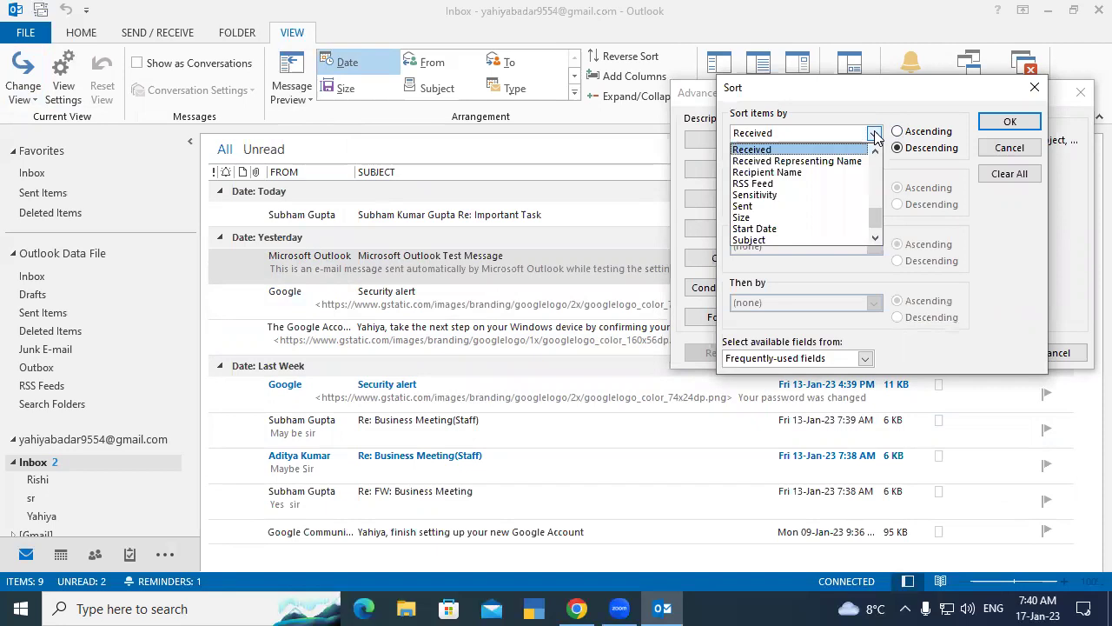
click(777, 206)
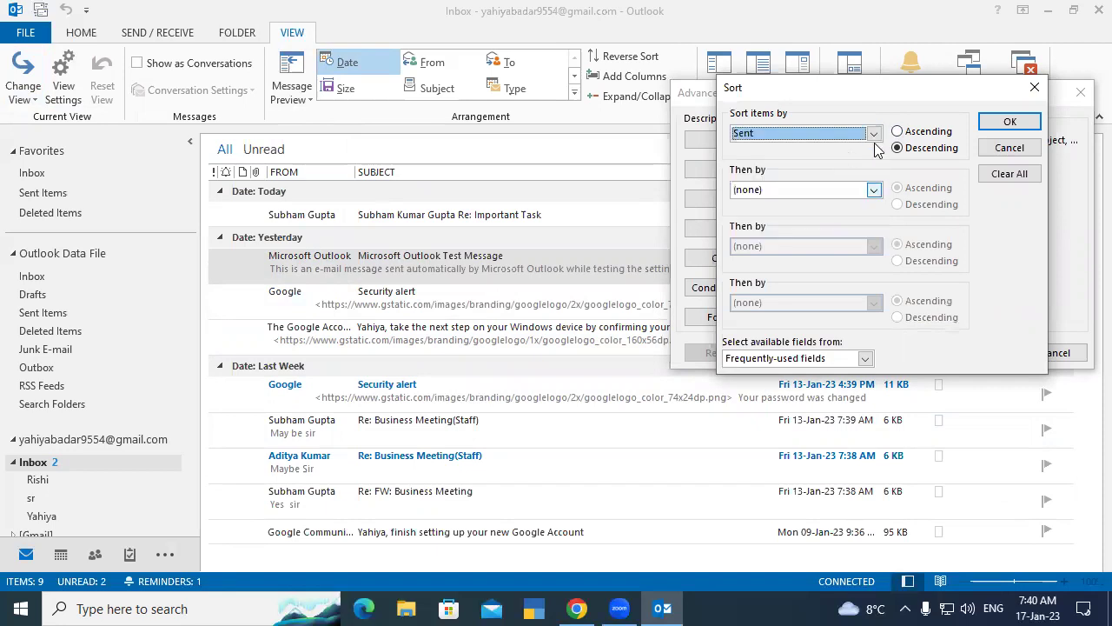
click(898, 132)
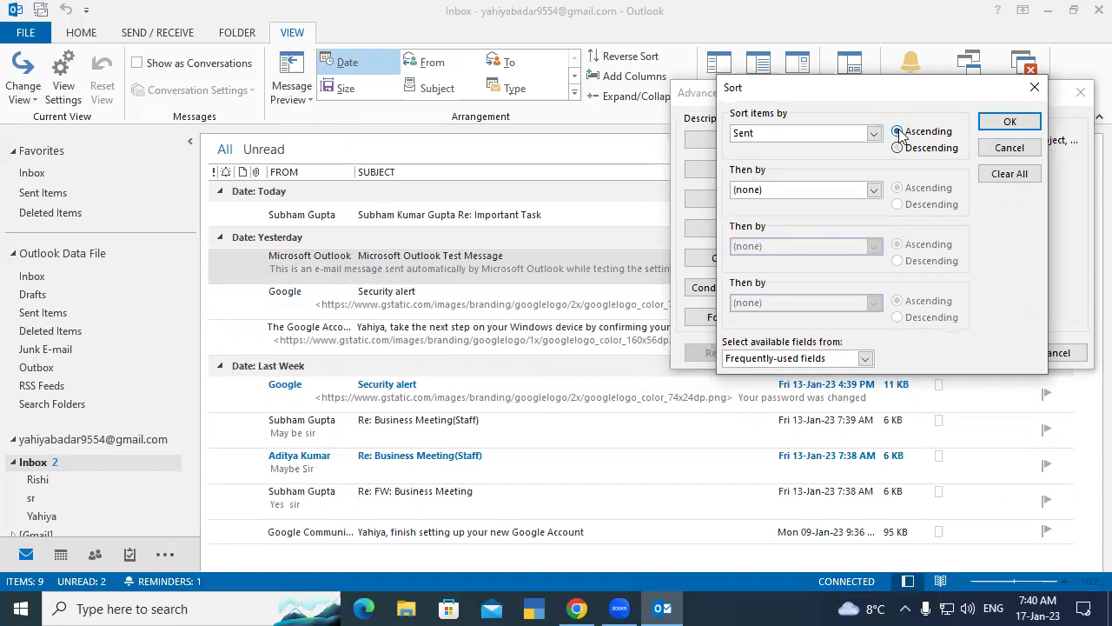
click(1009, 122)
click(489, 354)
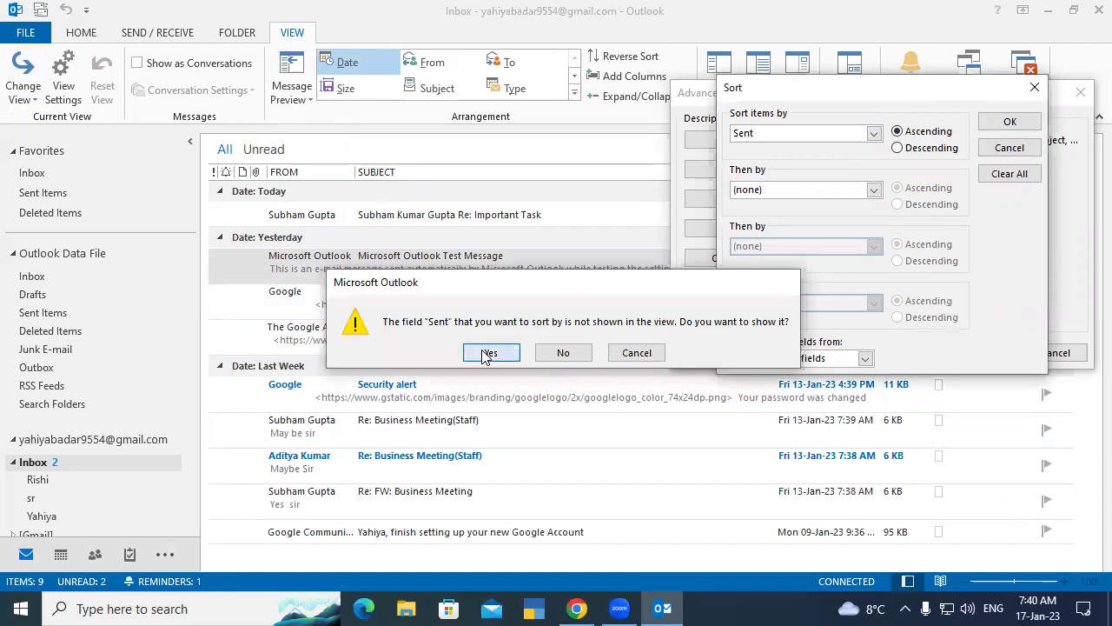
click(983, 352)
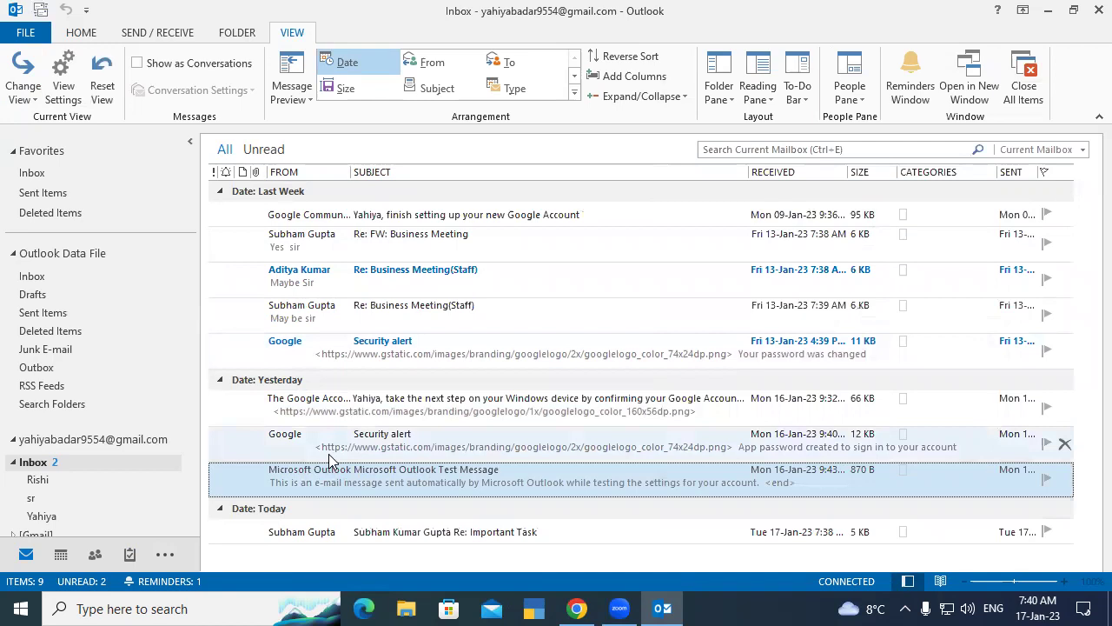
Examine the Preview view's message, additional, advanced and SQL filter criteria, and close the view settings without applying a filter
click(63, 77)
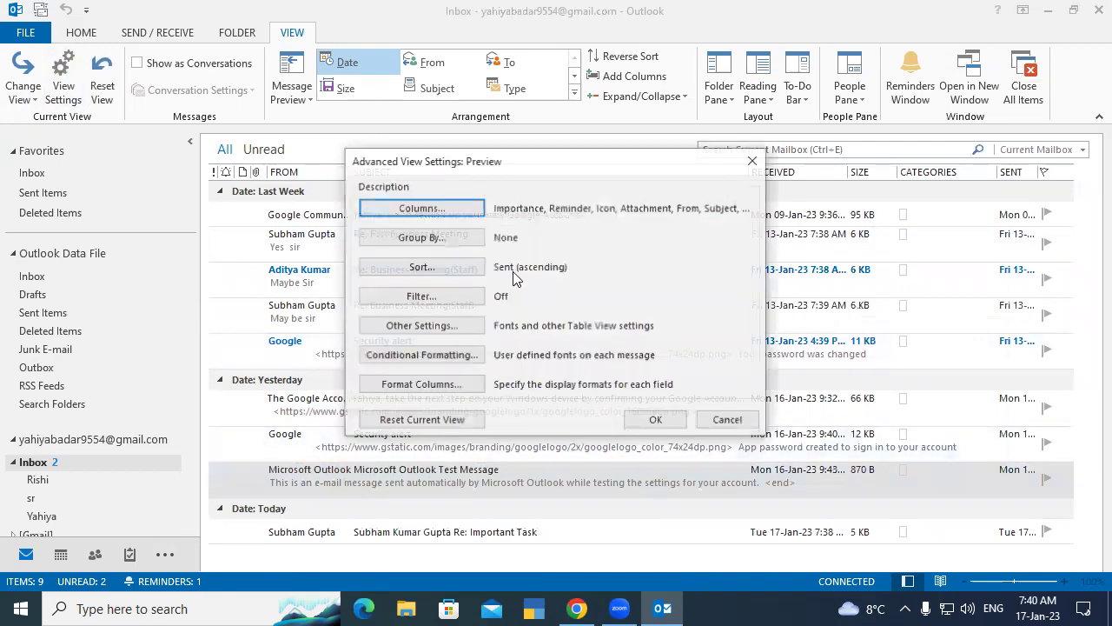
drag(499, 165, 774, 99)
click(722, 236)
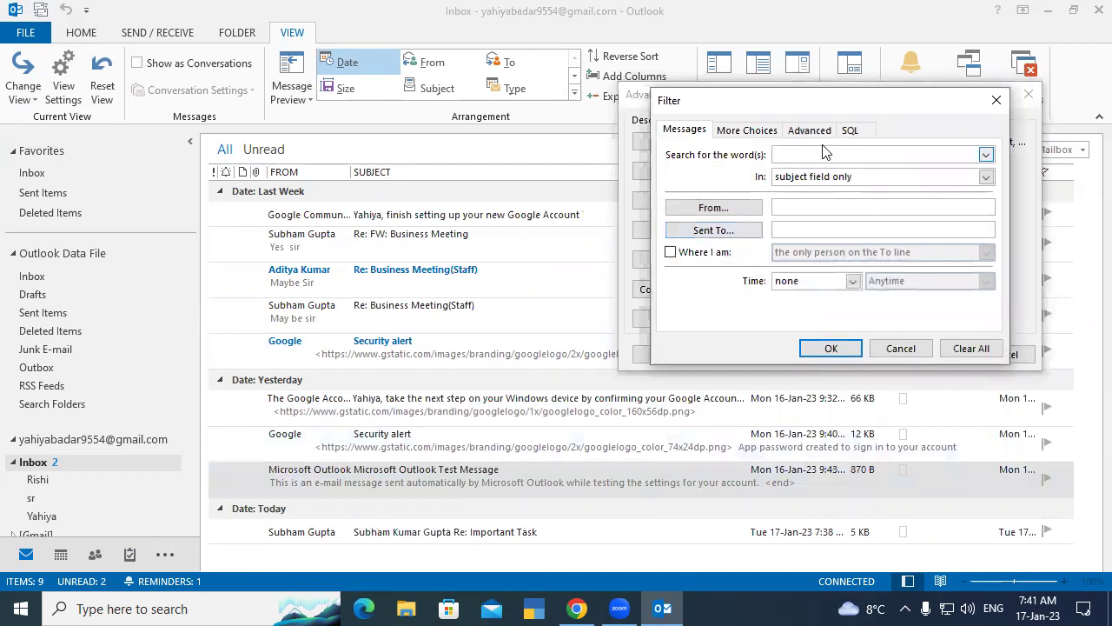
click(986, 156)
click(734, 164)
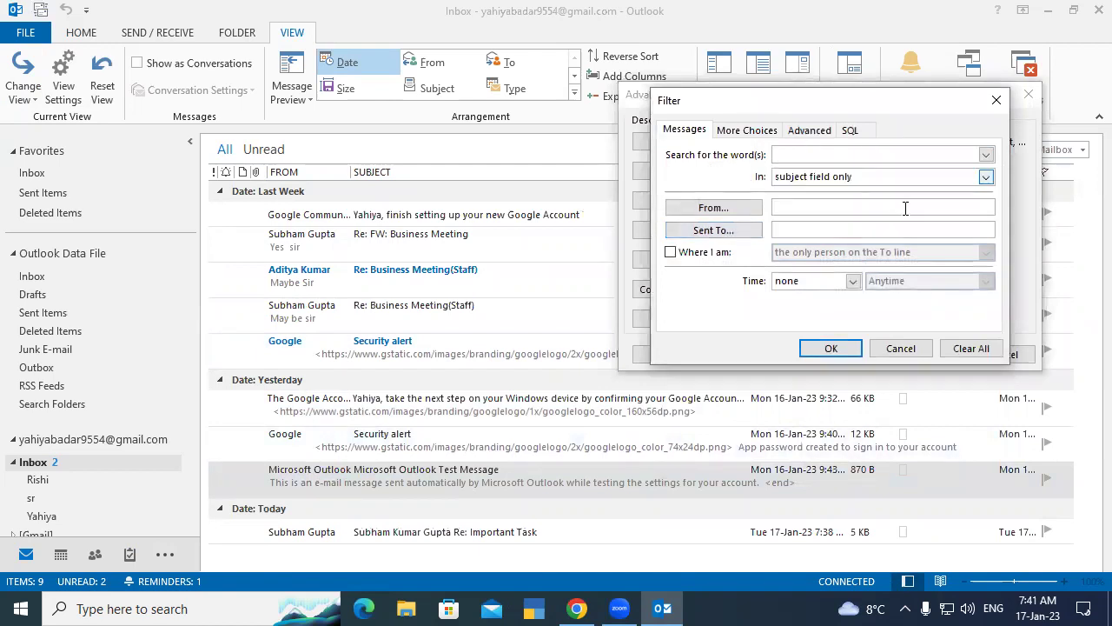
click(986, 177)
click(865, 143)
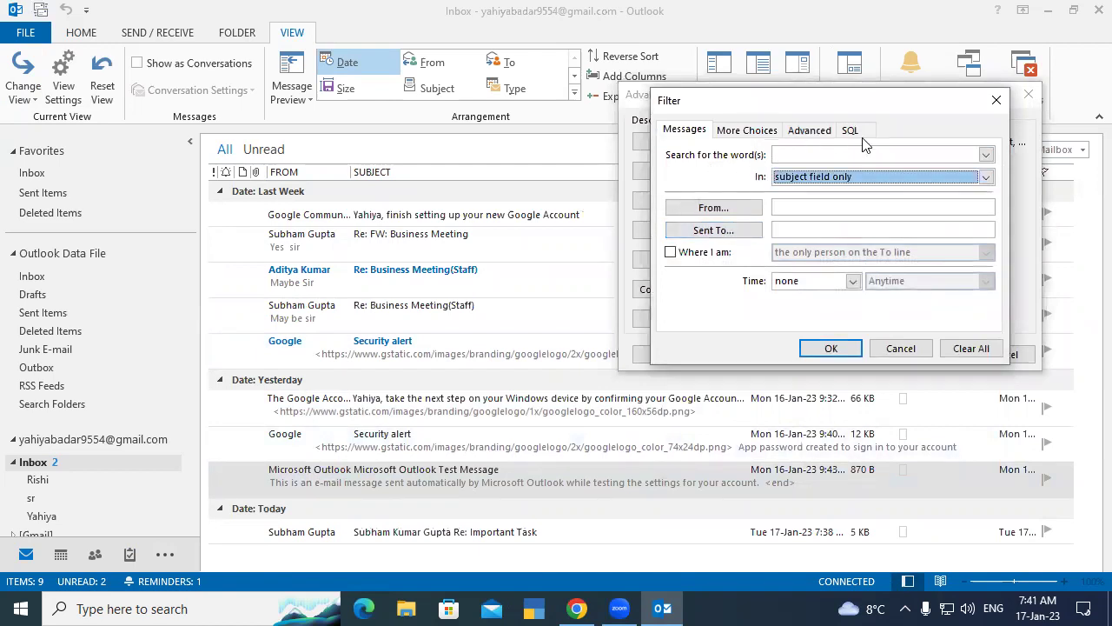
click(743, 133)
click(808, 132)
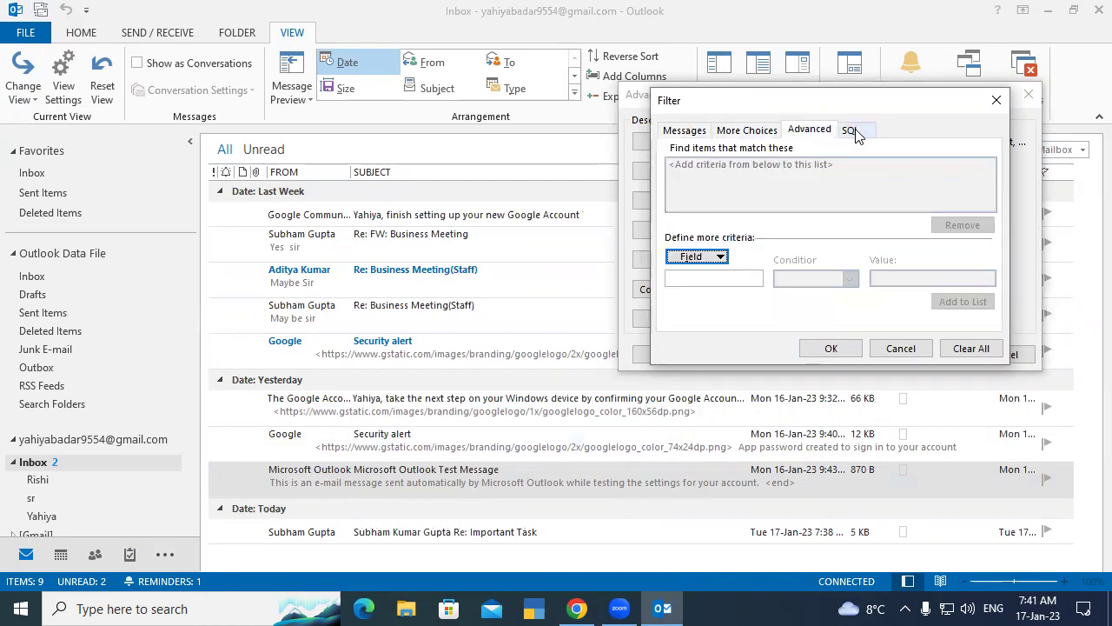
click(856, 132)
click(686, 131)
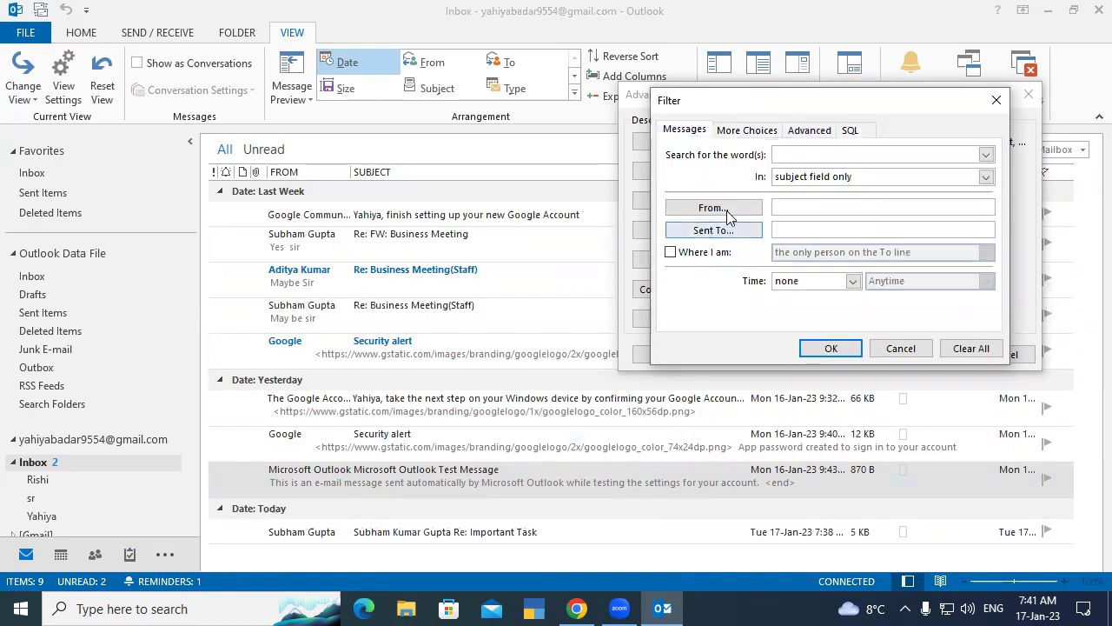
click(796, 206)
click(901, 348)
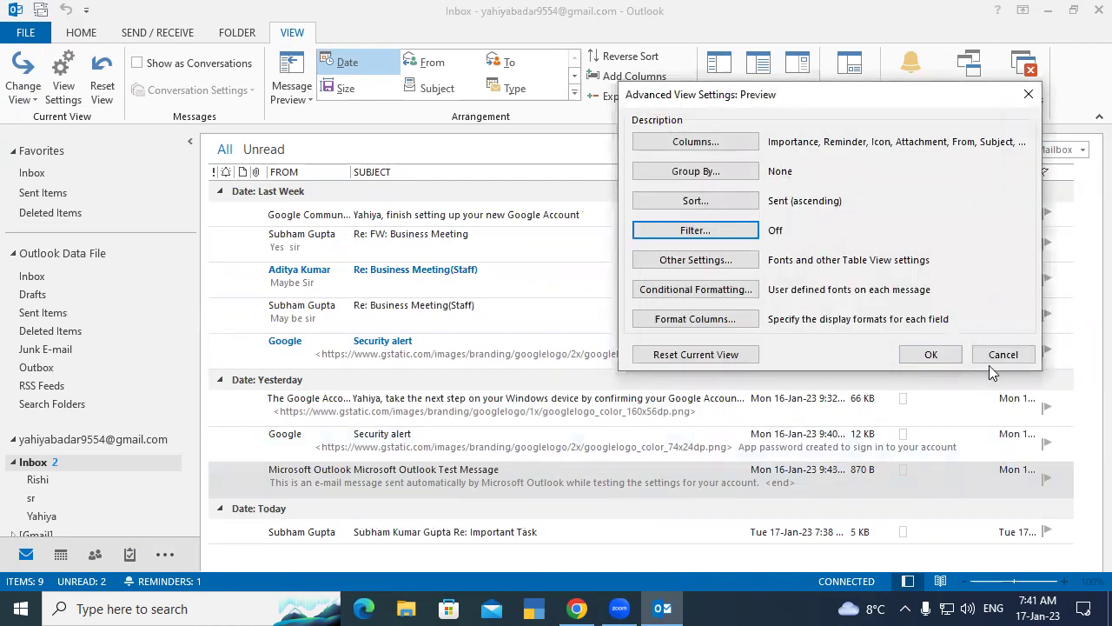
click(1029, 361)
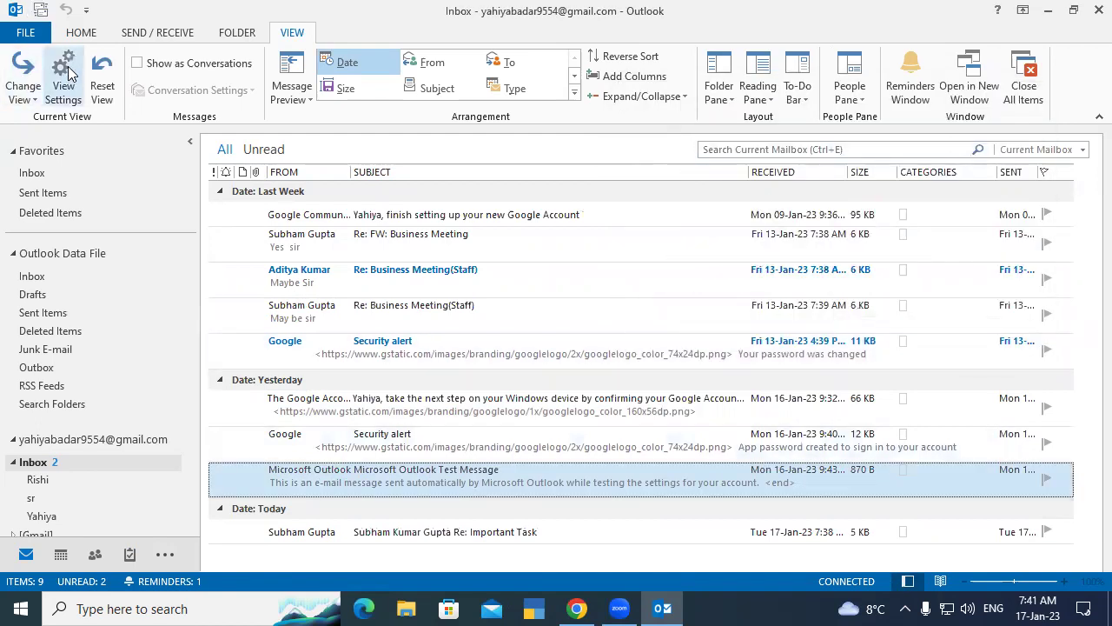
Reset the Preview view to its original settings and switch the inbox back to the IMAP Messages view
click(101, 78)
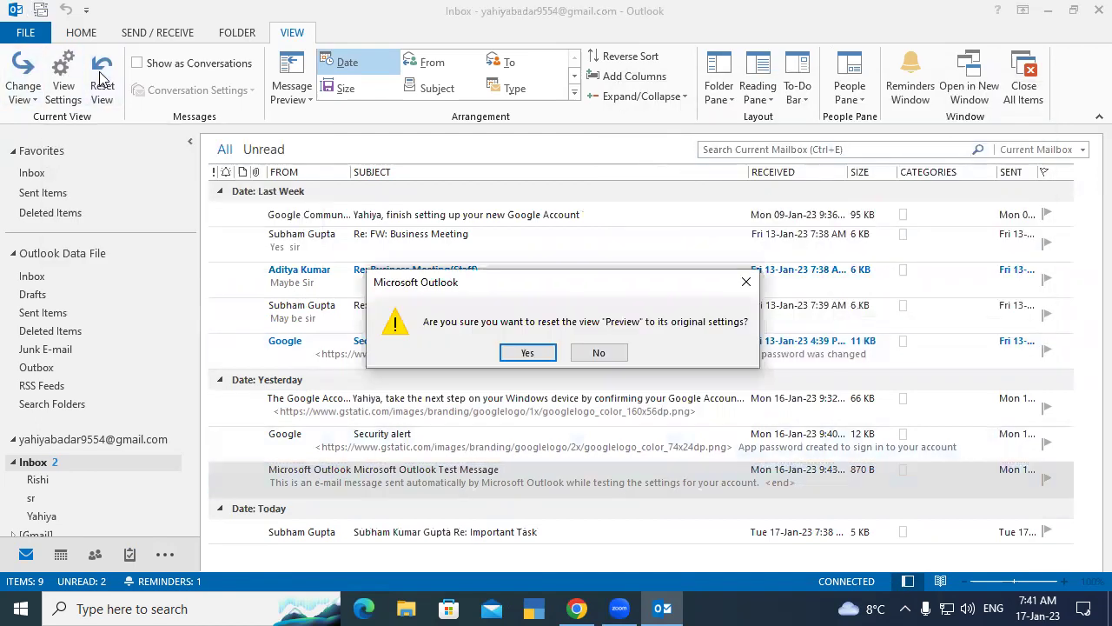
click(530, 356)
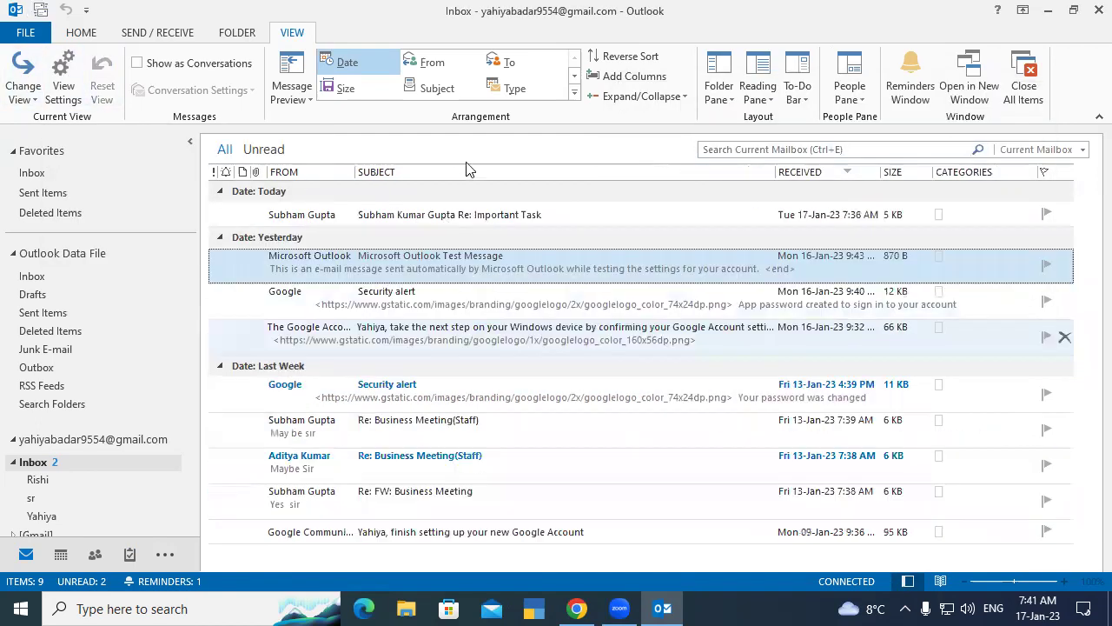
click(18, 91)
click(38, 130)
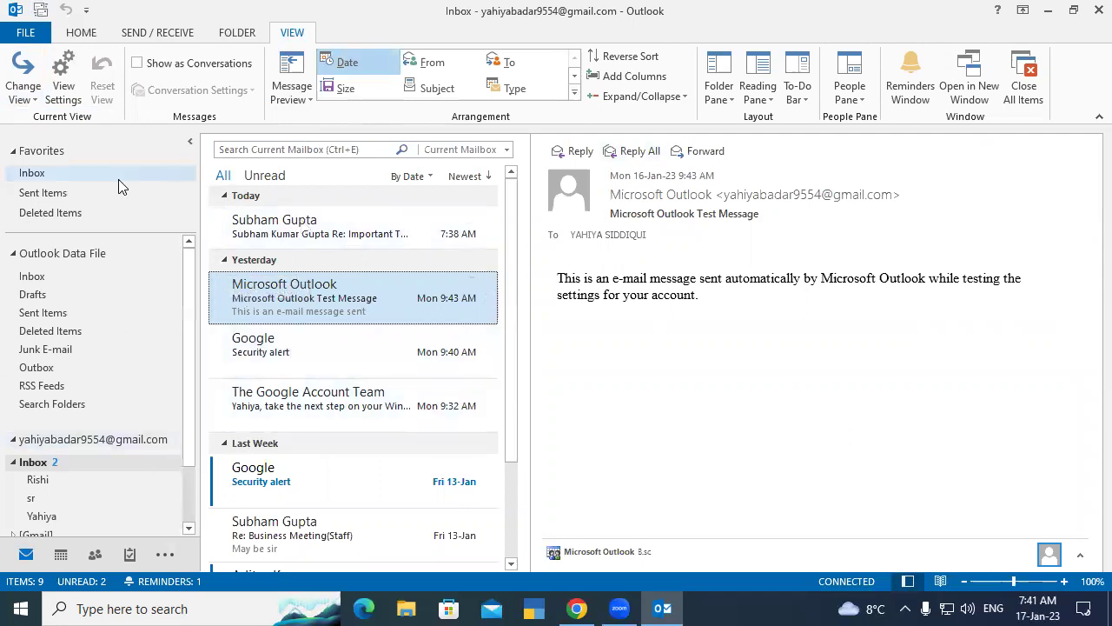
click(81, 32)
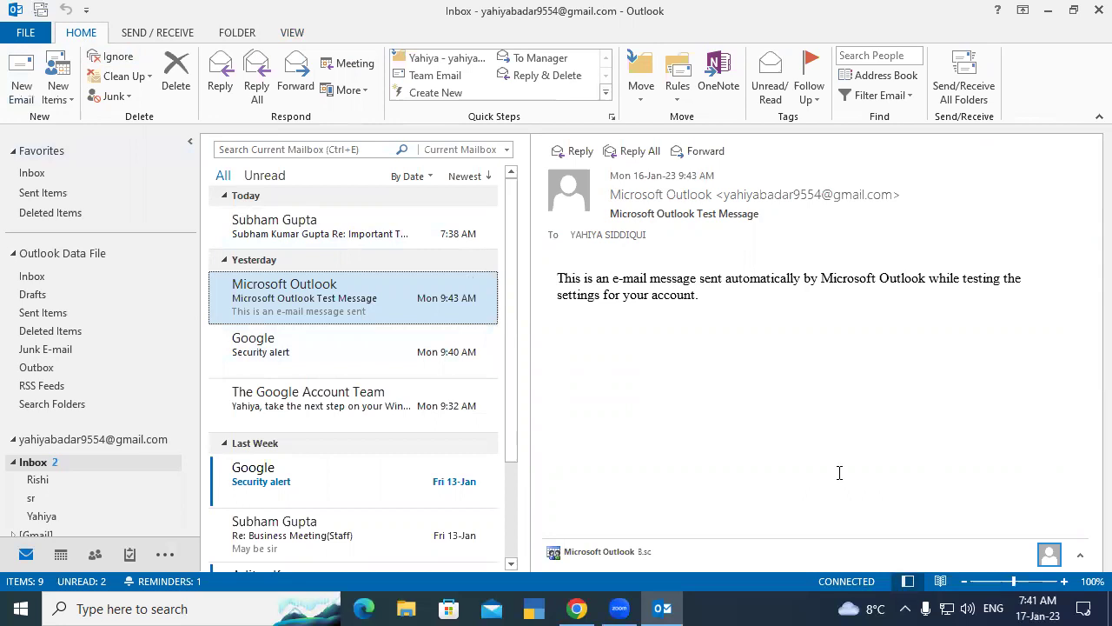
click(190, 528)
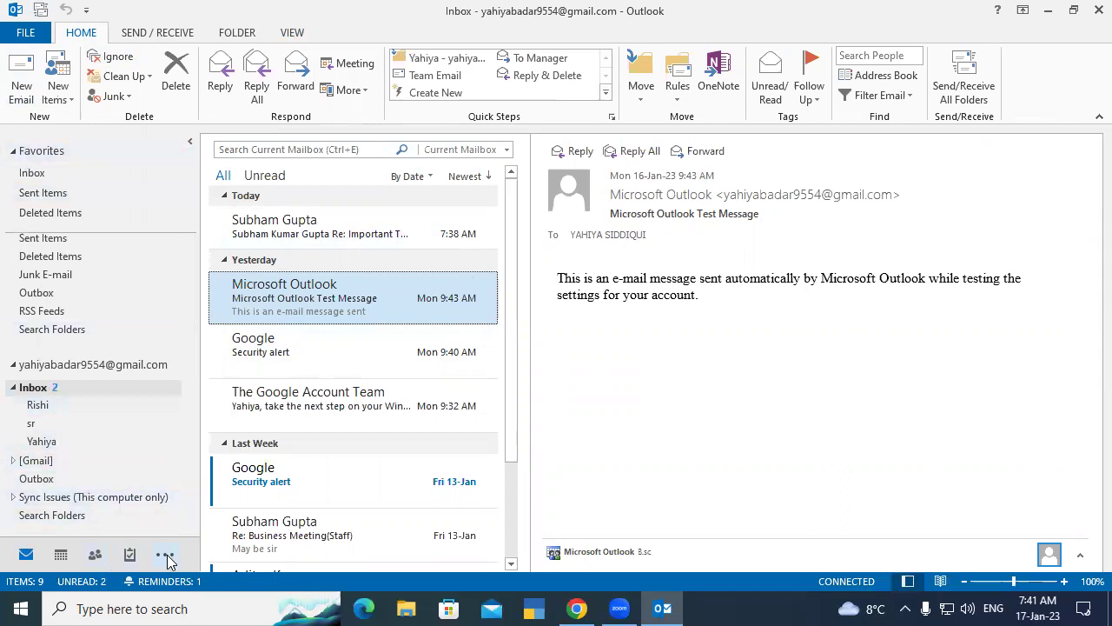
drag(190, 388, 228, 206)
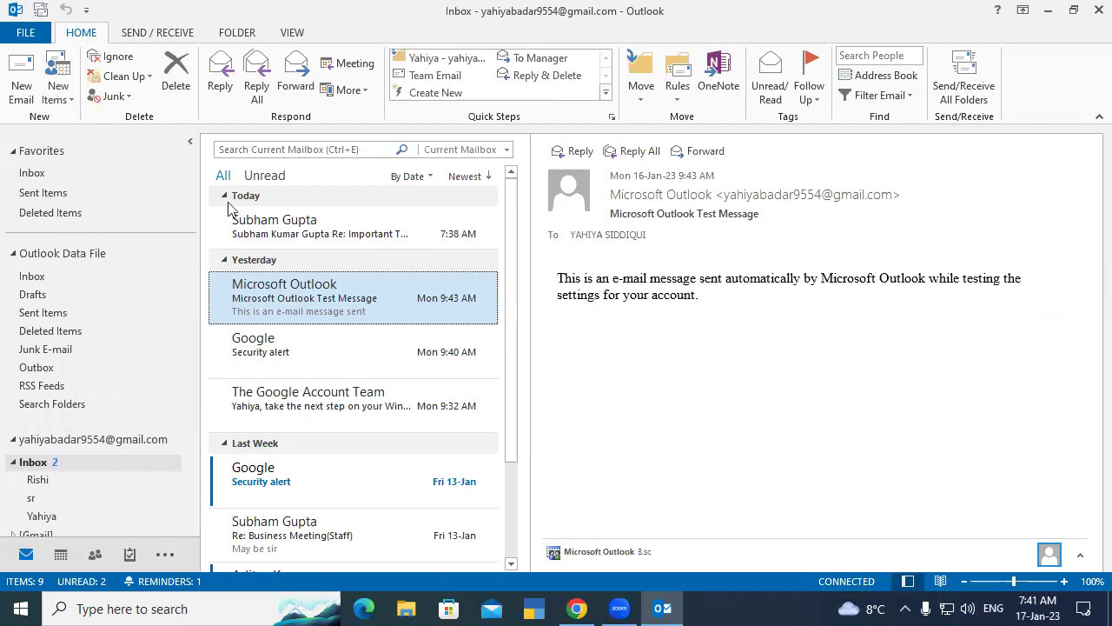
click(142, 34)
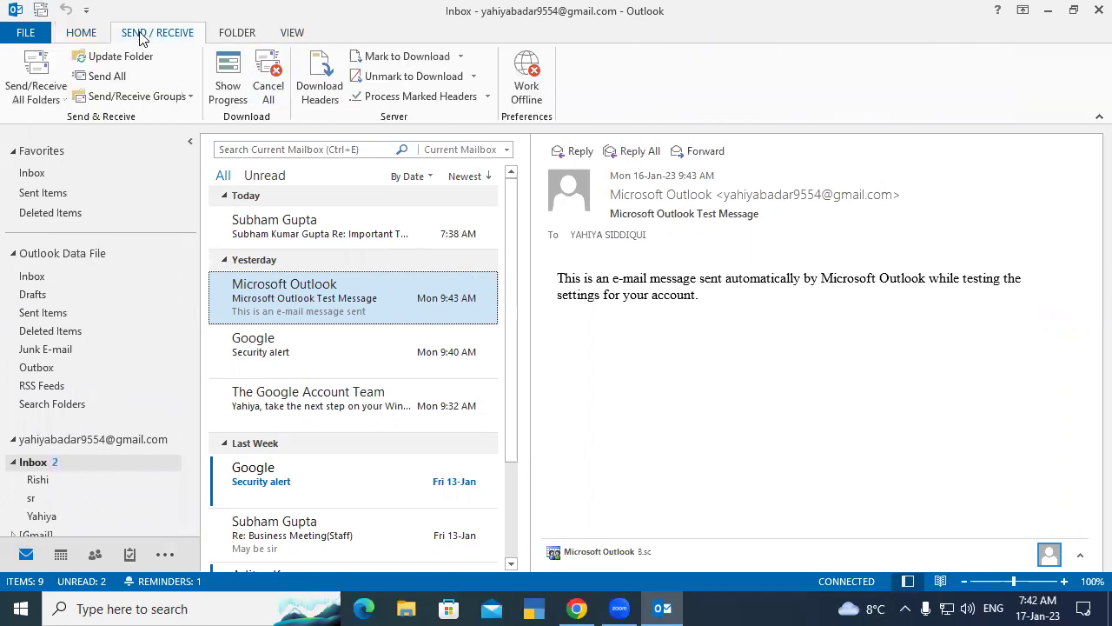
click(233, 35)
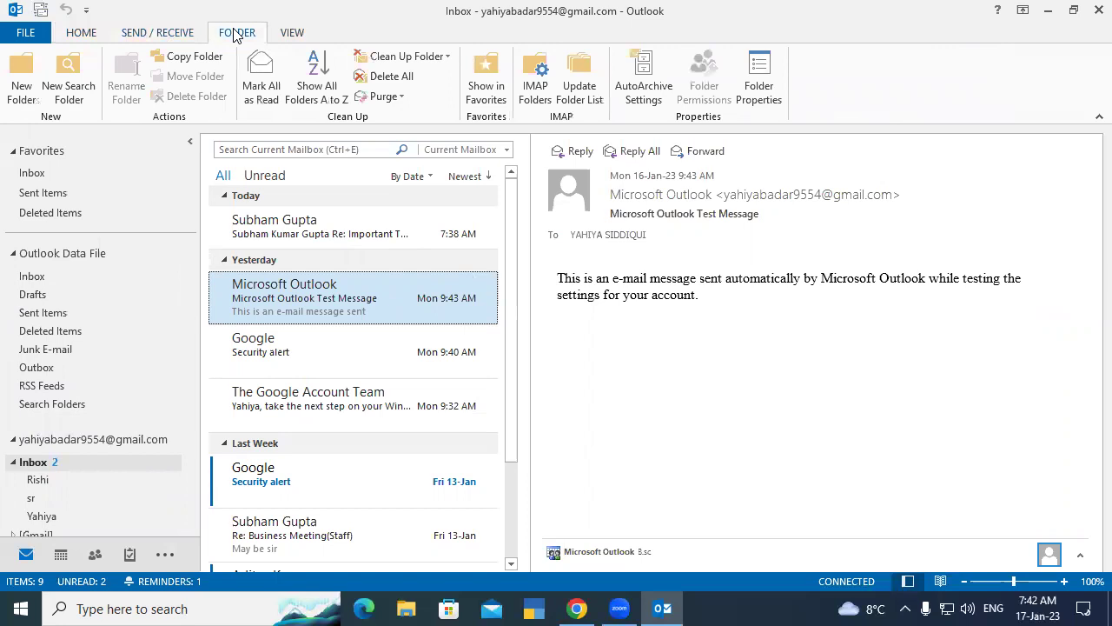
Try the Minimized layout for the Folder Pane, preview the task list from it, and return the pane to Normal
click(287, 36)
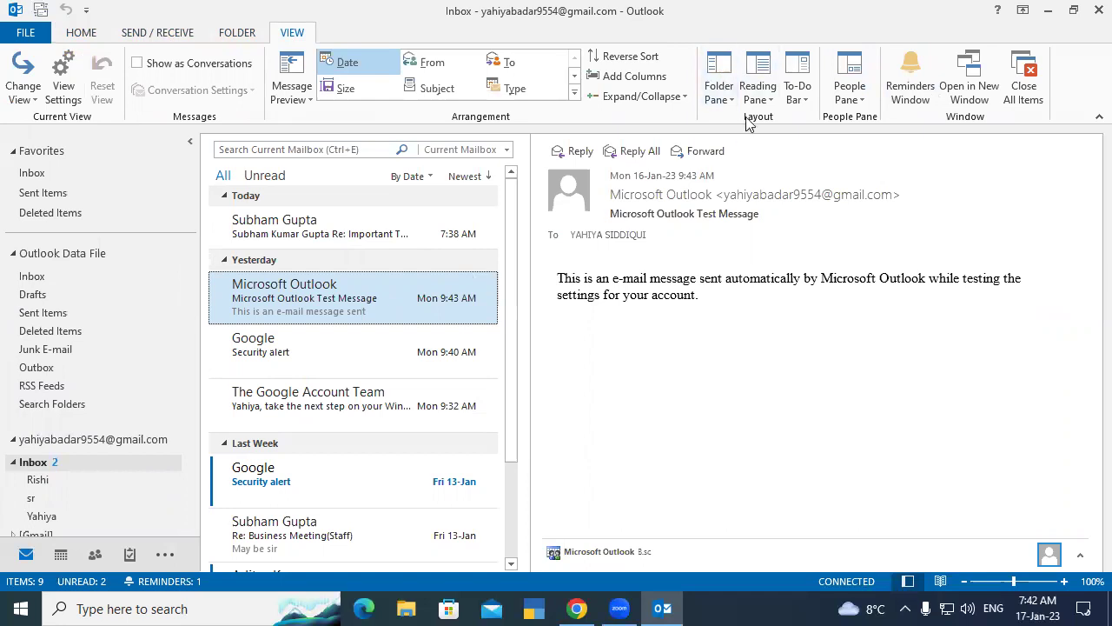
click(718, 74)
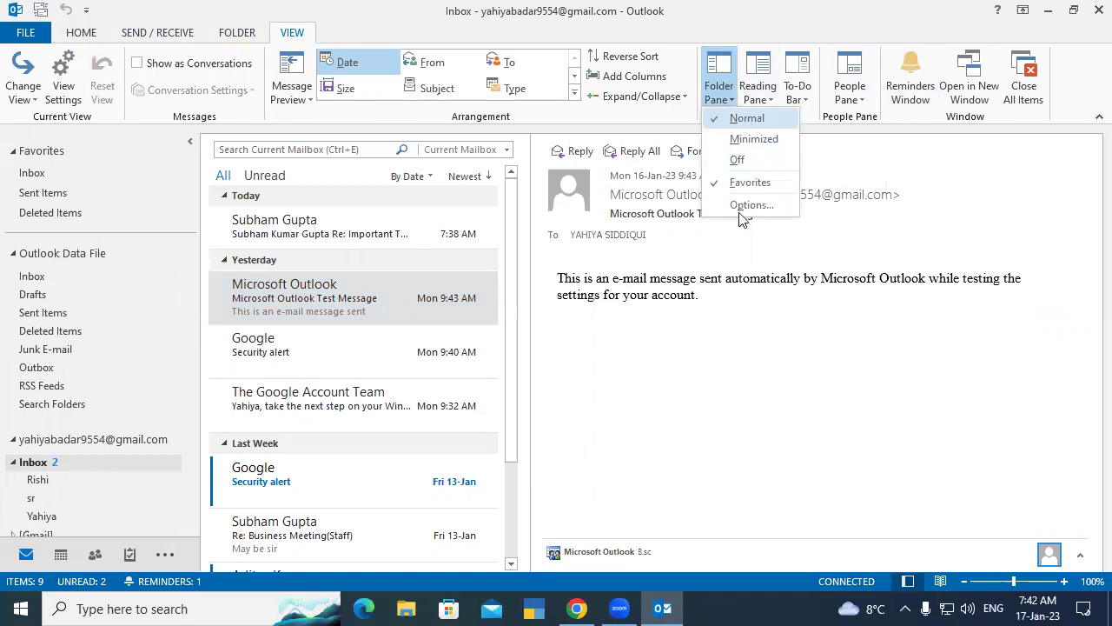
click(737, 141)
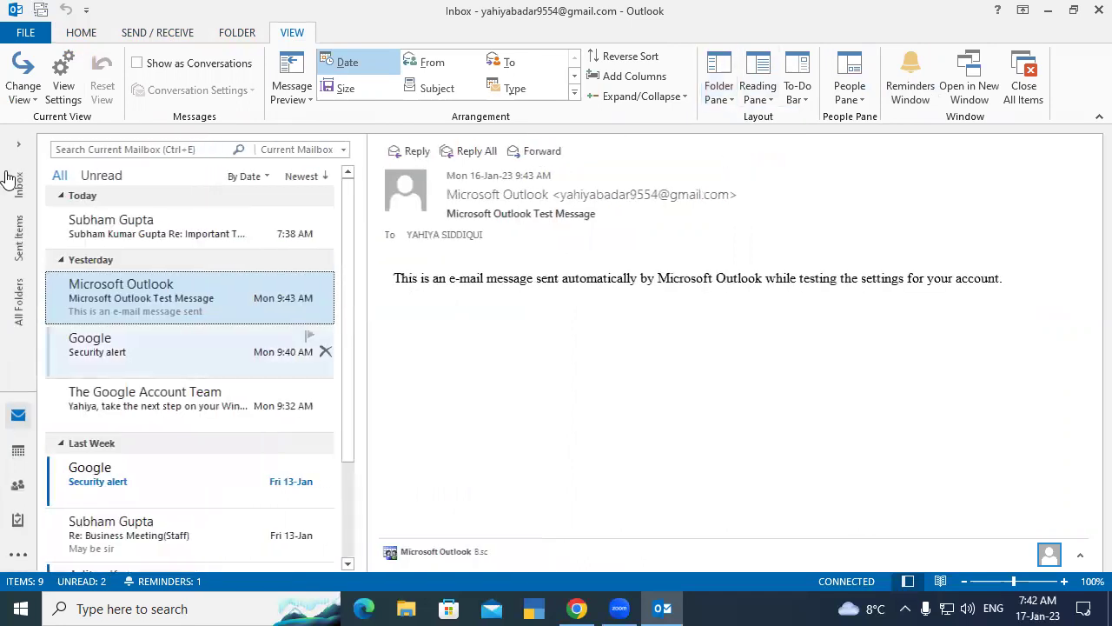
mouse_move(19, 521)
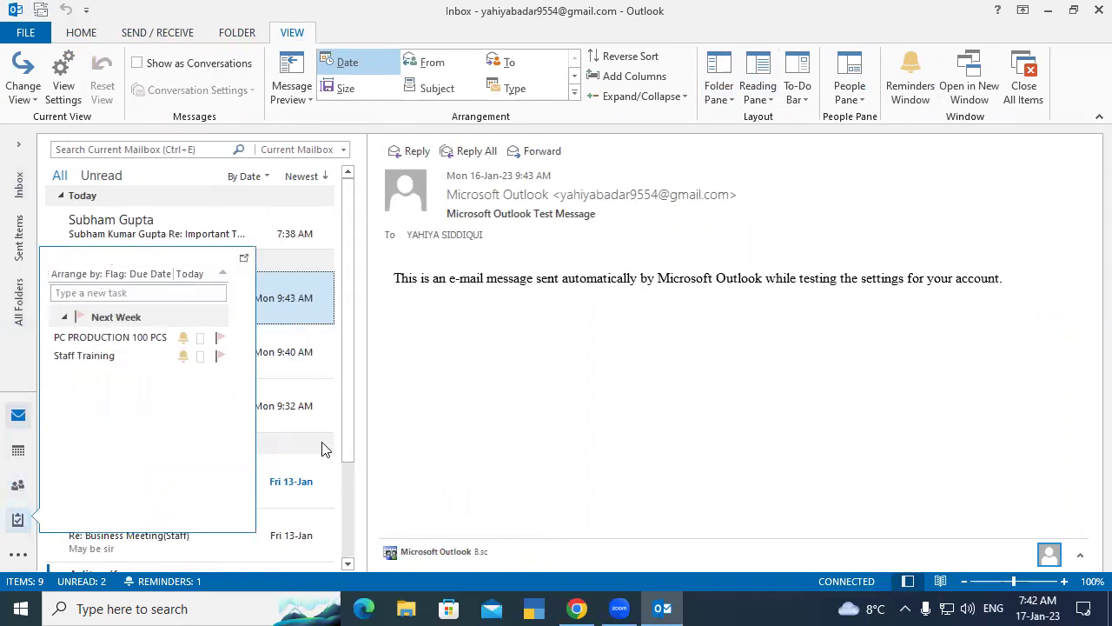
click(726, 94)
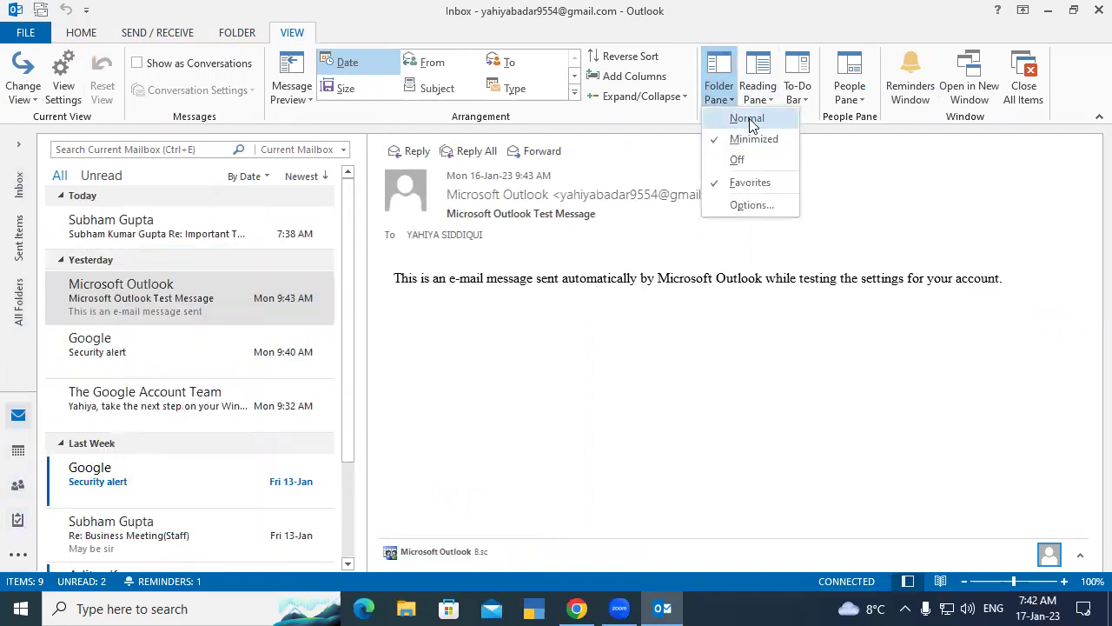
click(748, 120)
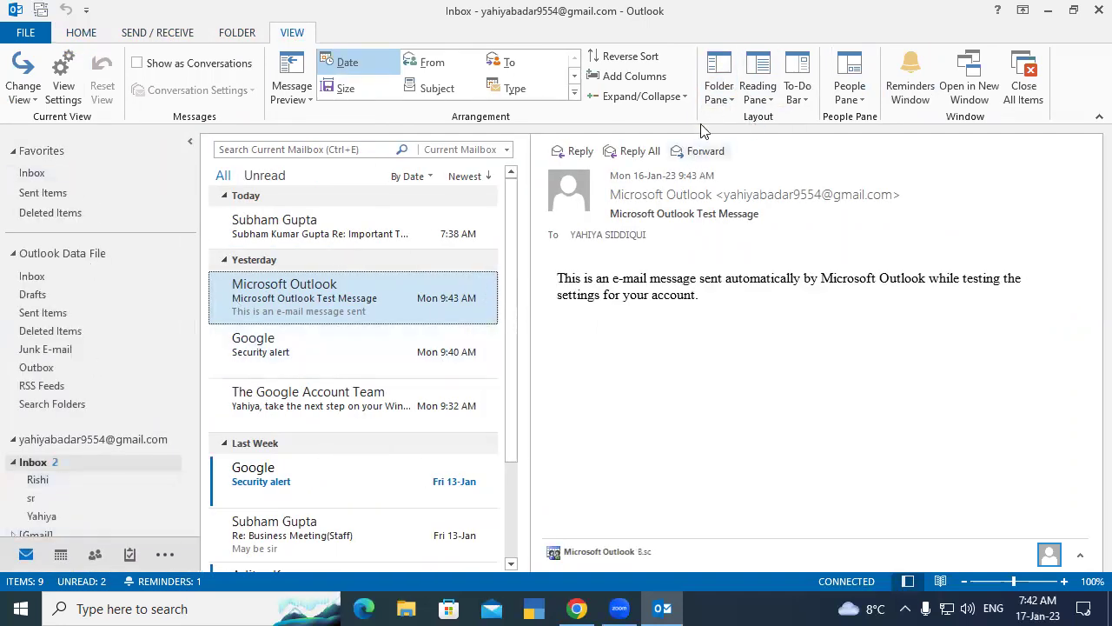
click(722, 99)
click(730, 140)
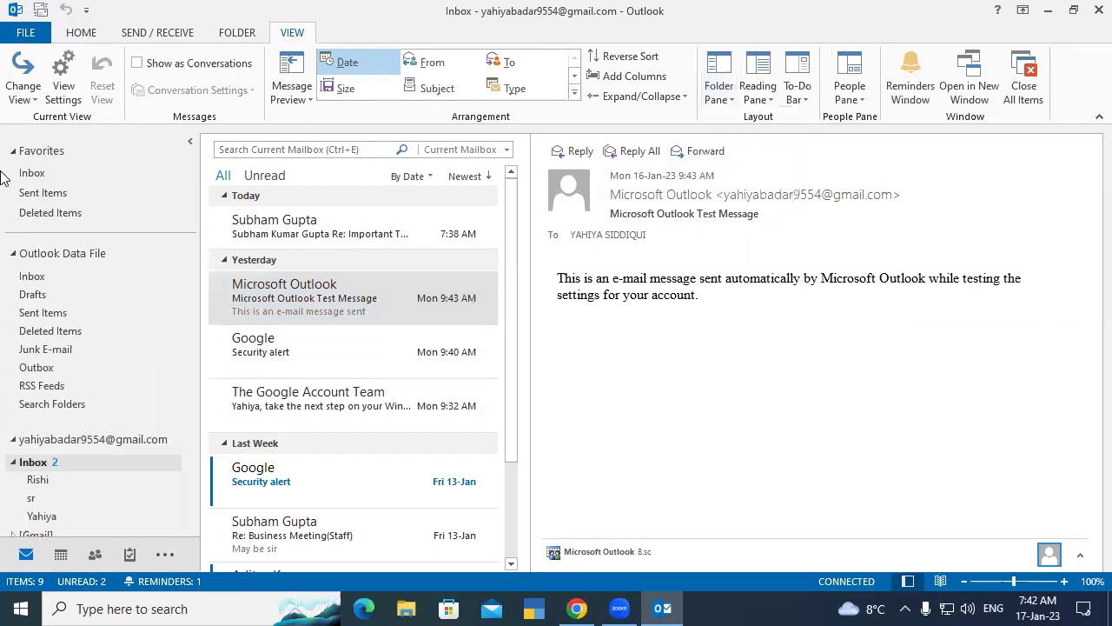
click(719, 99)
click(745, 118)
Try the Reading Pane in the Bottom and Off layouts, and return it to the Right layout
click(768, 99)
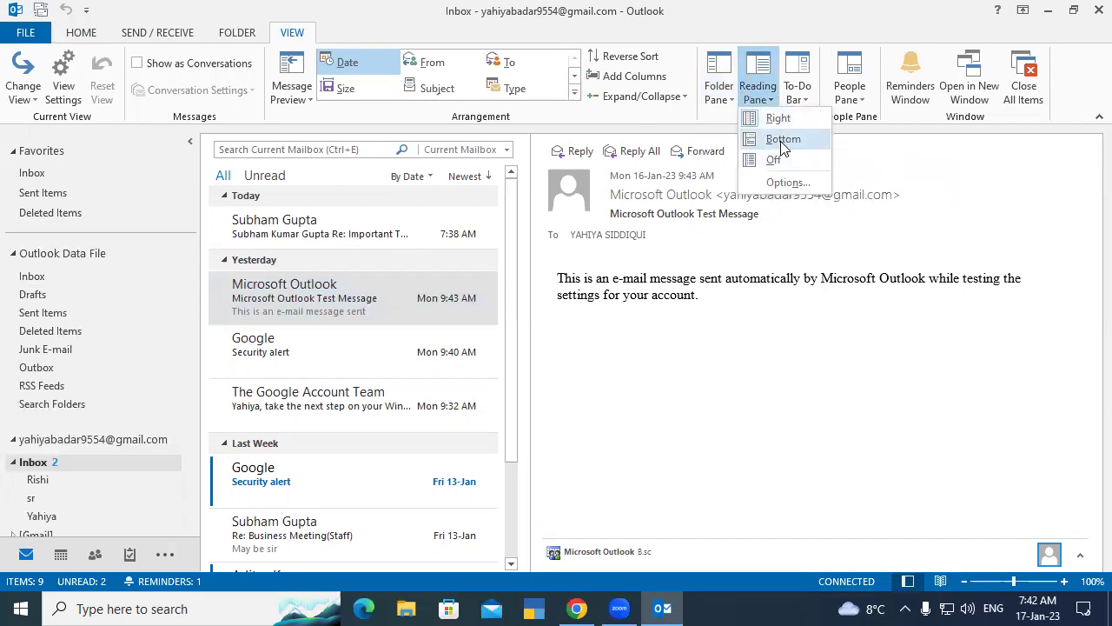
click(781, 140)
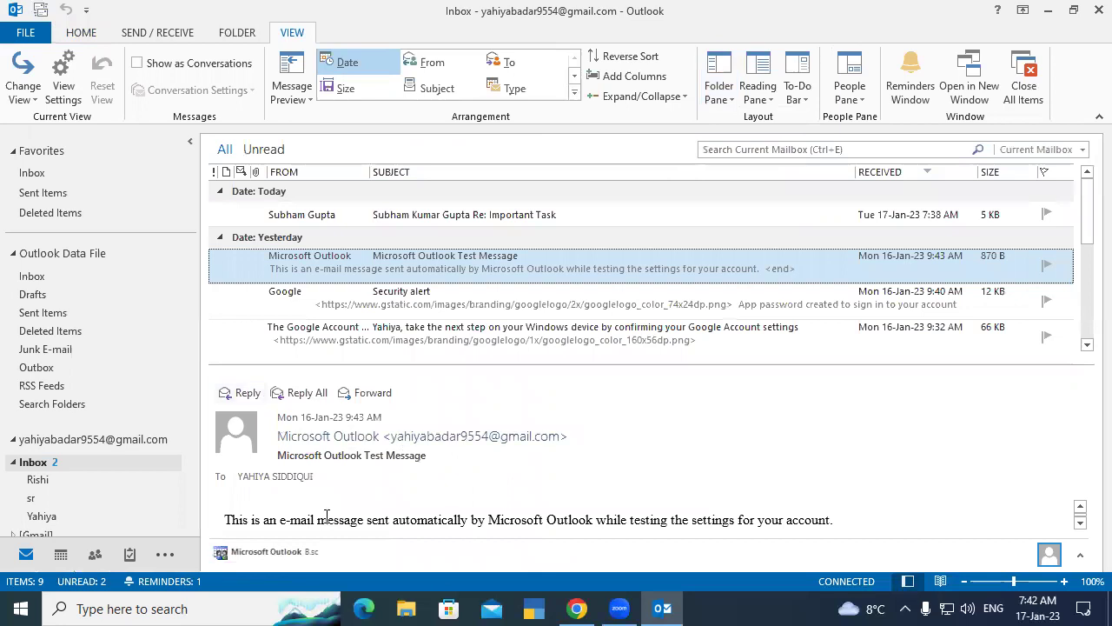
click(757, 95)
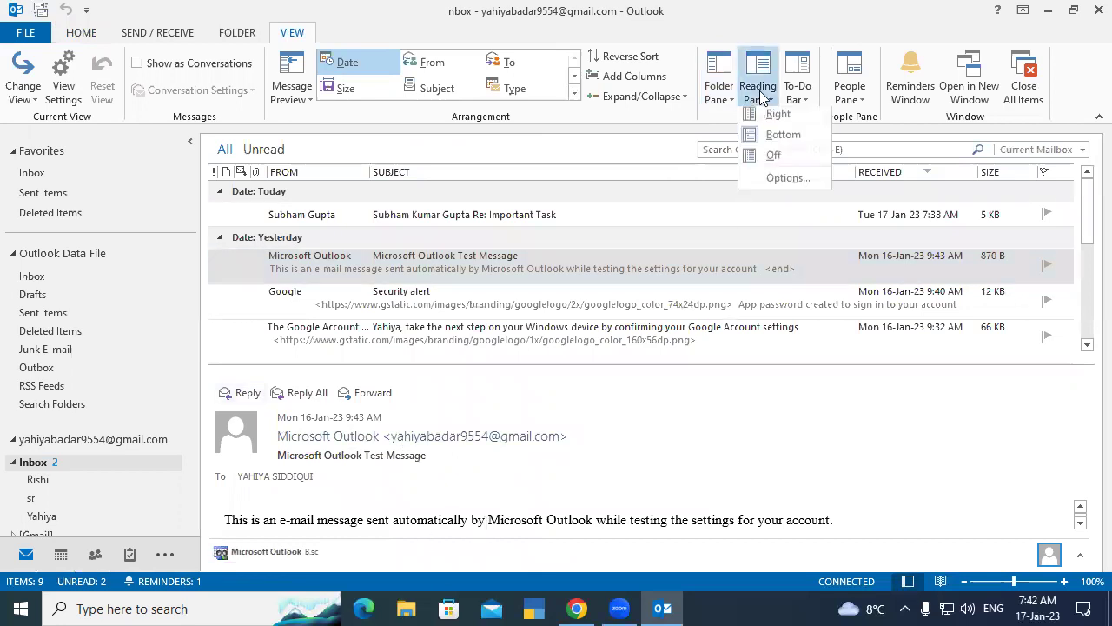
click(779, 158)
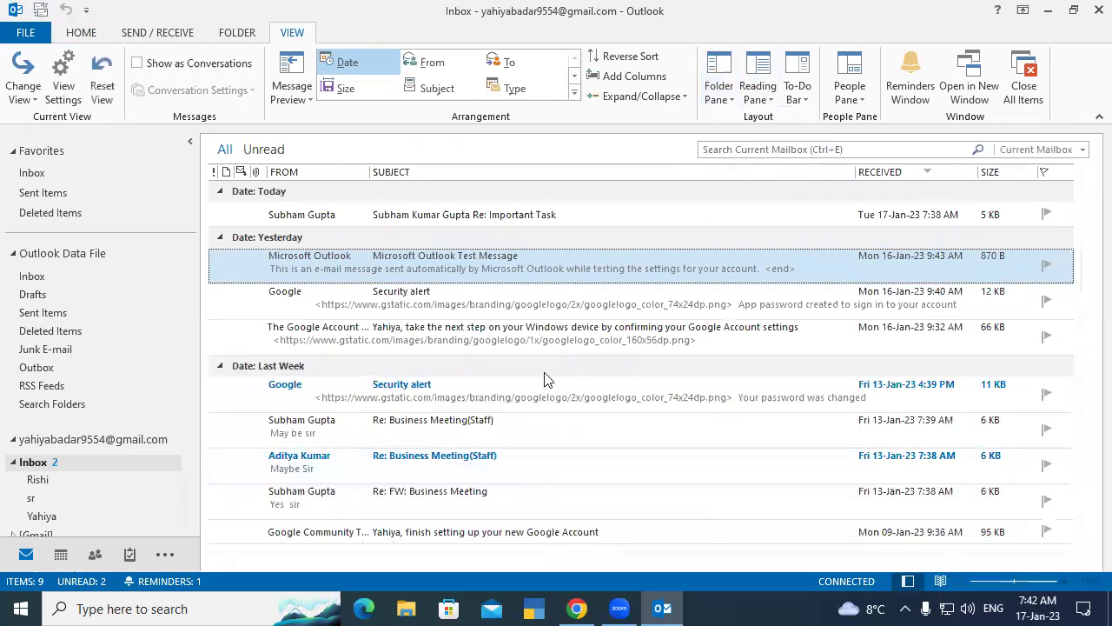
click(758, 93)
click(787, 119)
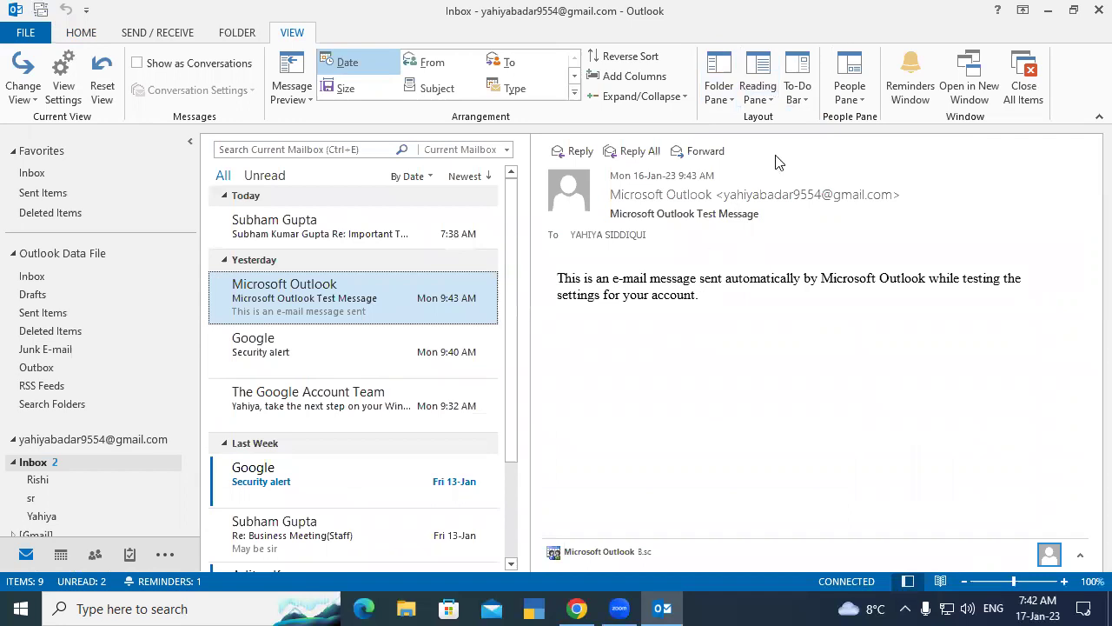
Show the Calendar, People and Tasks sections in the To-Do Bar beside the inbox
click(799, 97)
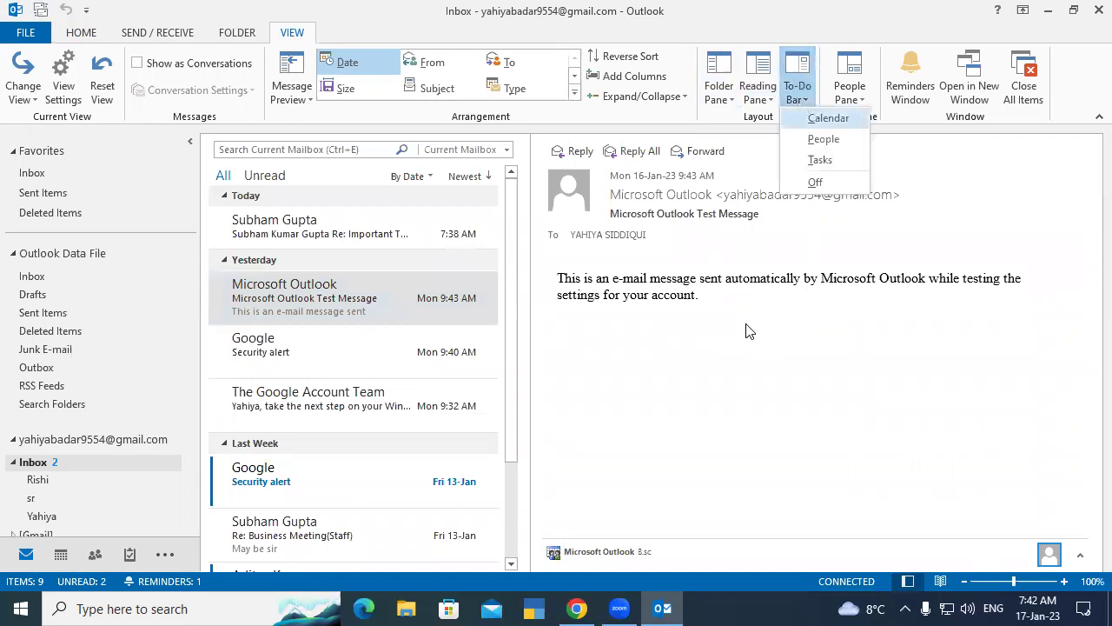
click(828, 119)
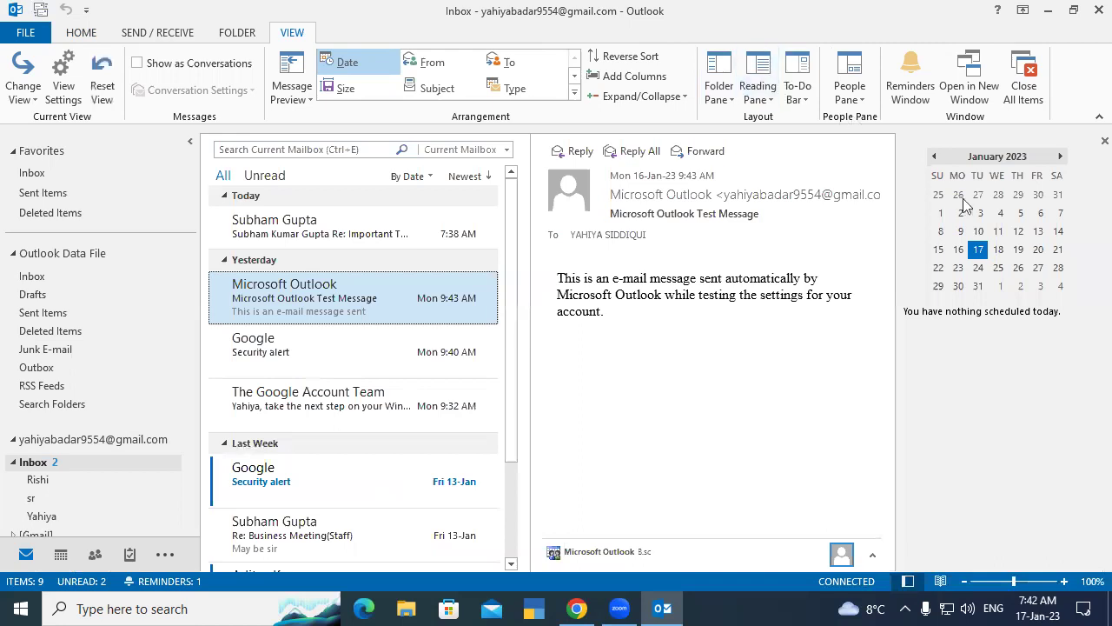
click(795, 99)
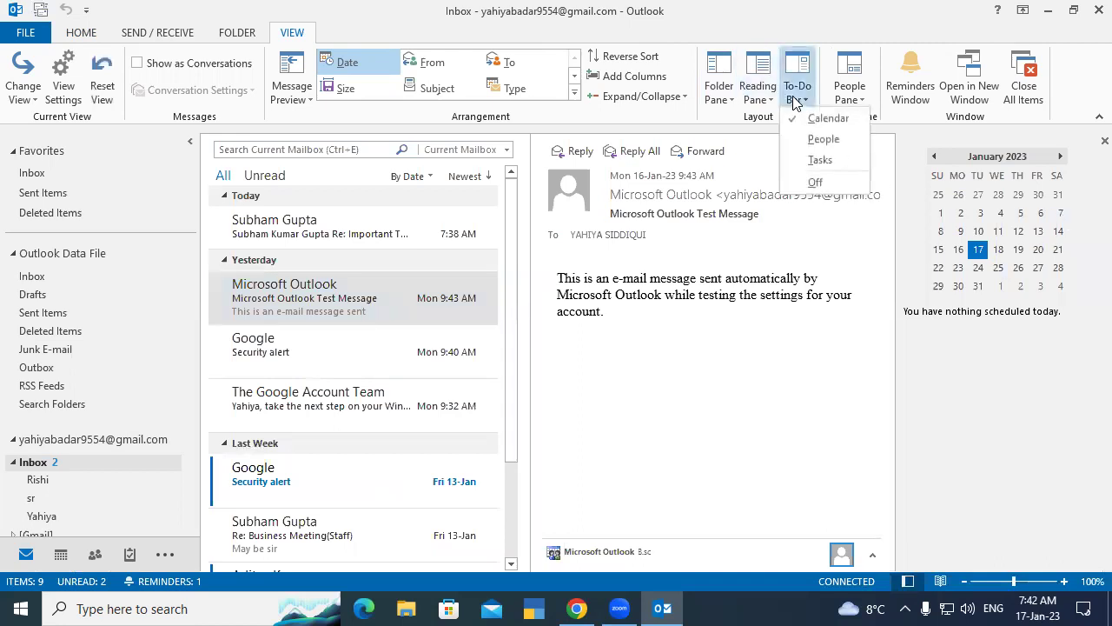
click(821, 142)
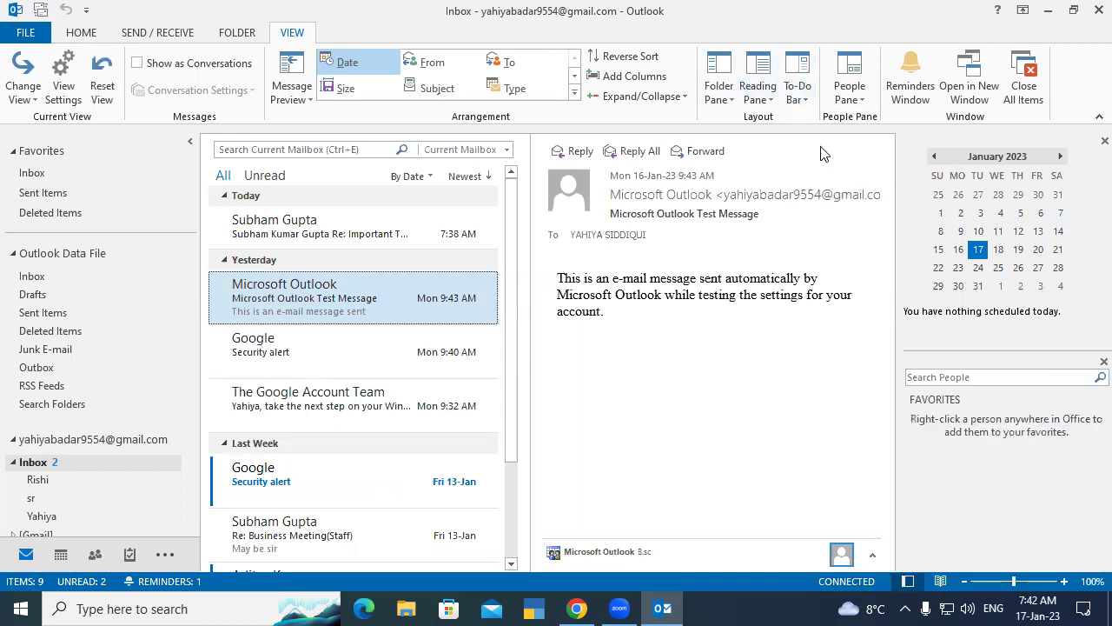
click(796, 97)
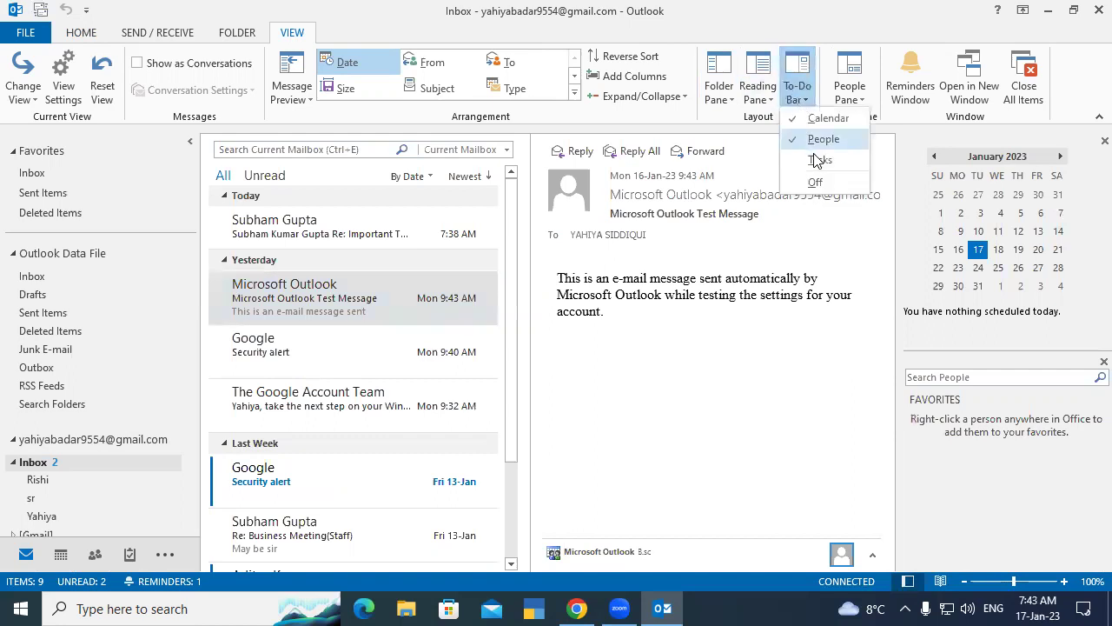
click(820, 162)
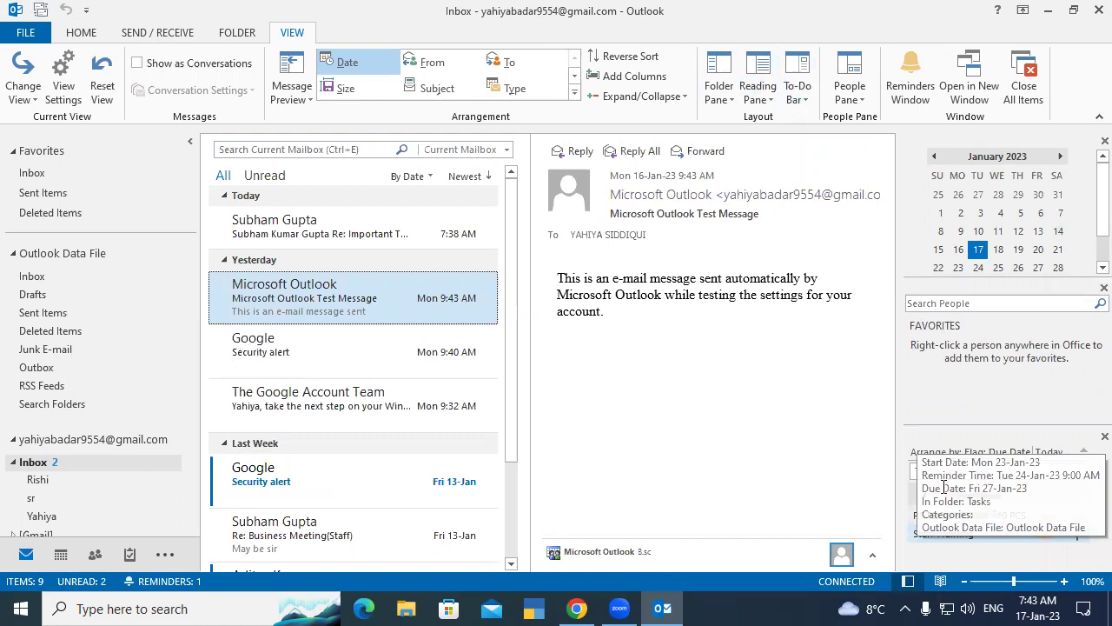
Remove the Tasks, People and Calendar sections from the To-Do Bar one after another
click(798, 96)
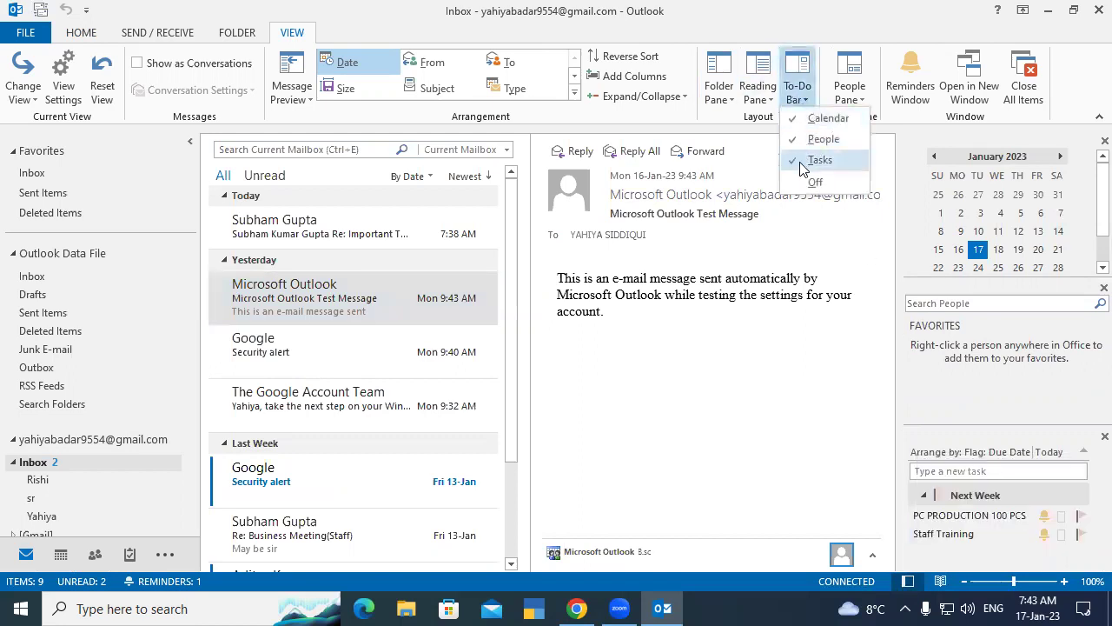
click(817, 159)
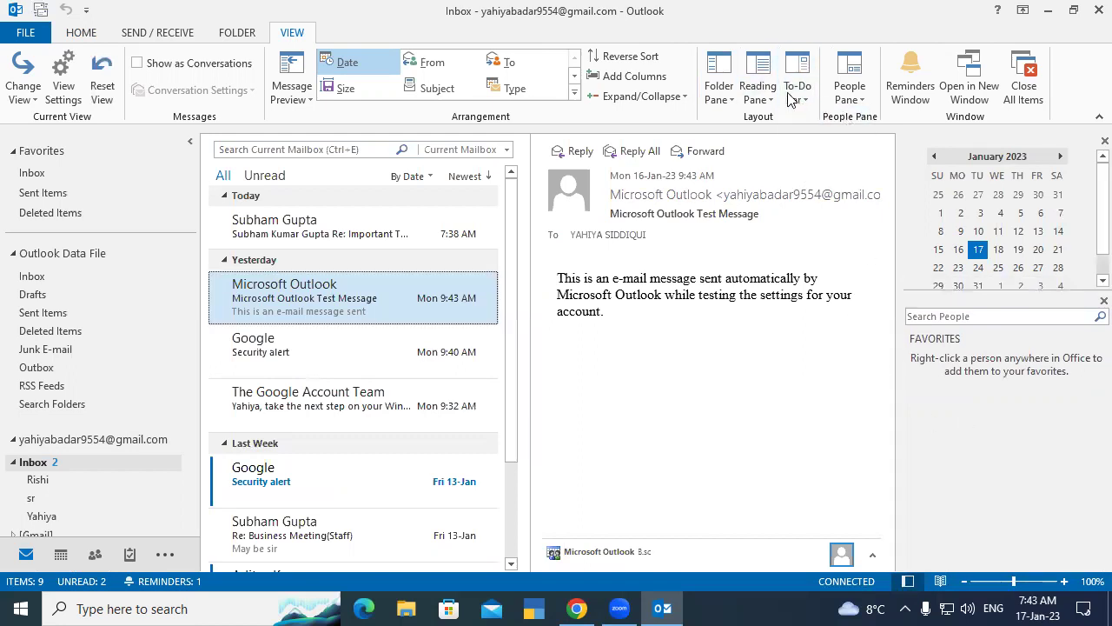
click(795, 97)
click(808, 144)
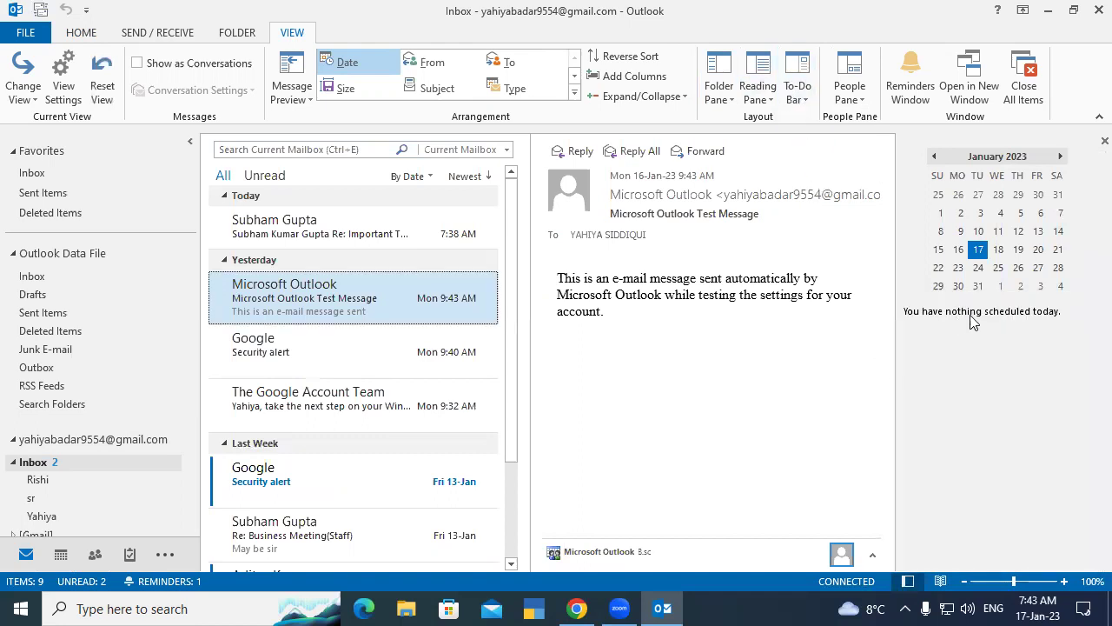
click(804, 100)
click(814, 126)
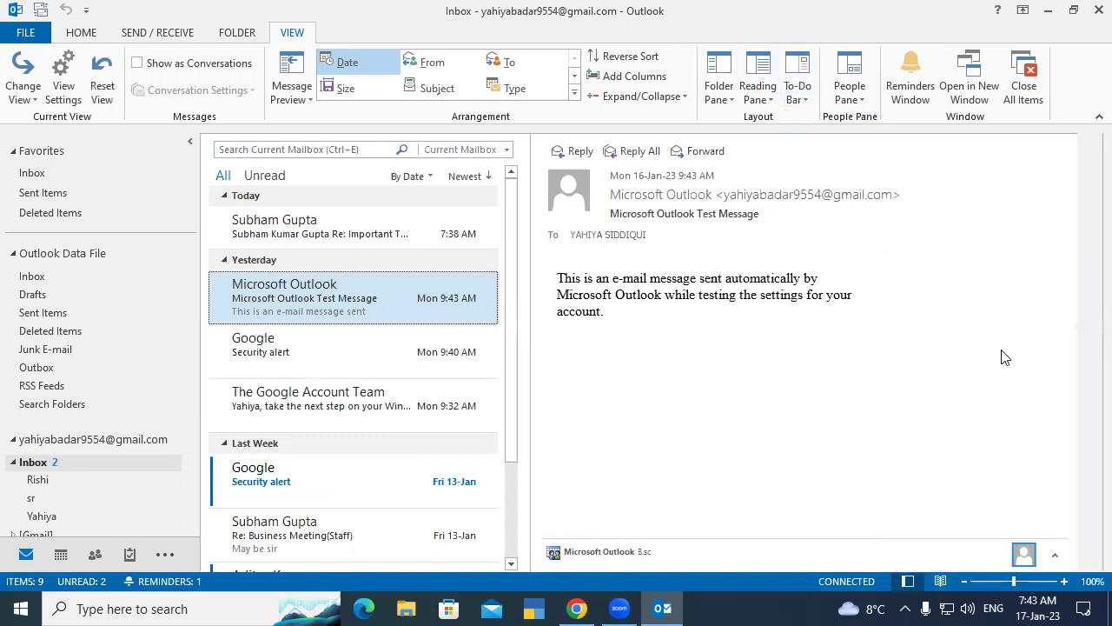
Add the Calendar, People and Tasks sections back to the To-Do Bar
click(804, 97)
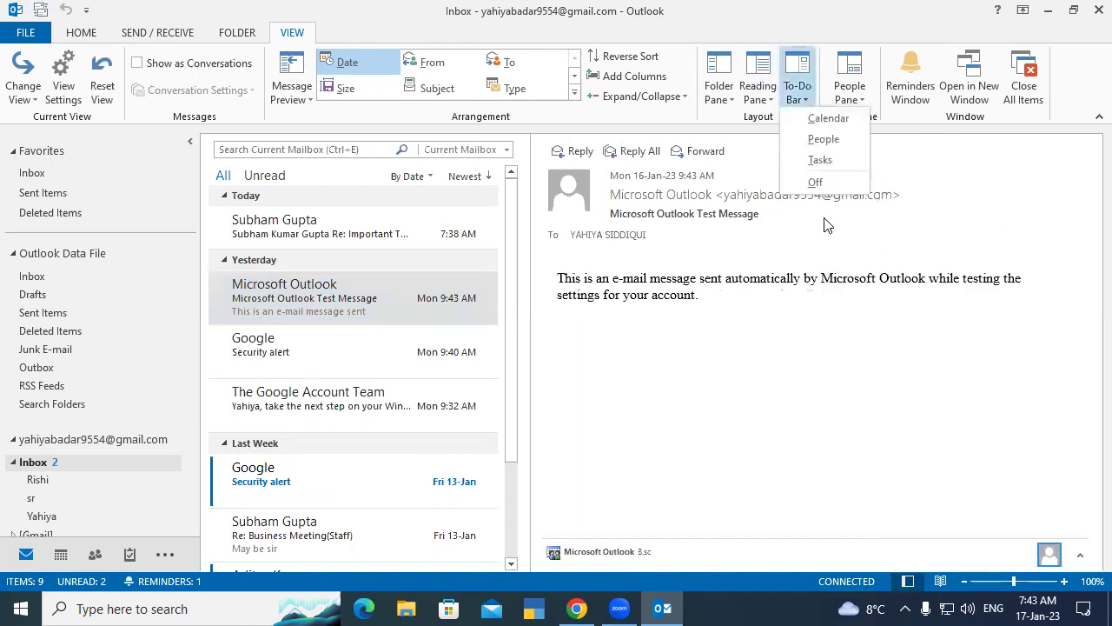
click(817, 116)
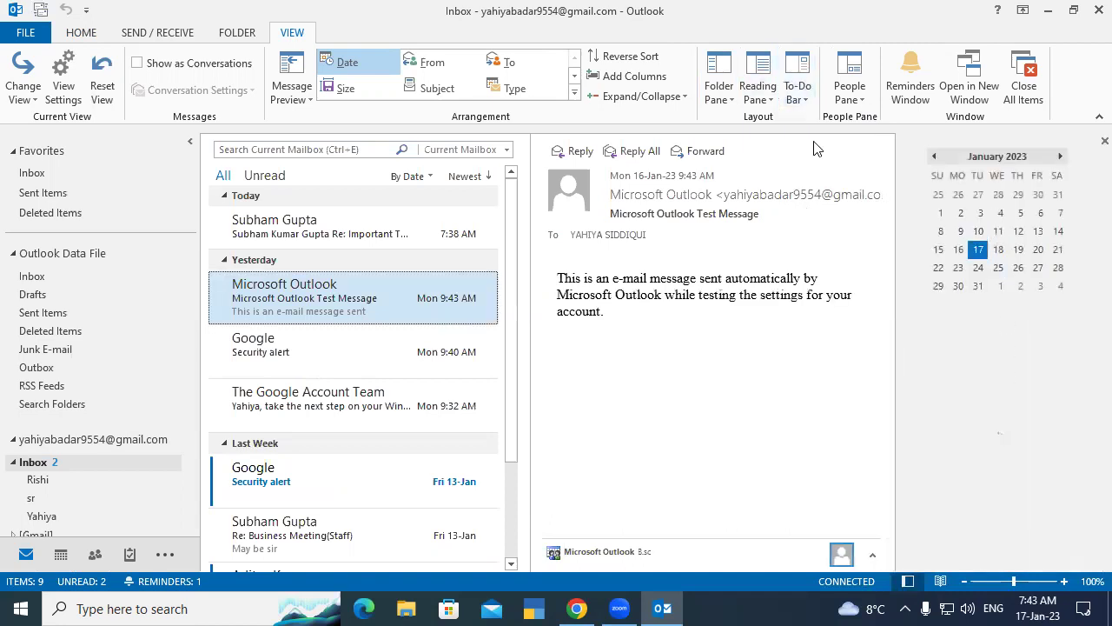
click(799, 97)
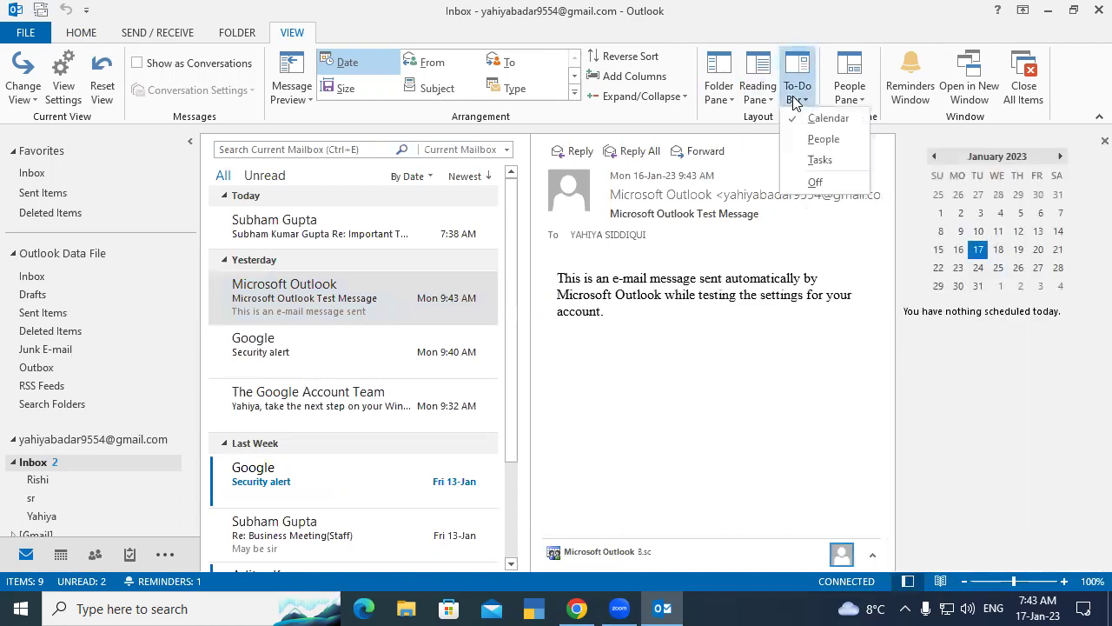
click(822, 140)
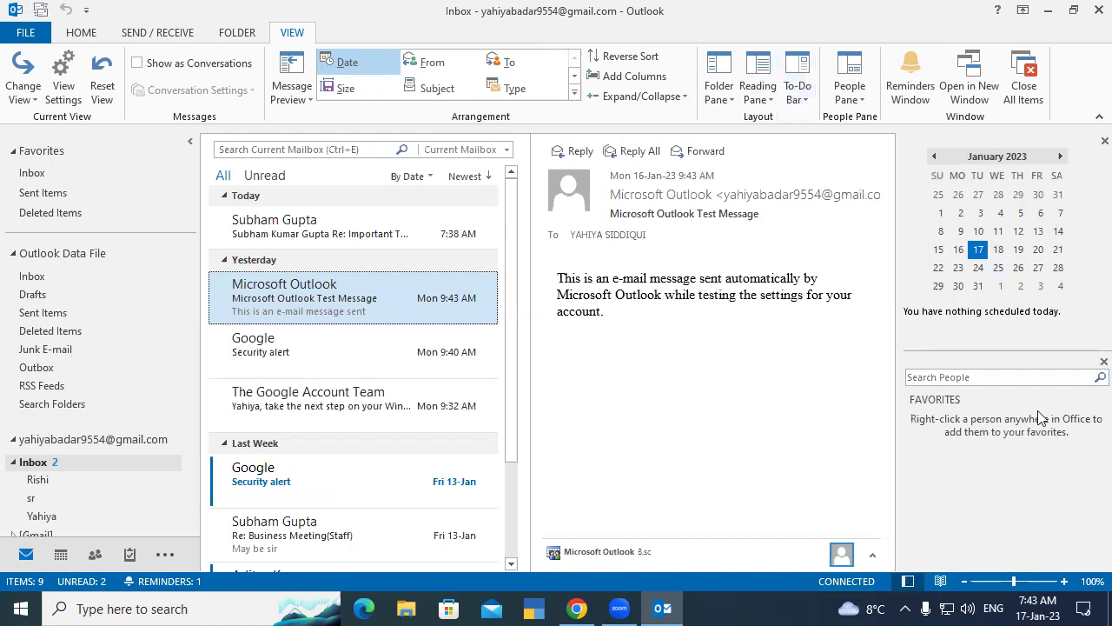
click(799, 97)
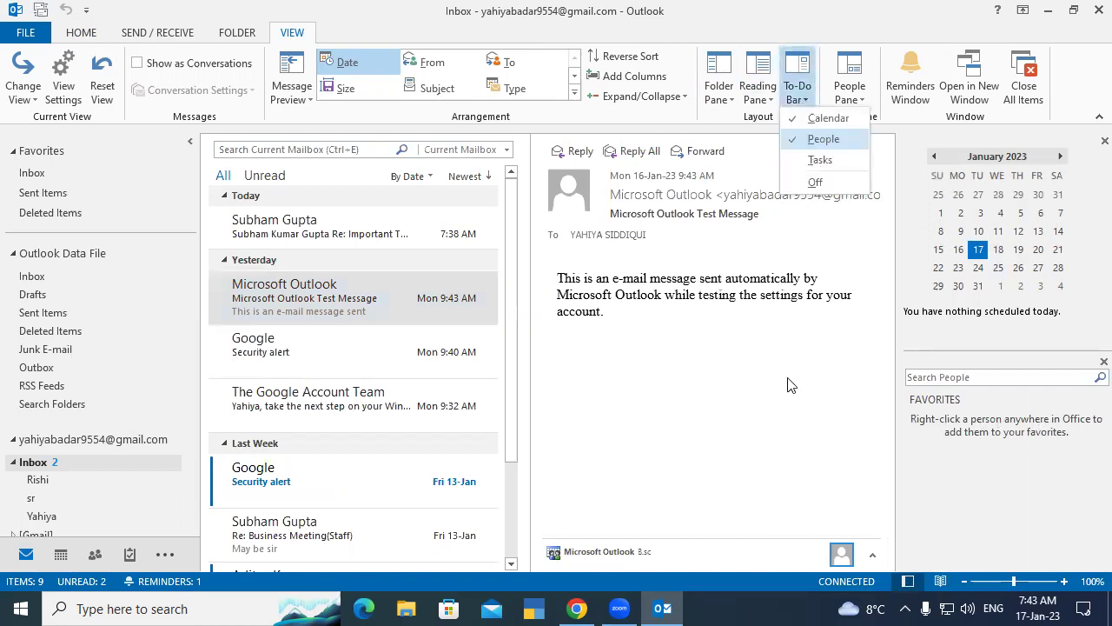
click(827, 164)
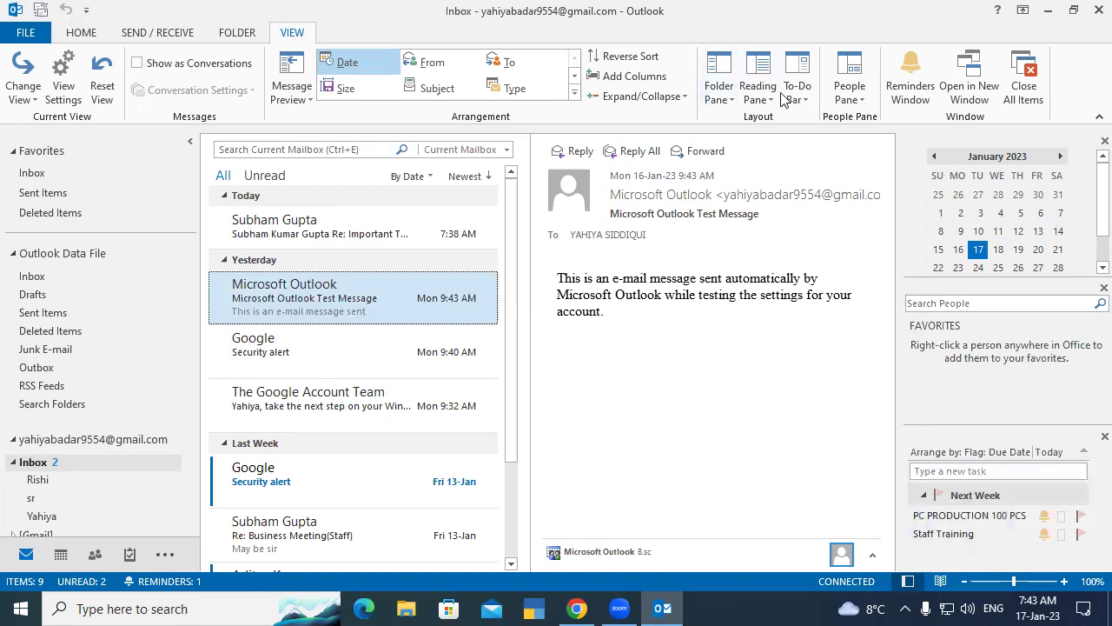
Try the People Pane in its Normal, Minimized and Off states below the selected message
click(856, 102)
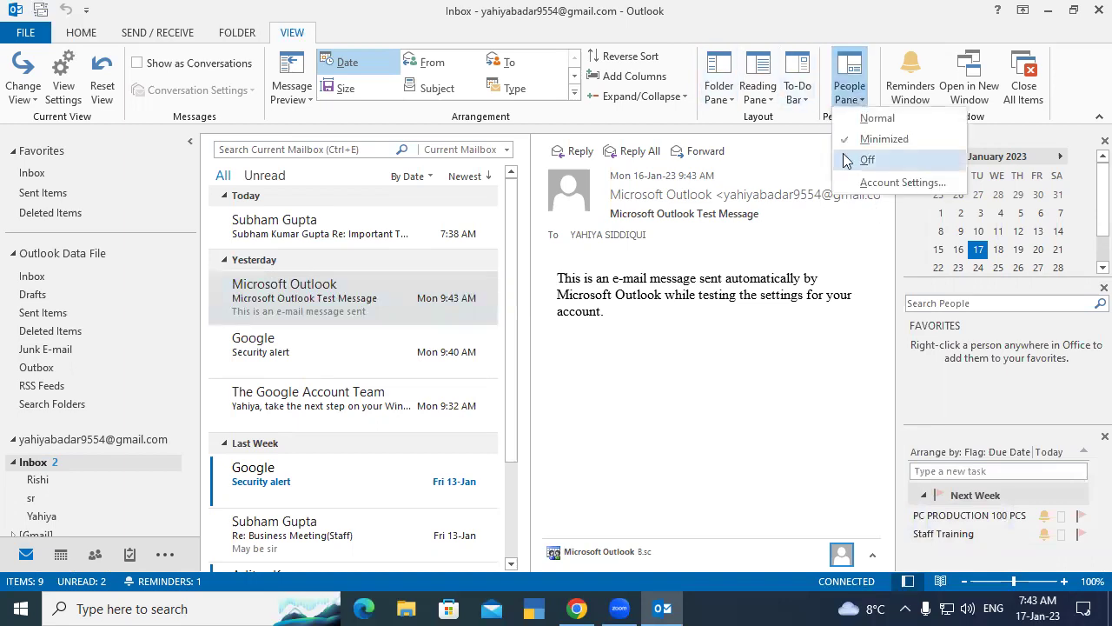
click(873, 124)
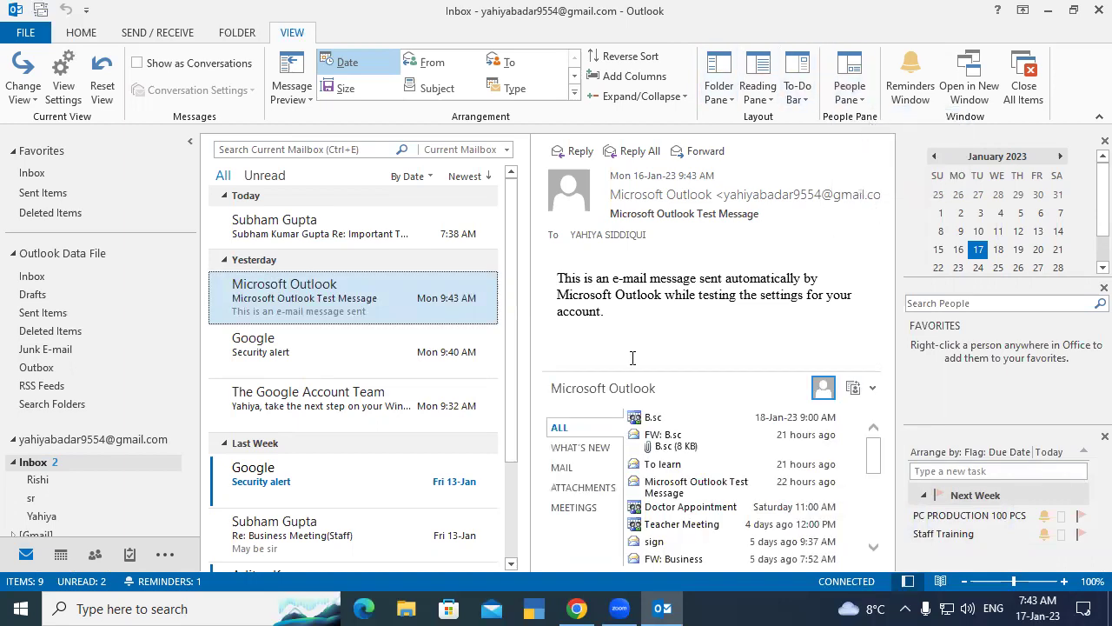
click(847, 102)
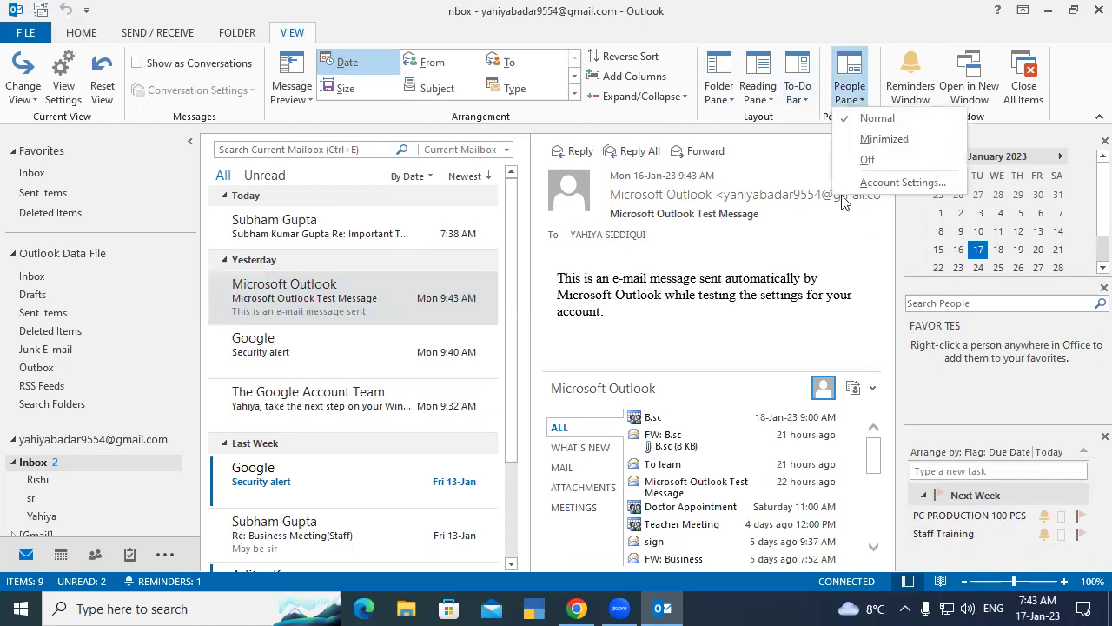
click(882, 143)
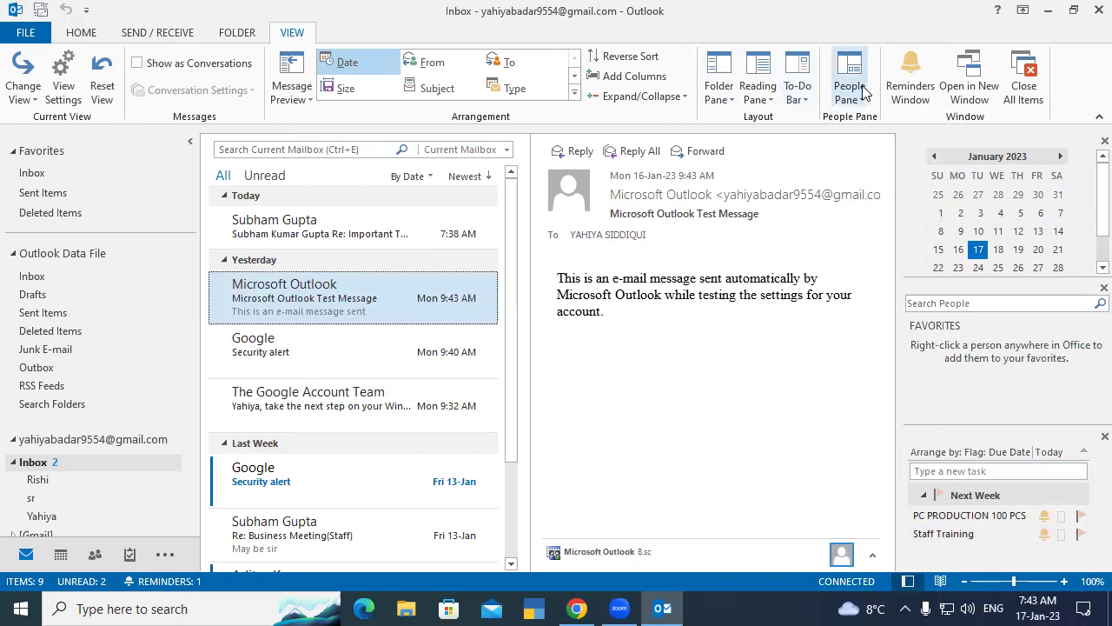
click(866, 103)
click(869, 157)
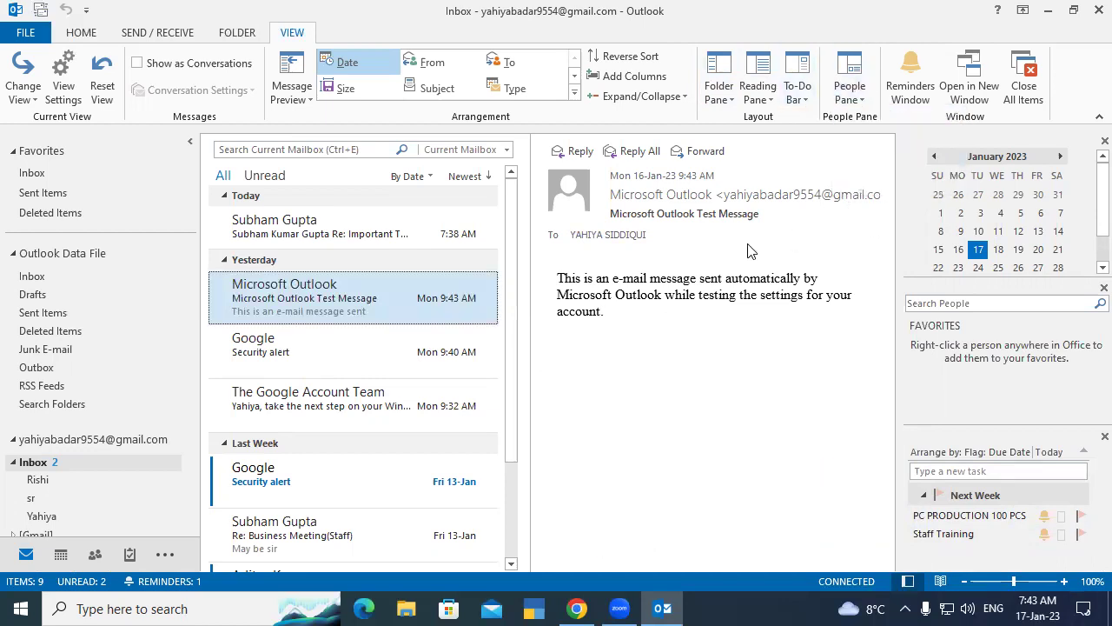
Set the People Pane to Normal and open the Reminders window
click(850, 95)
click(866, 121)
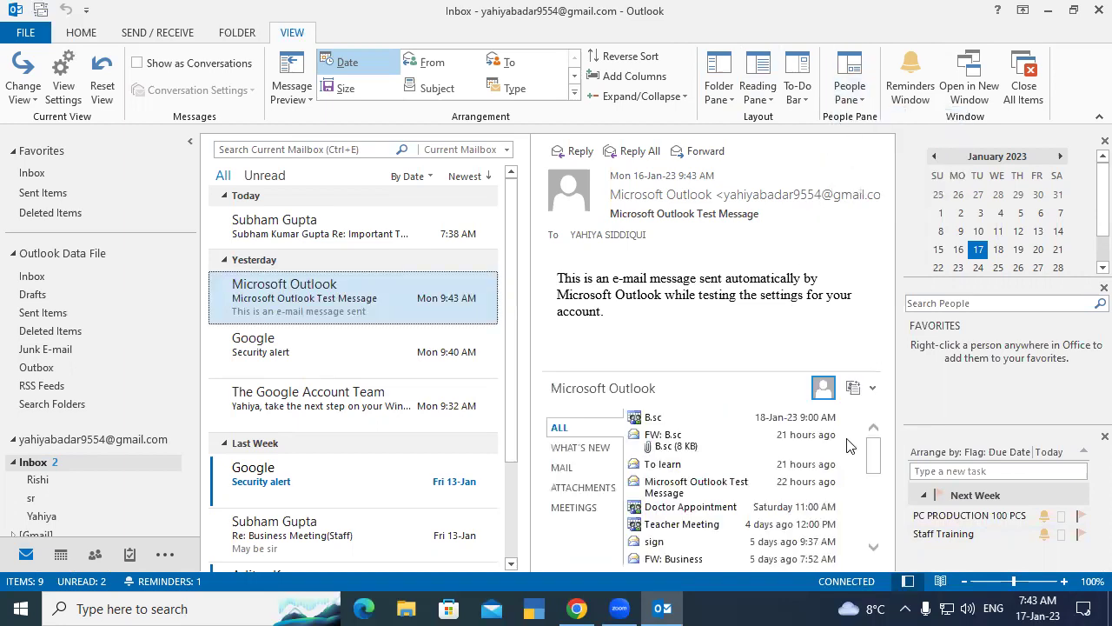
click(911, 83)
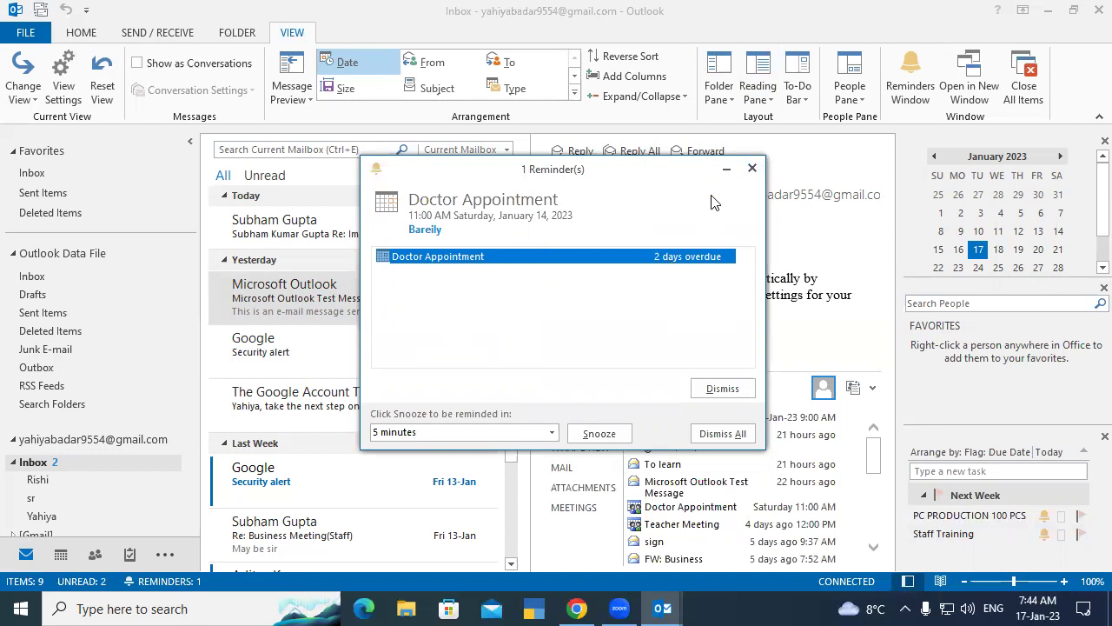
Close the Reminders window and try showing the inbox in a separate new window
click(752, 169)
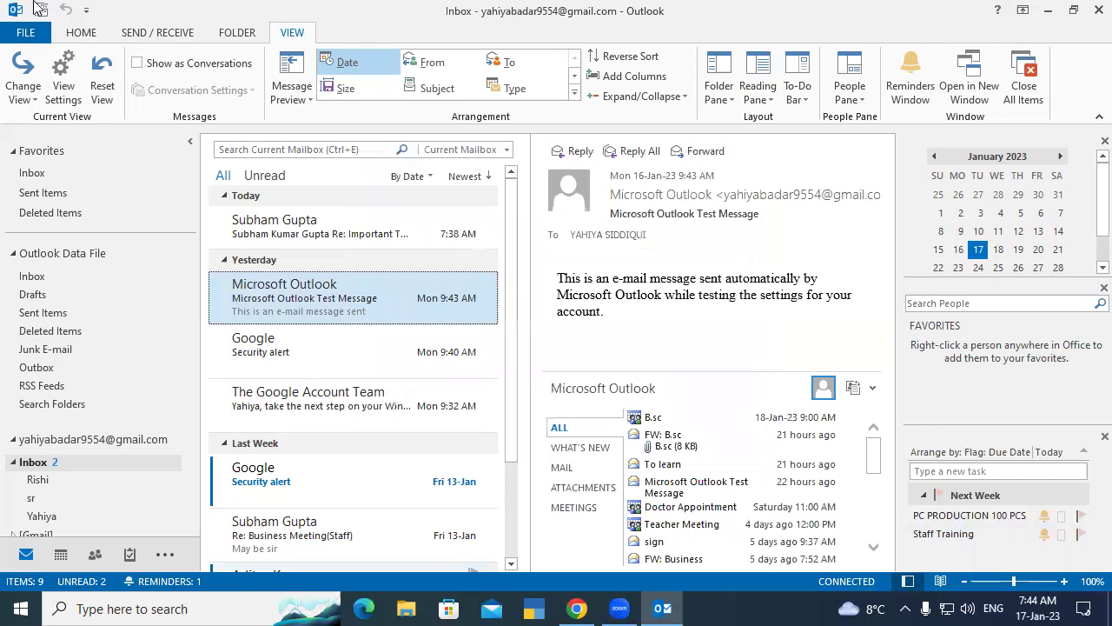
click(946, 68)
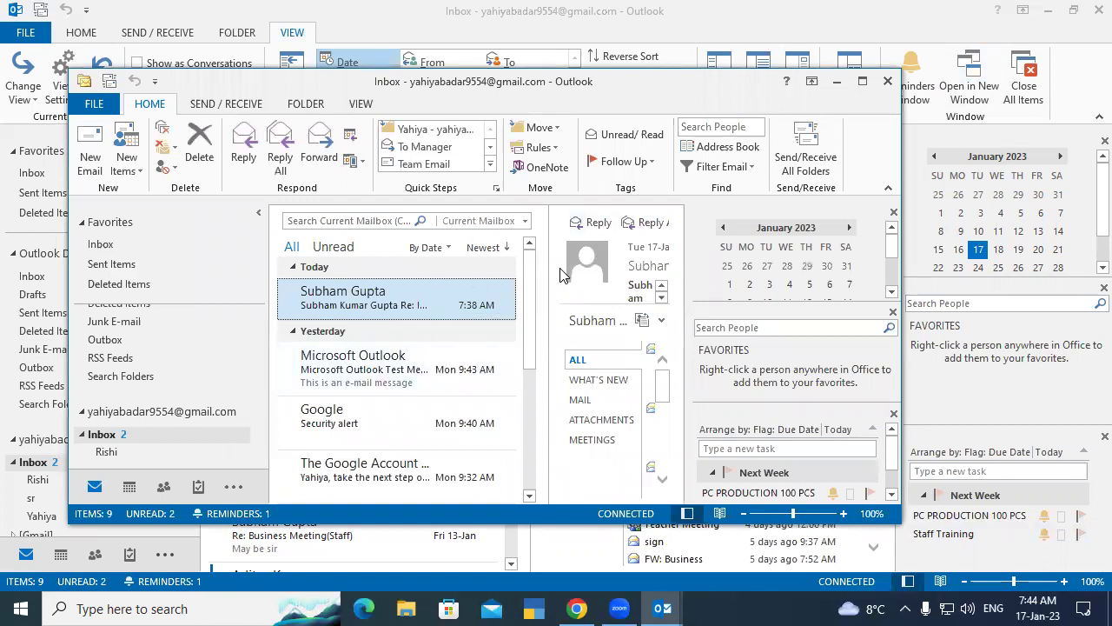
click(887, 81)
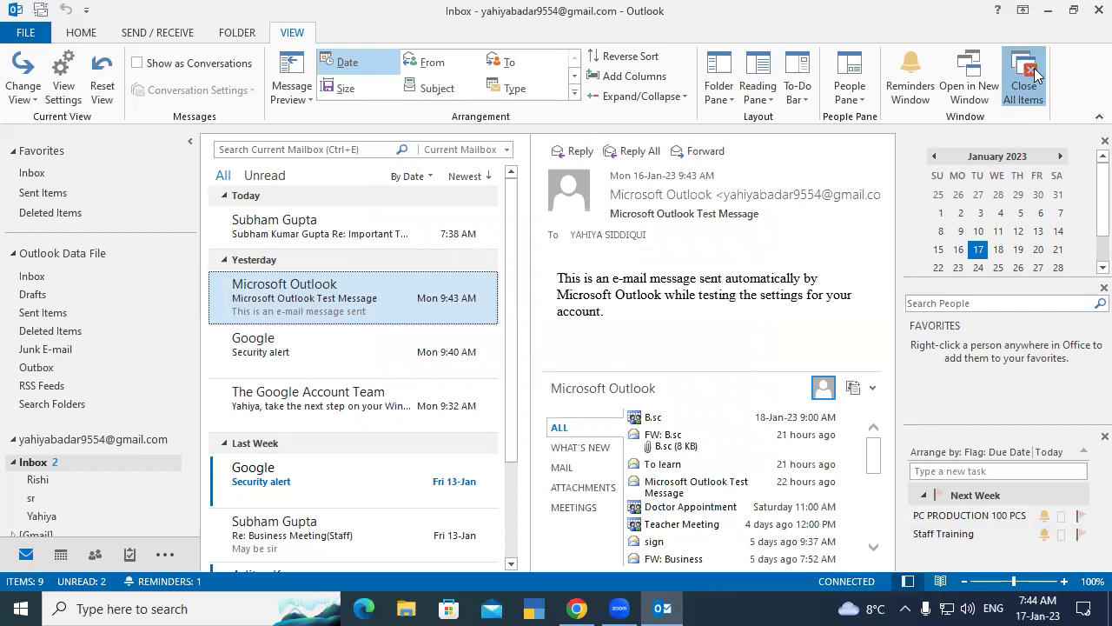
Remove the Calendar, People and Tasks sections from the To-Do Bar
click(1104, 141)
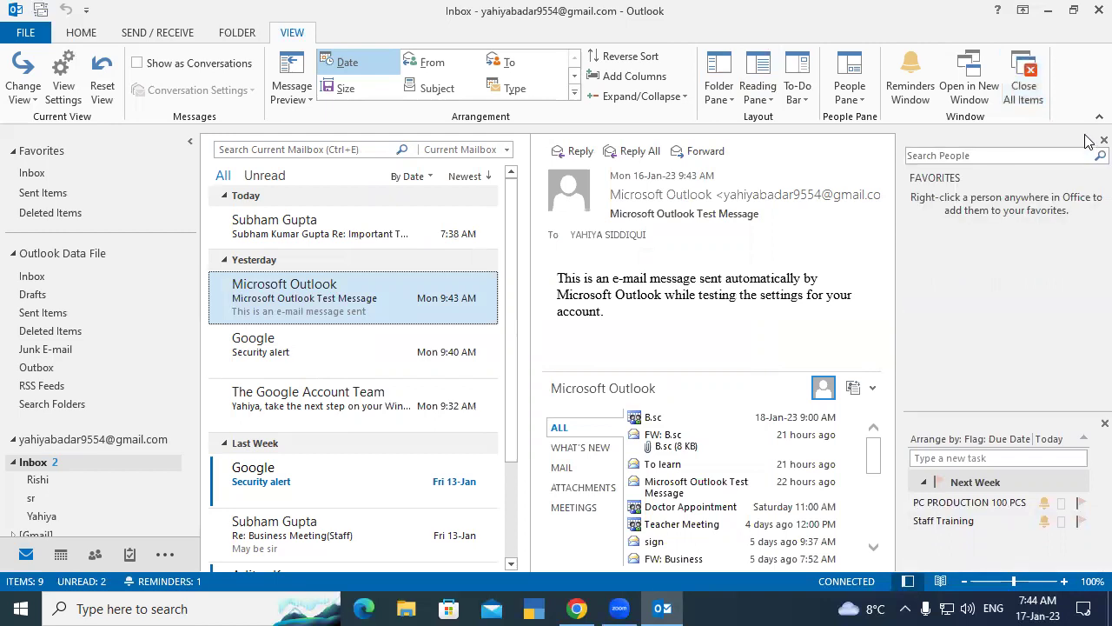
click(1090, 141)
click(1104, 141)
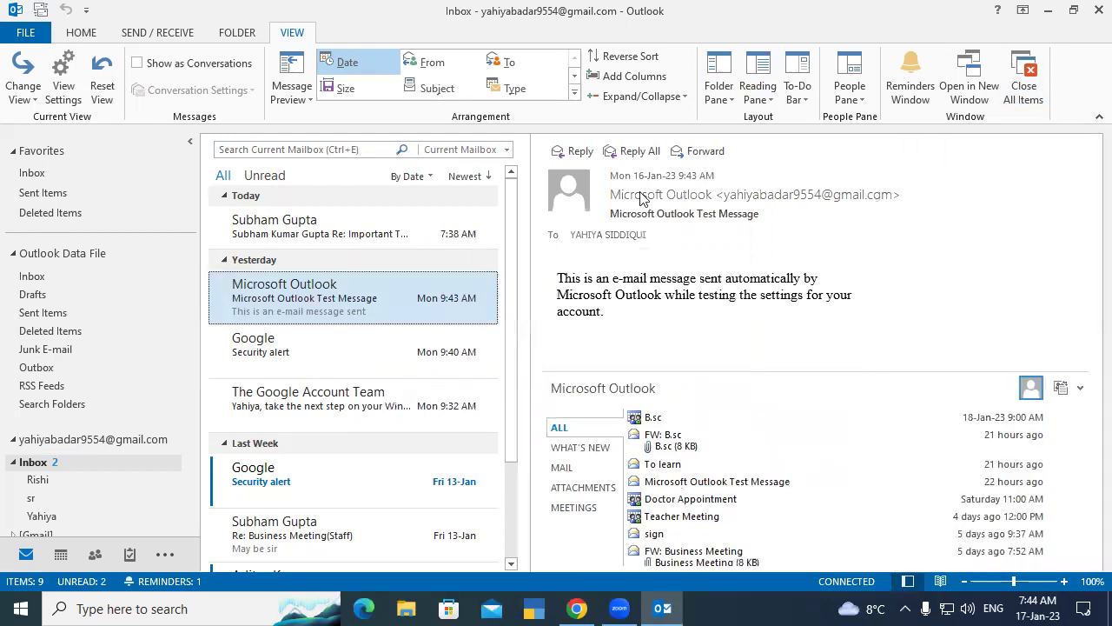
Switch the Folder Pane to its Minimized layout
click(720, 87)
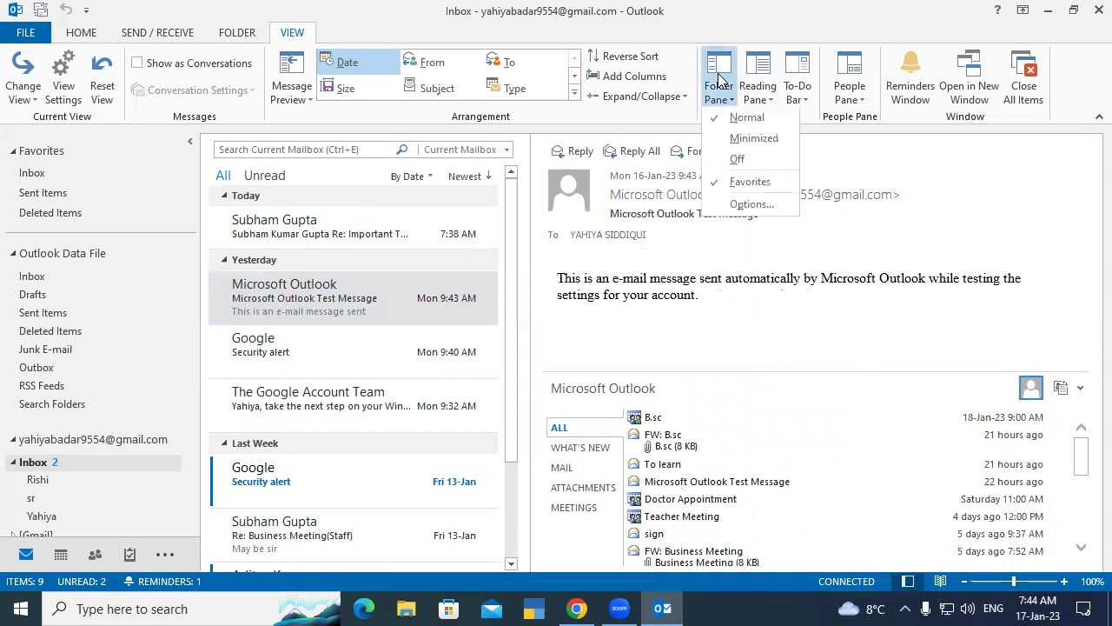
click(719, 115)
click(719, 97)
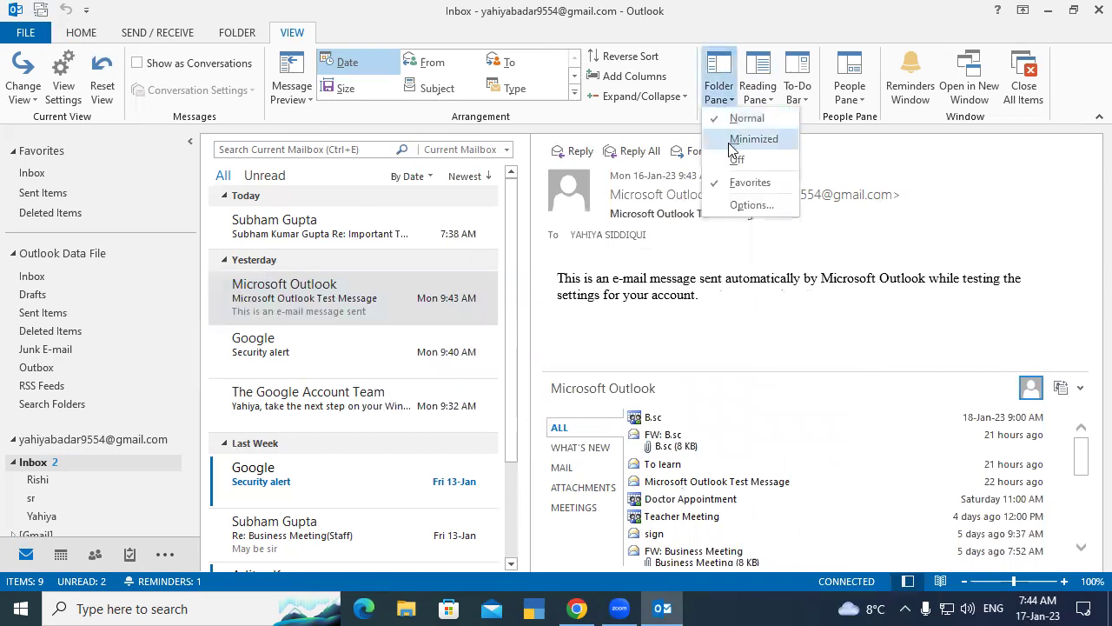
click(734, 142)
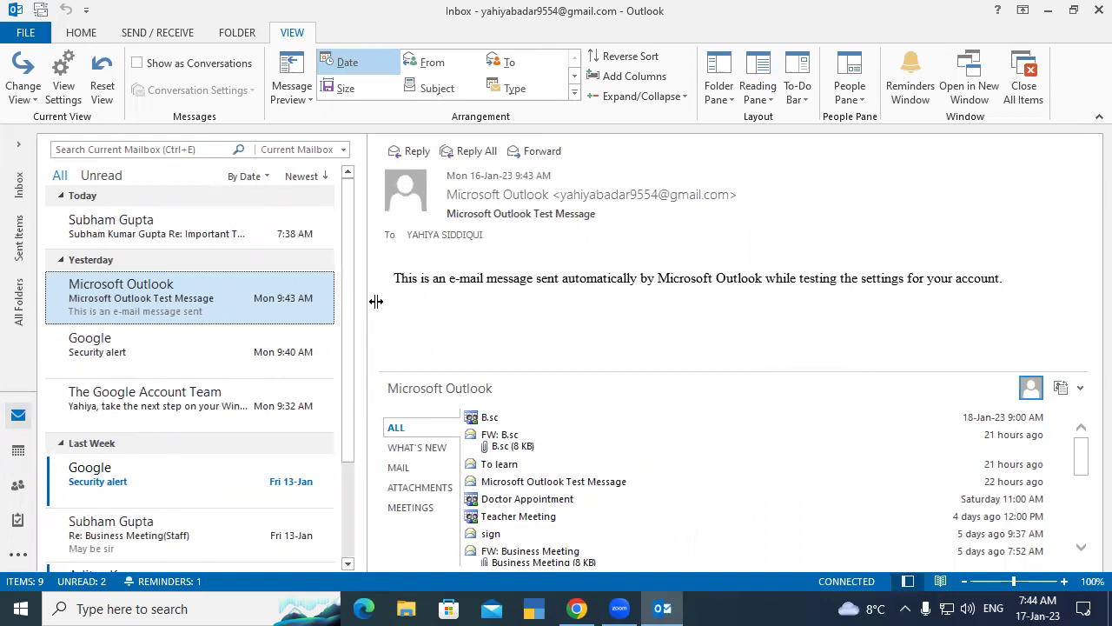
Look over the item types available for creating new items, such as Appointment, Meeting, Contact and Task
click(86, 33)
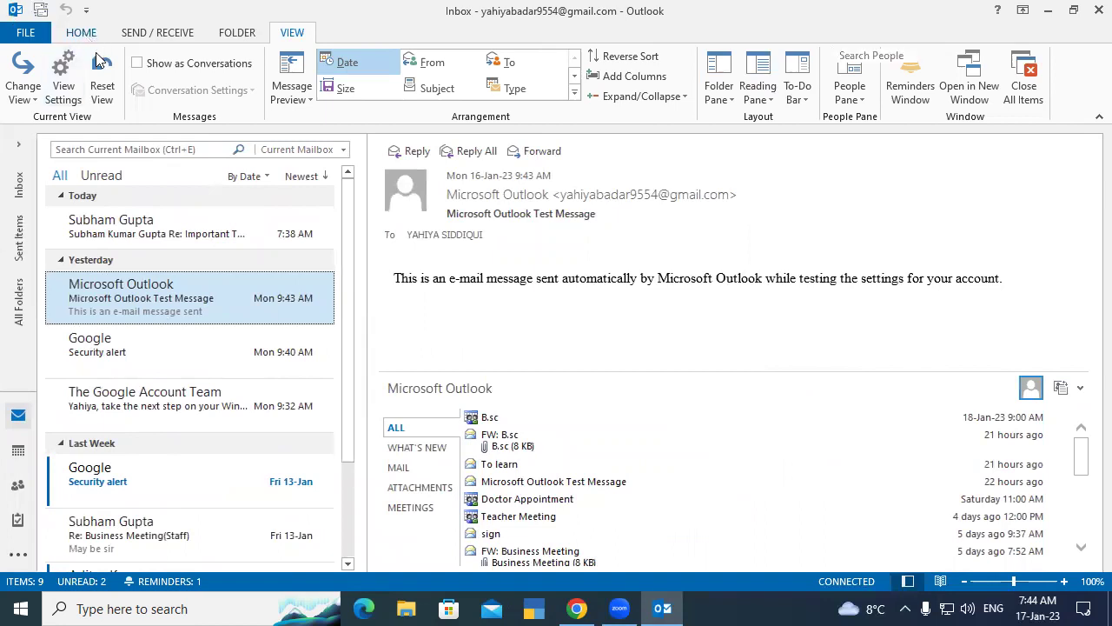
click(66, 102)
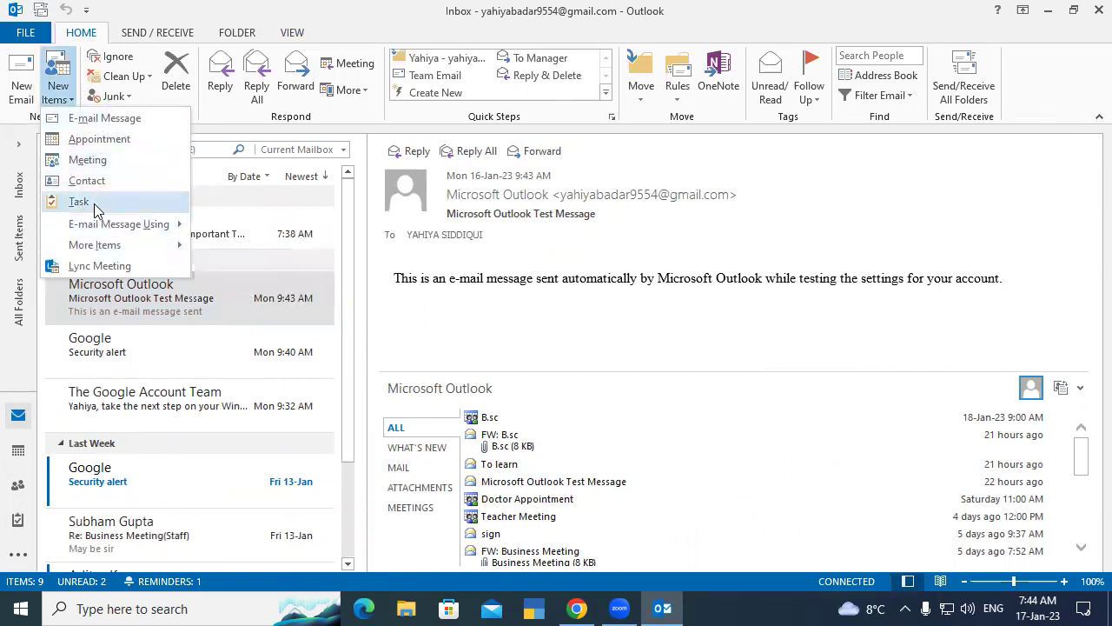
mouse_move(137, 233)
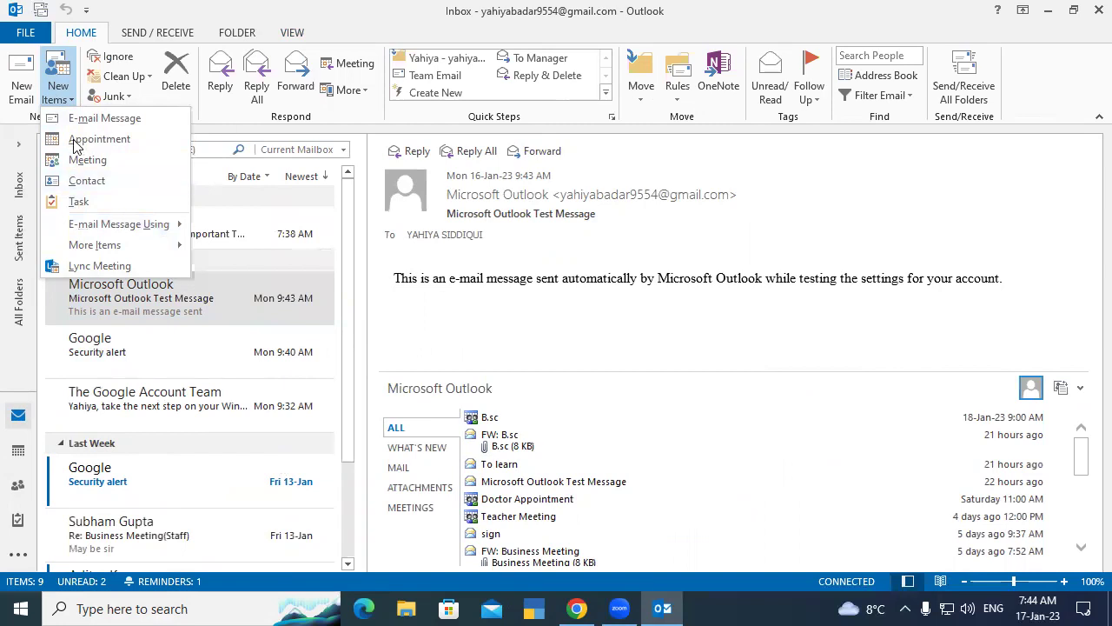
click(296, 34)
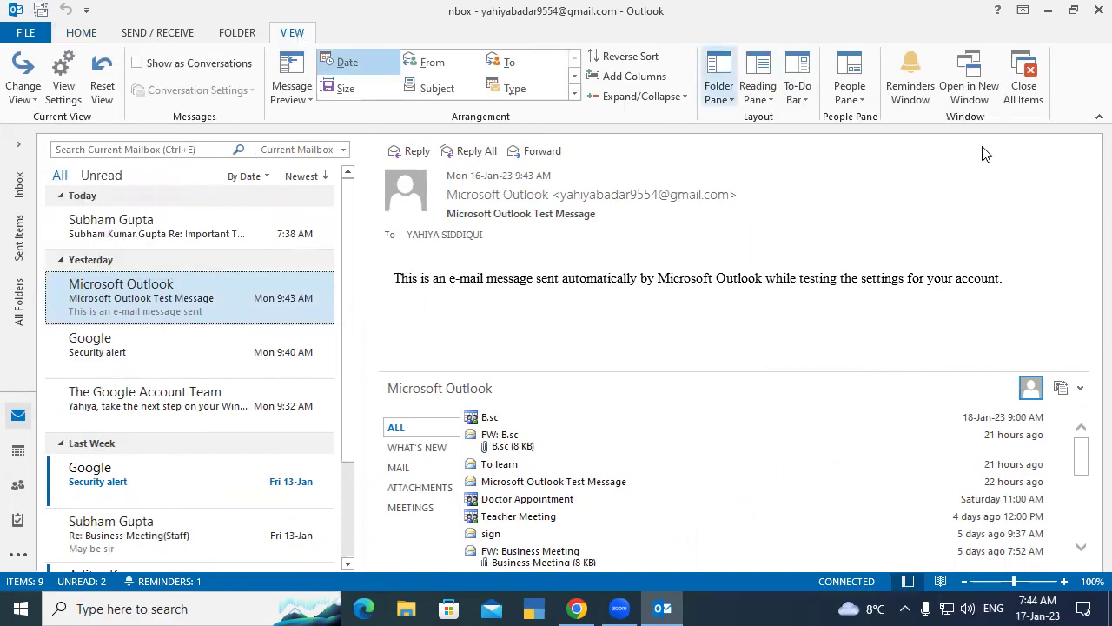
Set the Folder Pane back to Normal
click(804, 99)
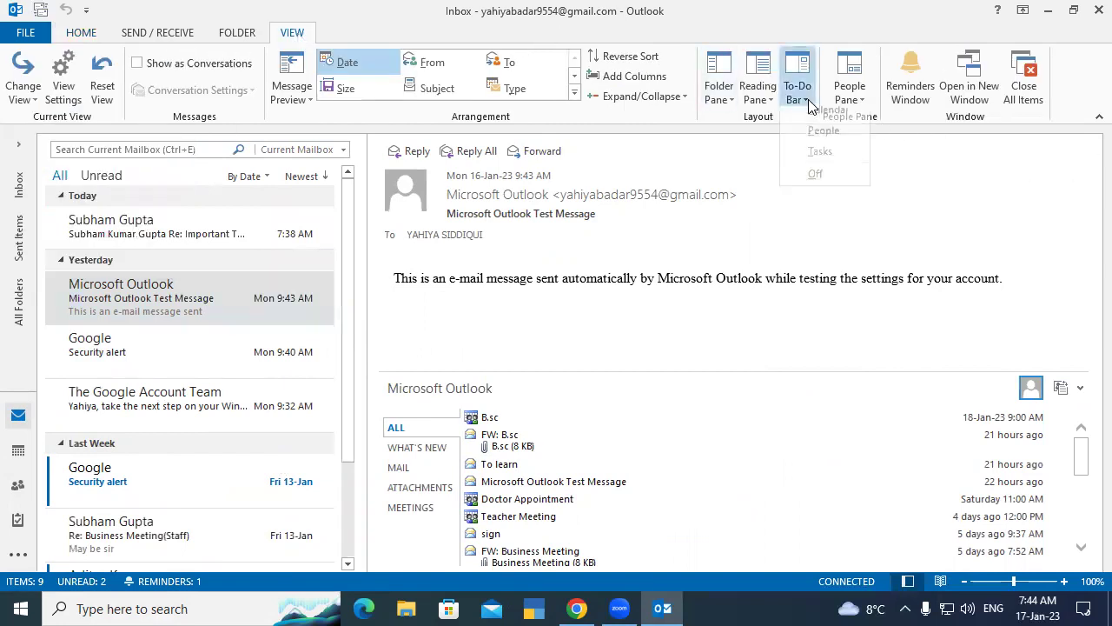
click(721, 95)
click(746, 119)
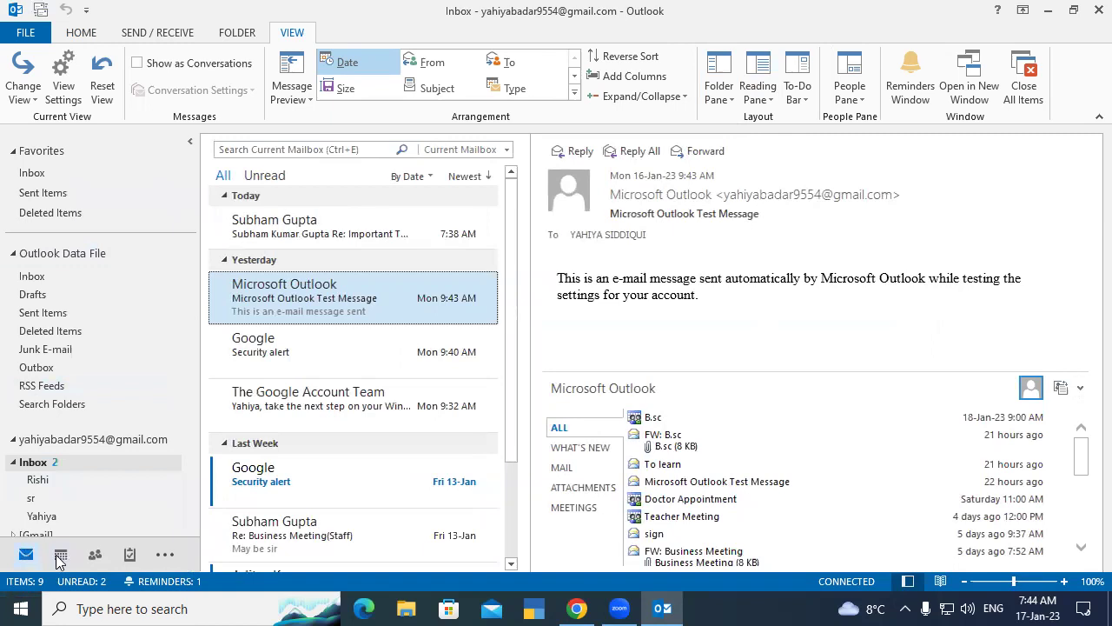
Peek at People and Tasks from the navigation bar, and set the maximum number of visible navigation items to 6
mouse_move(68, 558)
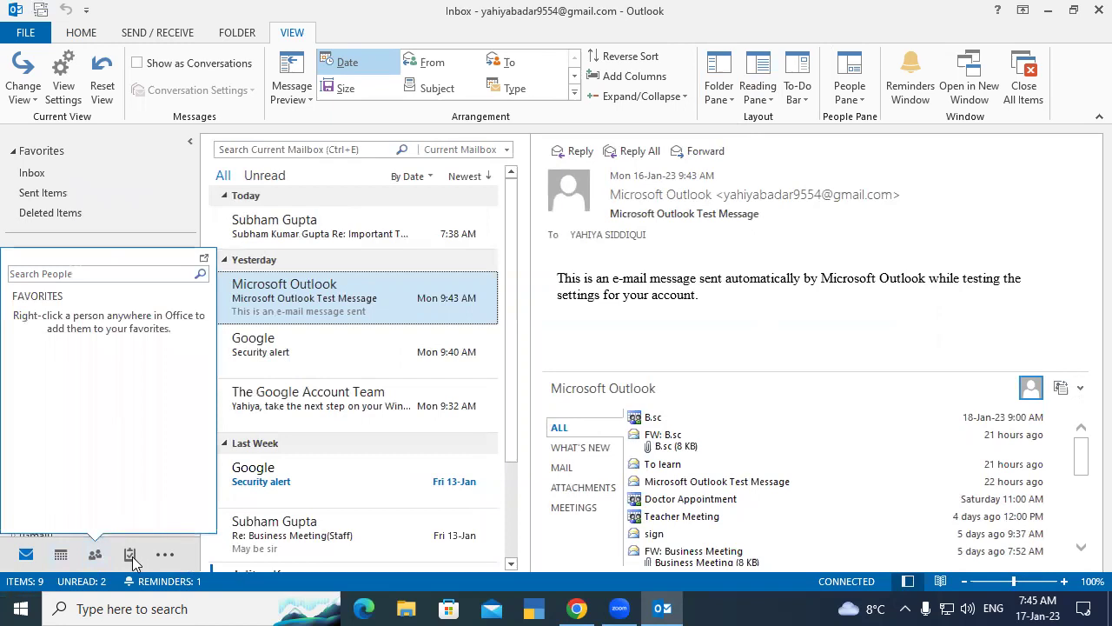
mouse_move(130, 559)
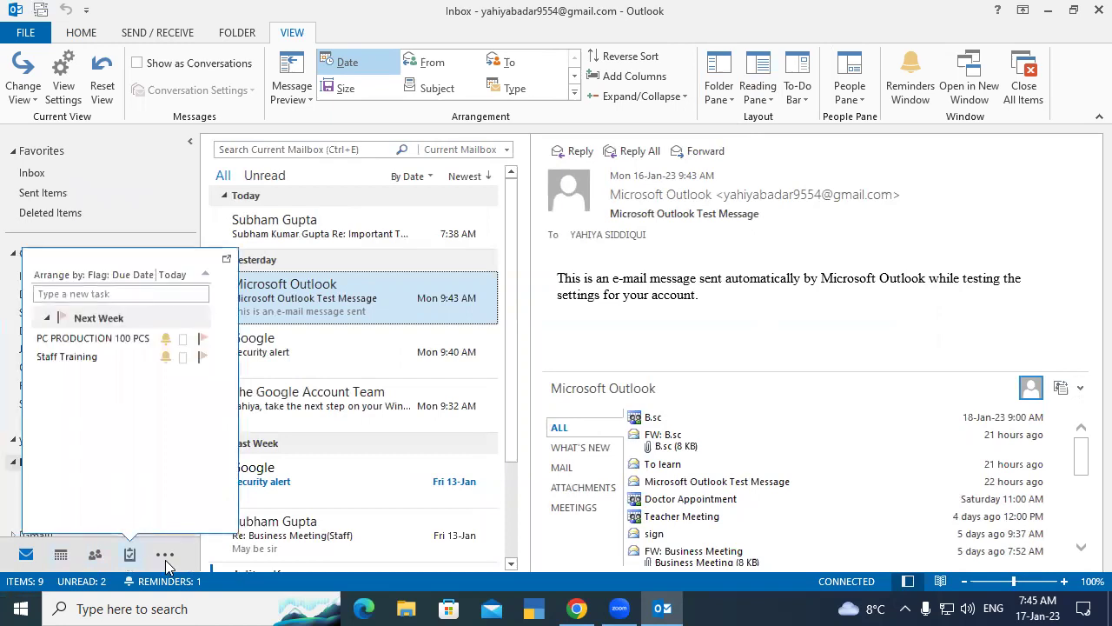
click(165, 555)
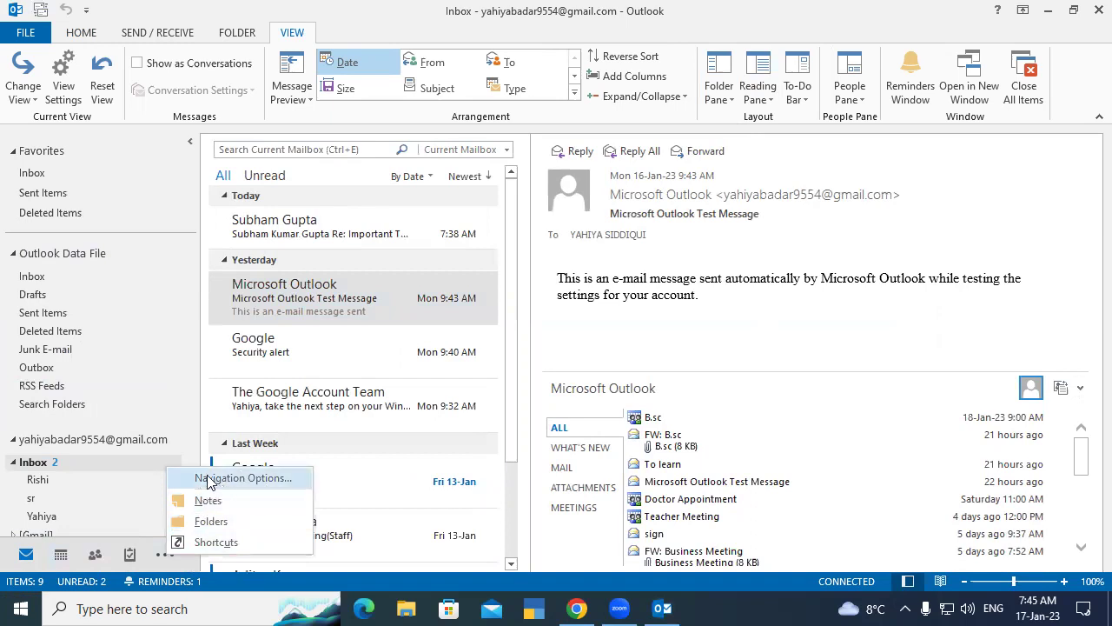
click(249, 476)
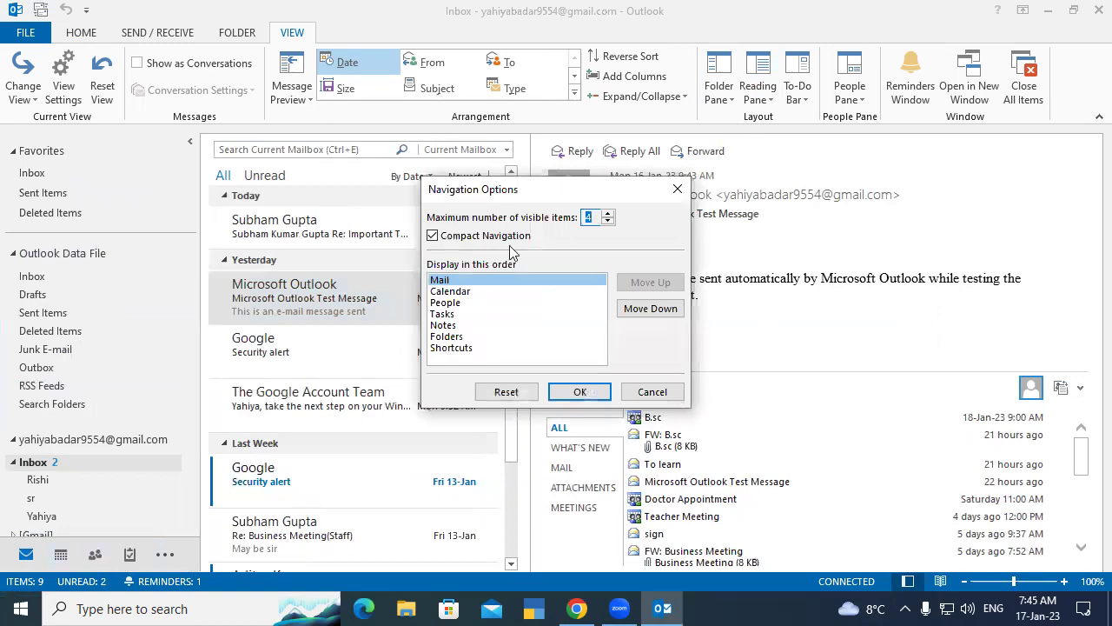
drag(500, 193, 705, 81)
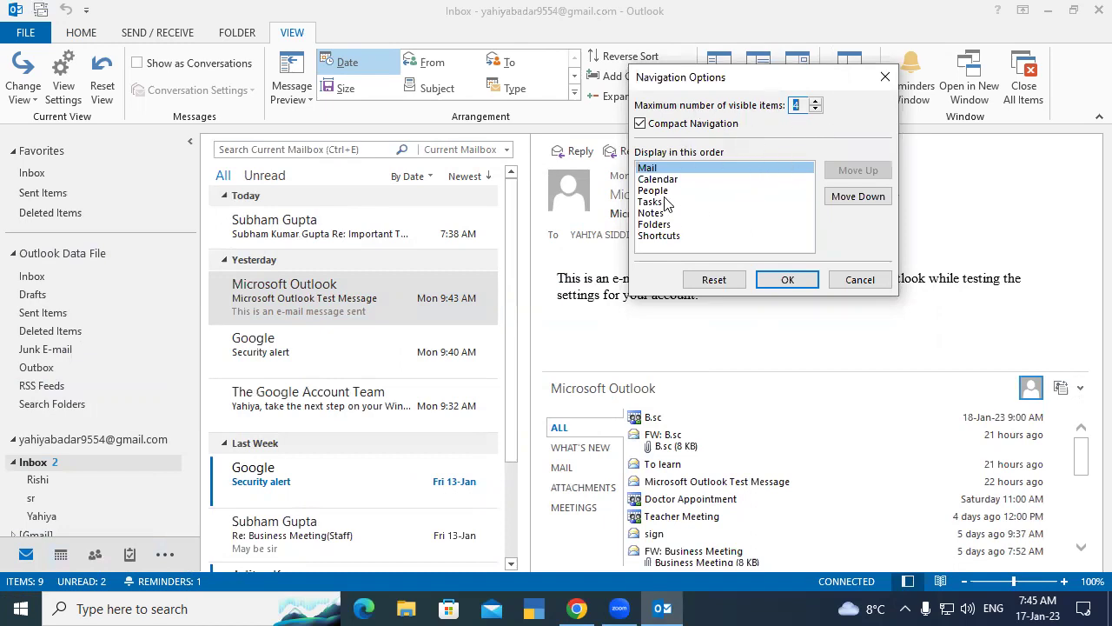
click(669, 181)
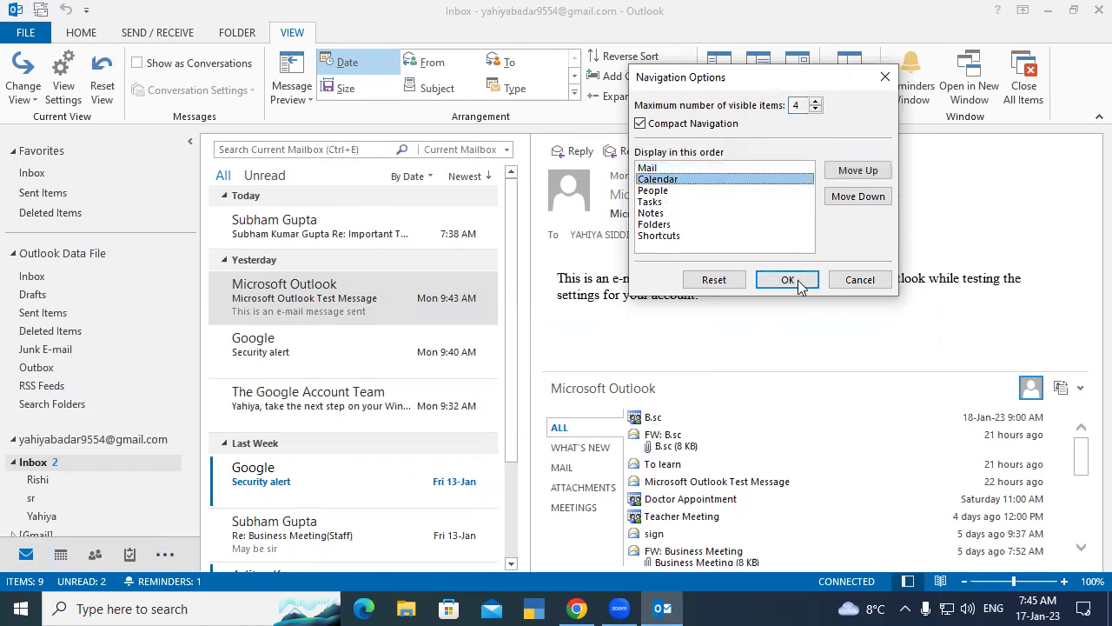
key(Up)
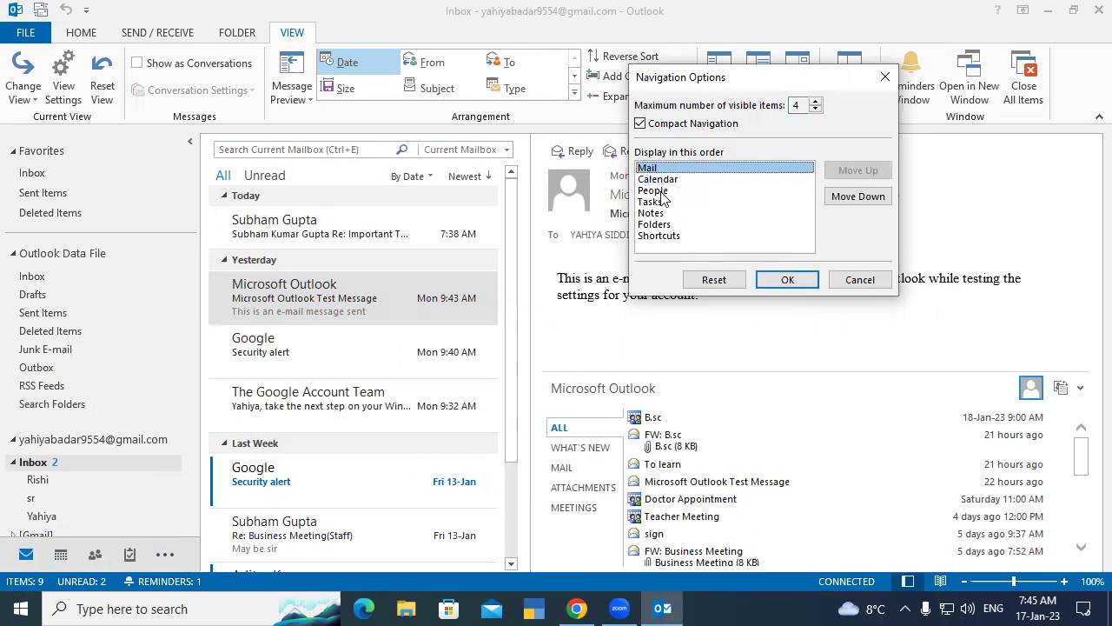
key(Down)
key(Down)
key(Down)
key(Down)
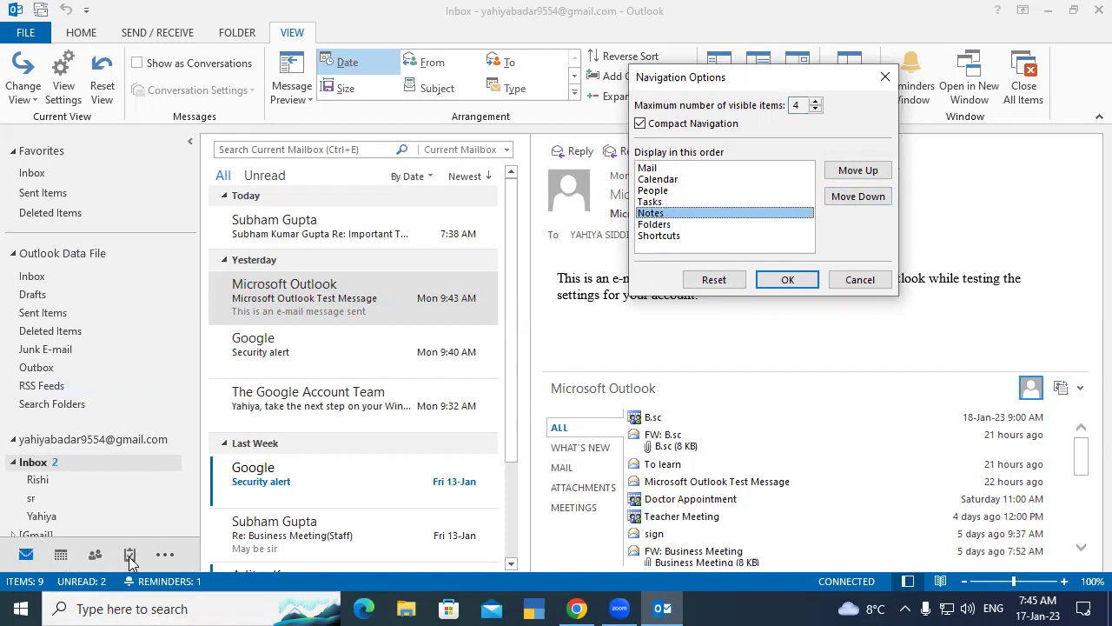
click(816, 102)
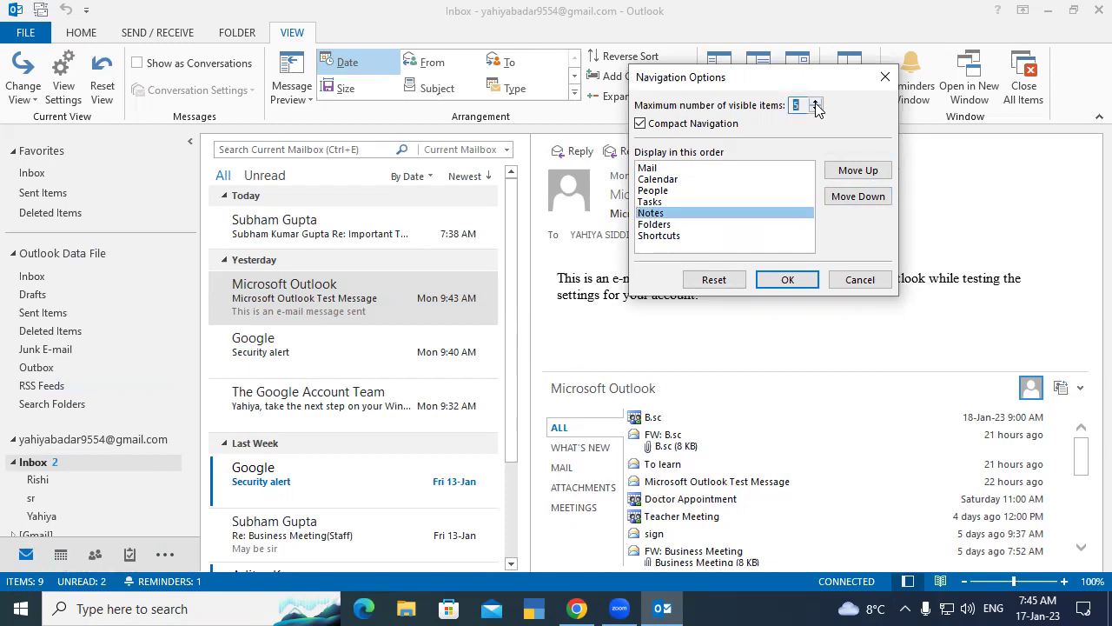
click(787, 279)
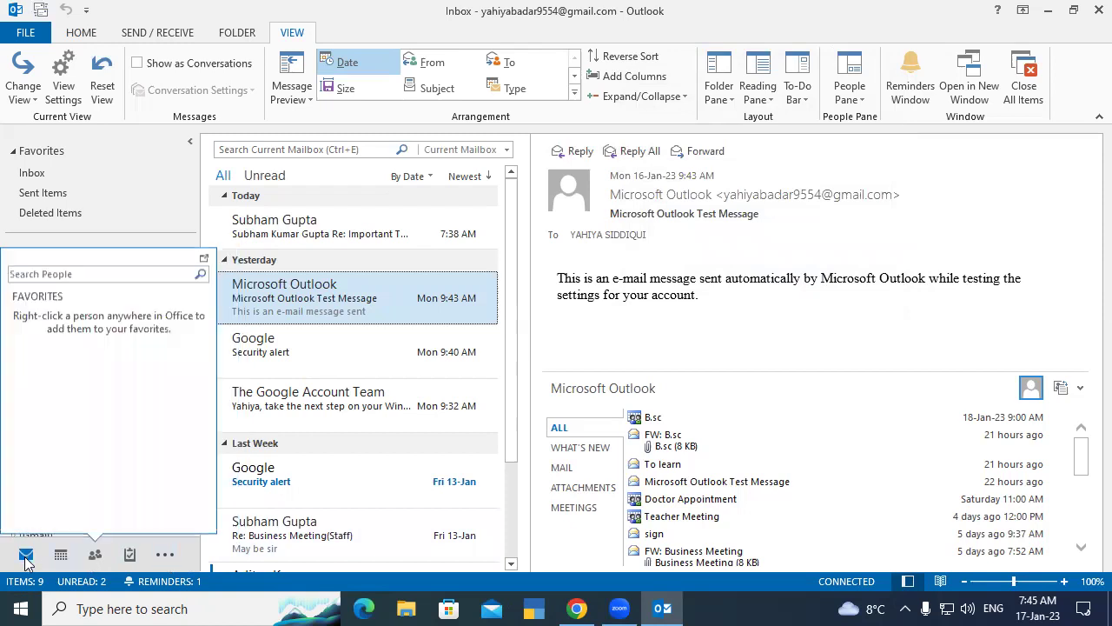
Check the Navigation Options again with Tasks selected in the display order, and accept them
click(165, 556)
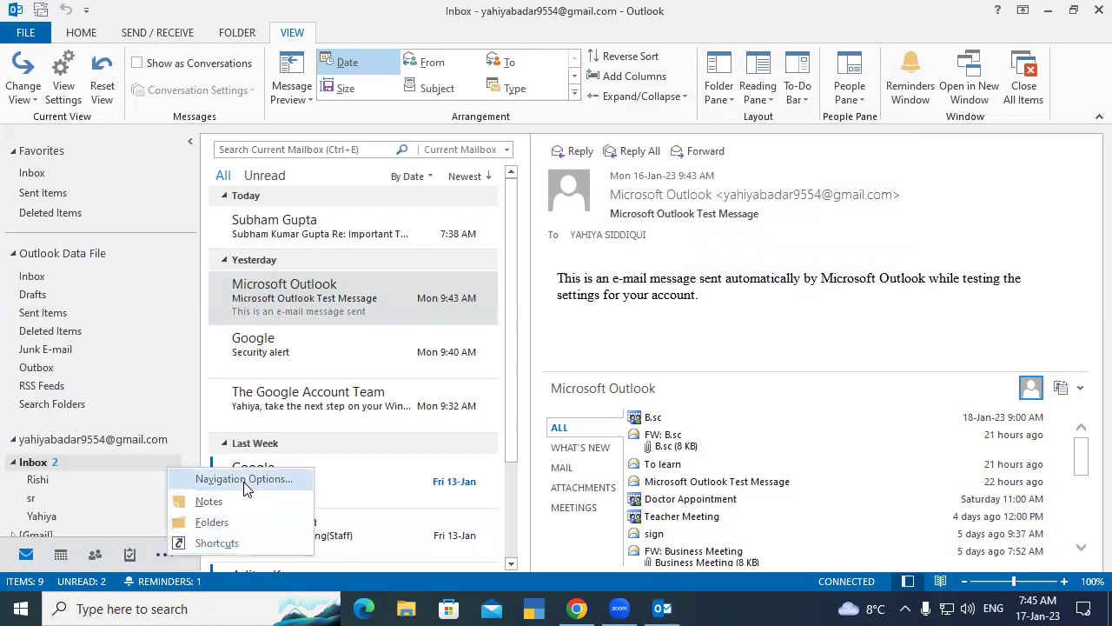
click(244, 480)
drag(495, 190, 702, 107)
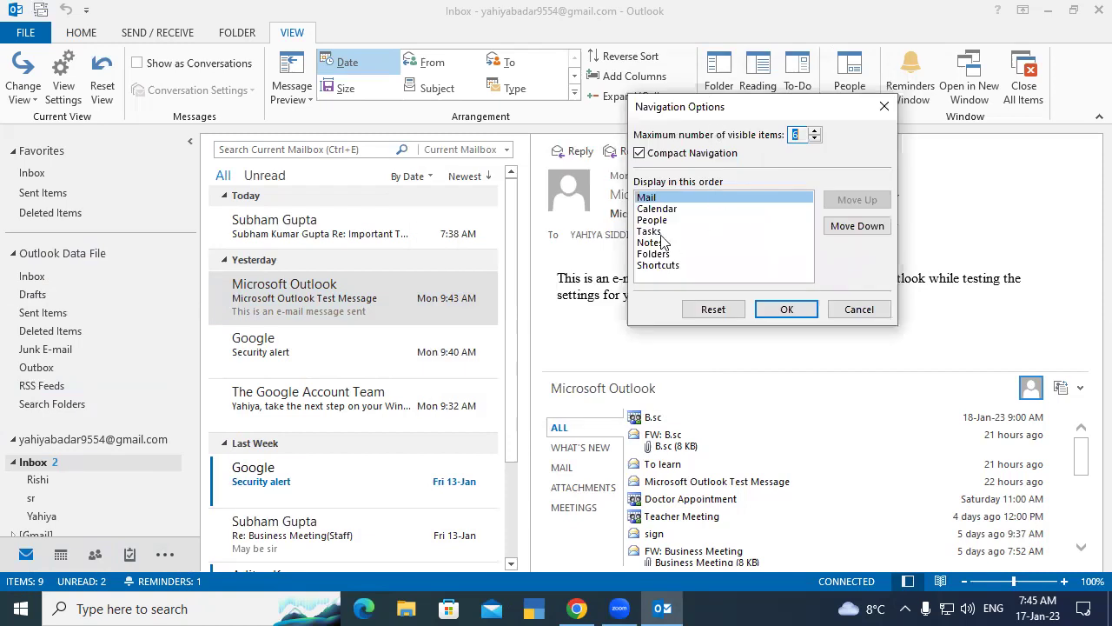
click(665, 231)
click(786, 310)
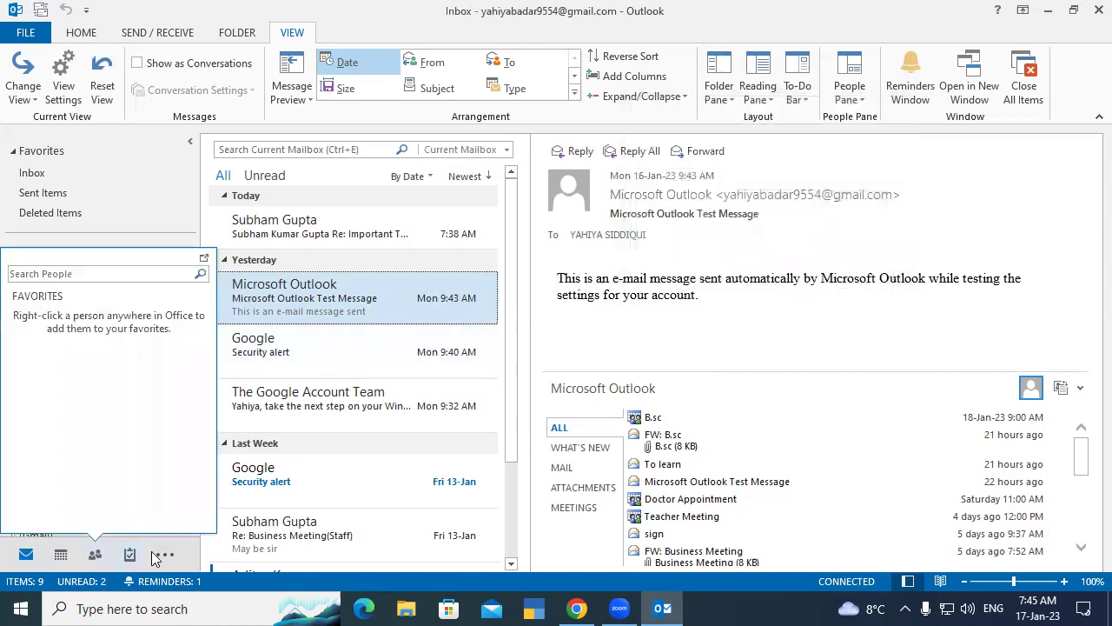
Set the maximum number of visible navigation items to 4 and move Mail below Calendar in the display order
click(165, 555)
click(249, 475)
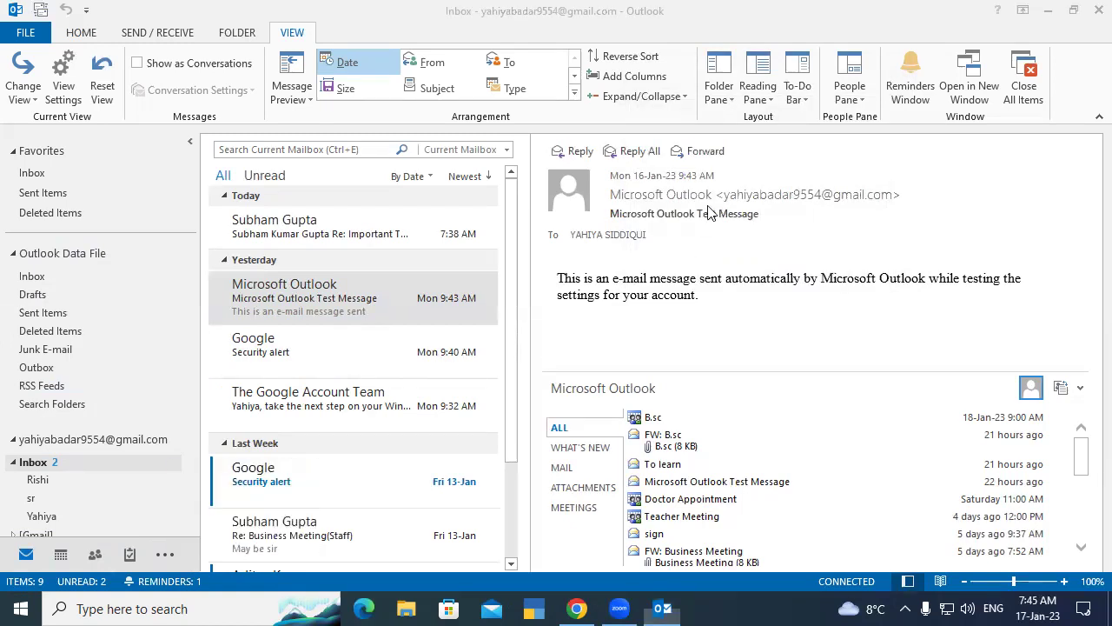
drag(573, 201, 903, 98)
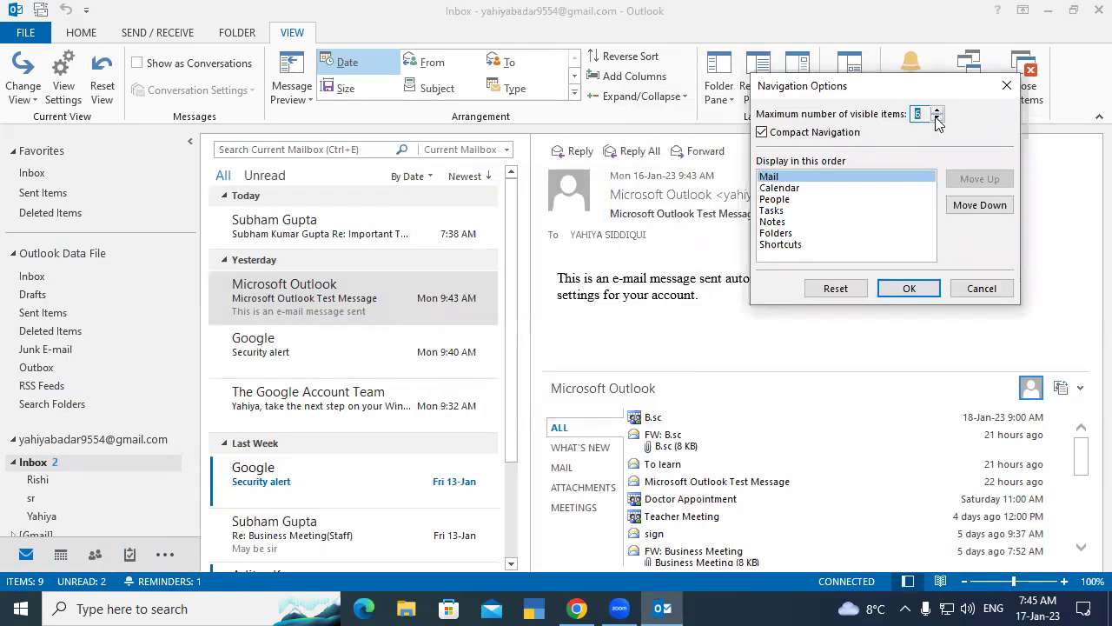
click(956, 208)
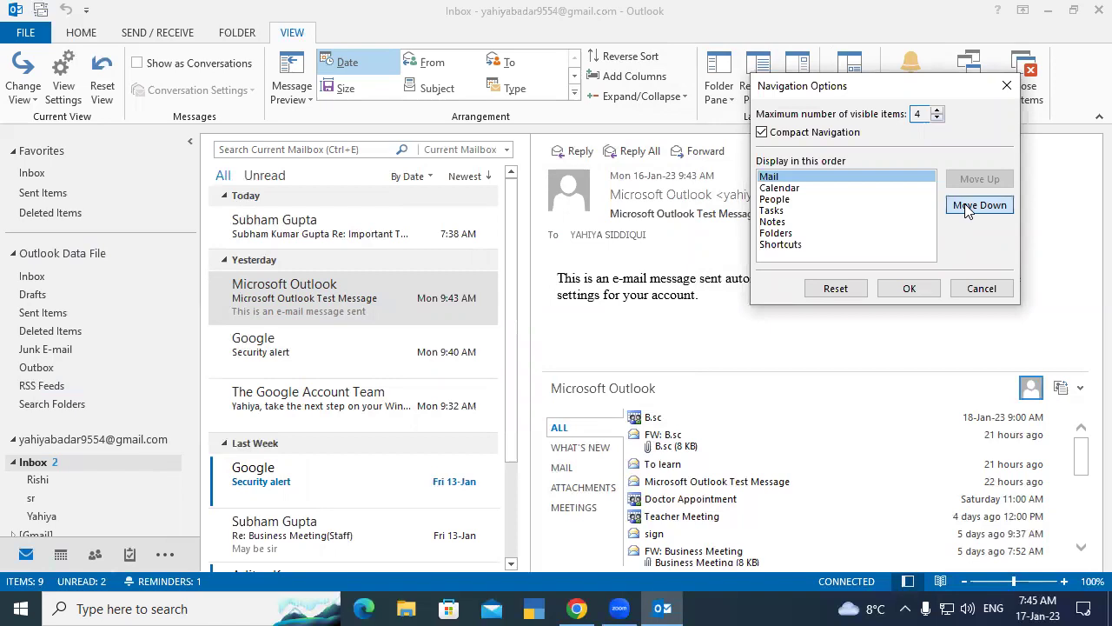
click(975, 177)
click(979, 207)
click(976, 179)
click(981, 207)
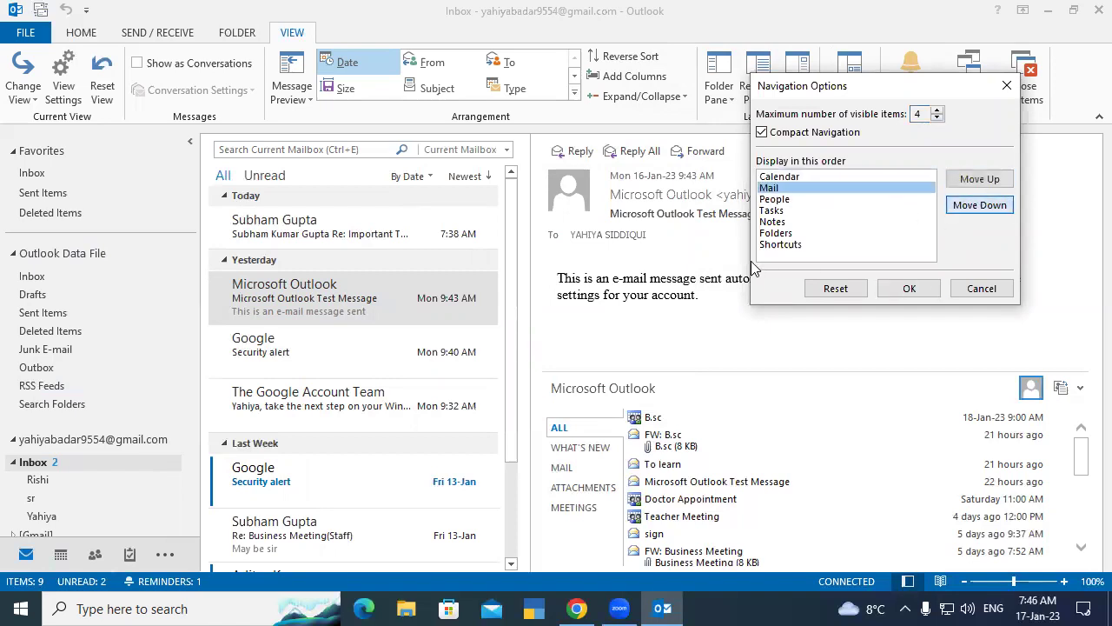
click(912, 288)
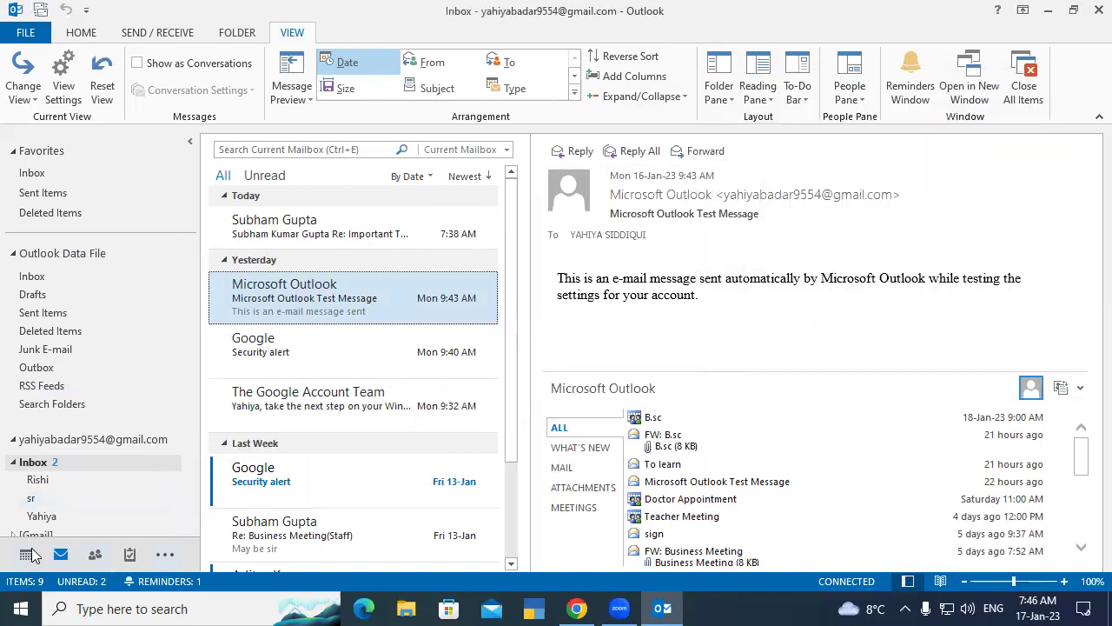
Move Tasks above Calendar to the first place in the navigation bar's display order
click(165, 550)
click(248, 473)
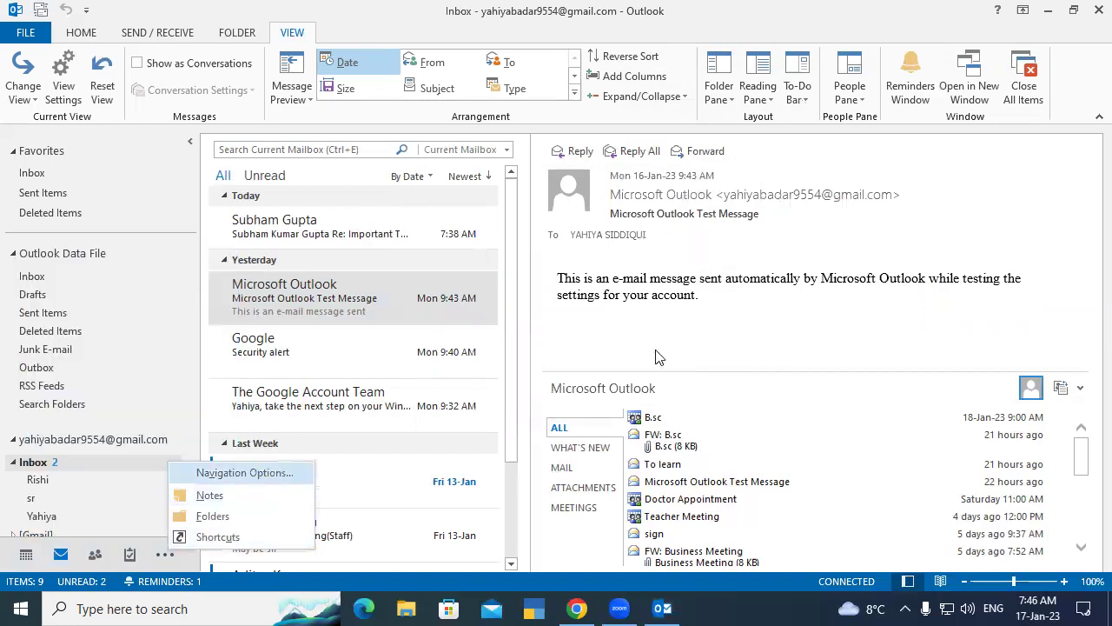
drag(532, 189, 820, 69)
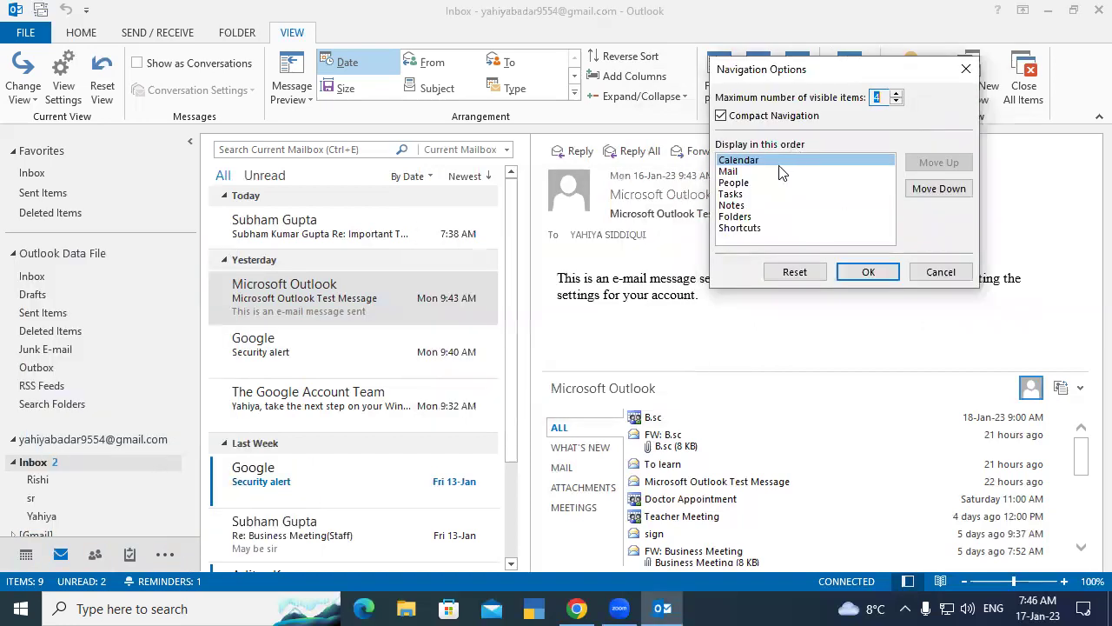
click(738, 195)
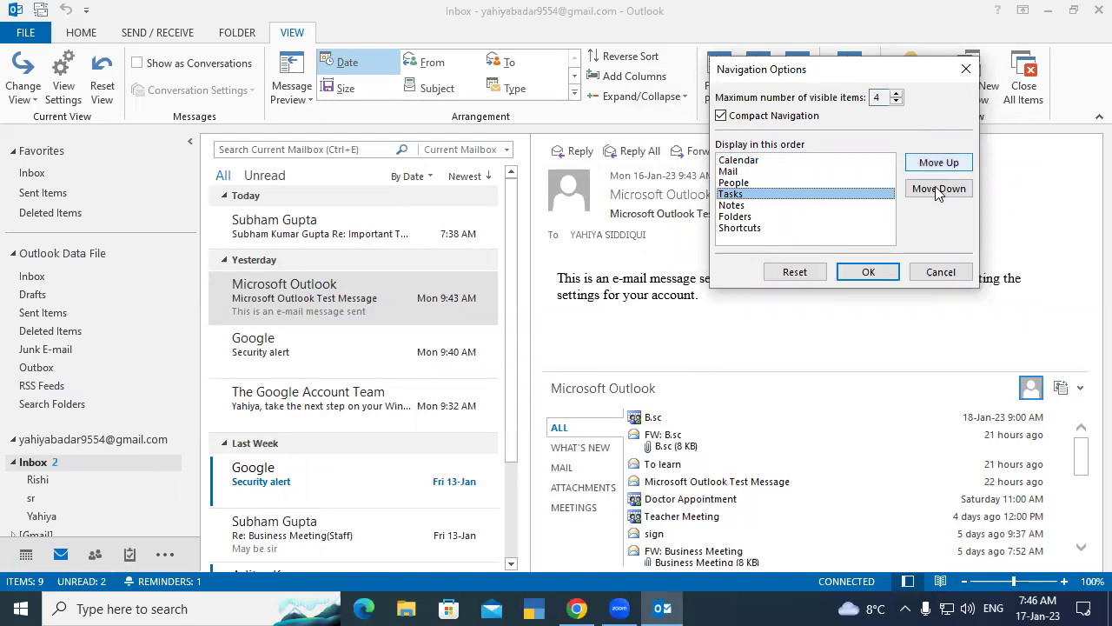
click(938, 165)
click(937, 165)
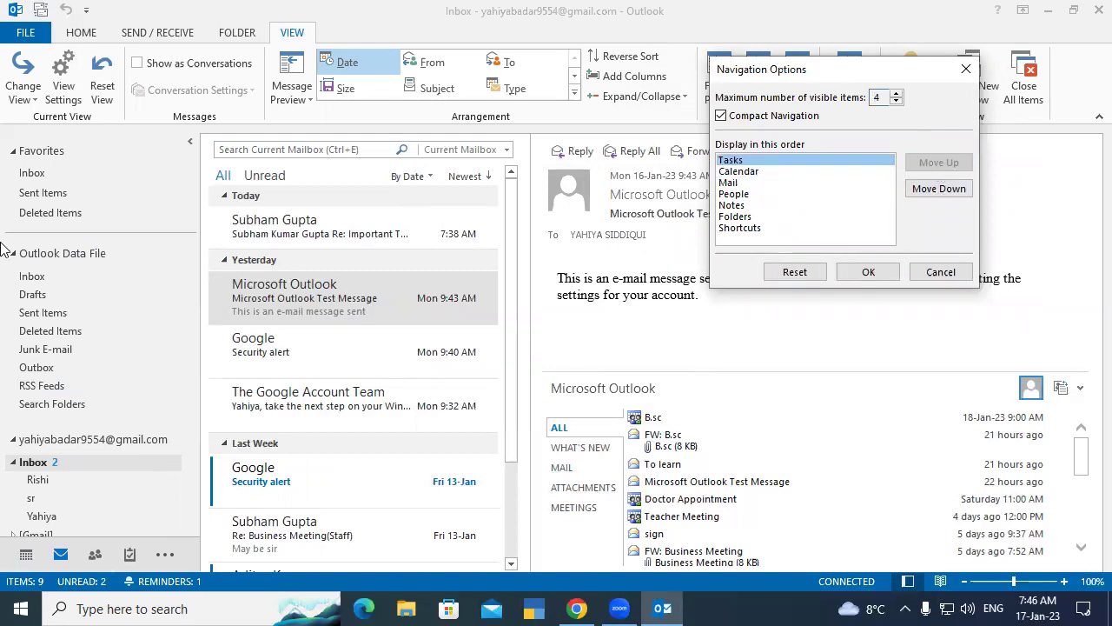
click(868, 272)
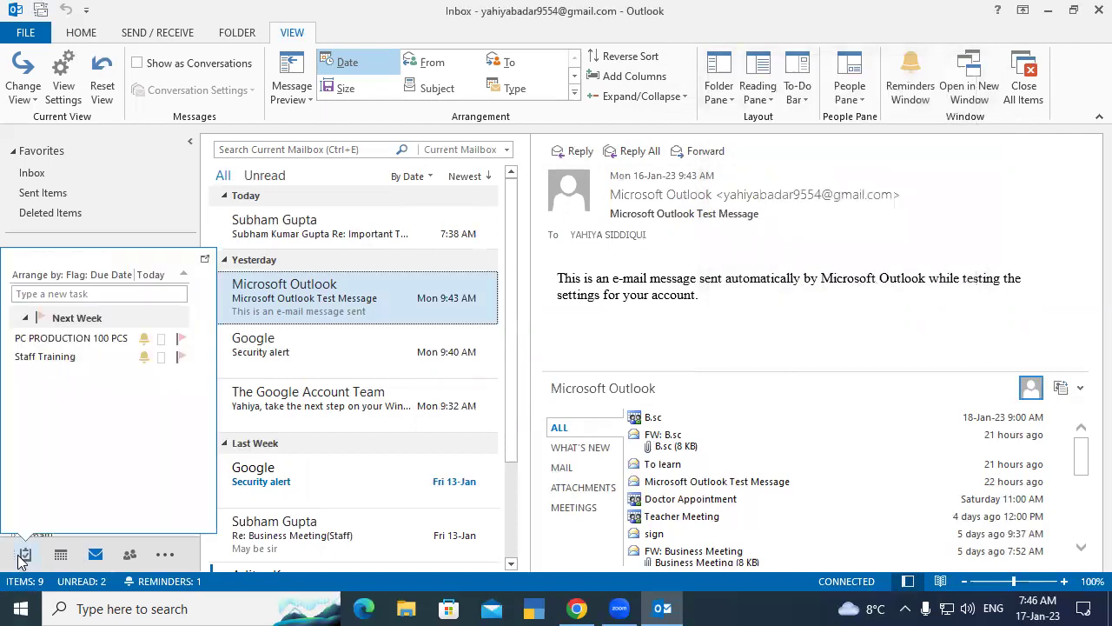
Set the maximum number of visible navigation items to 6
click(160, 563)
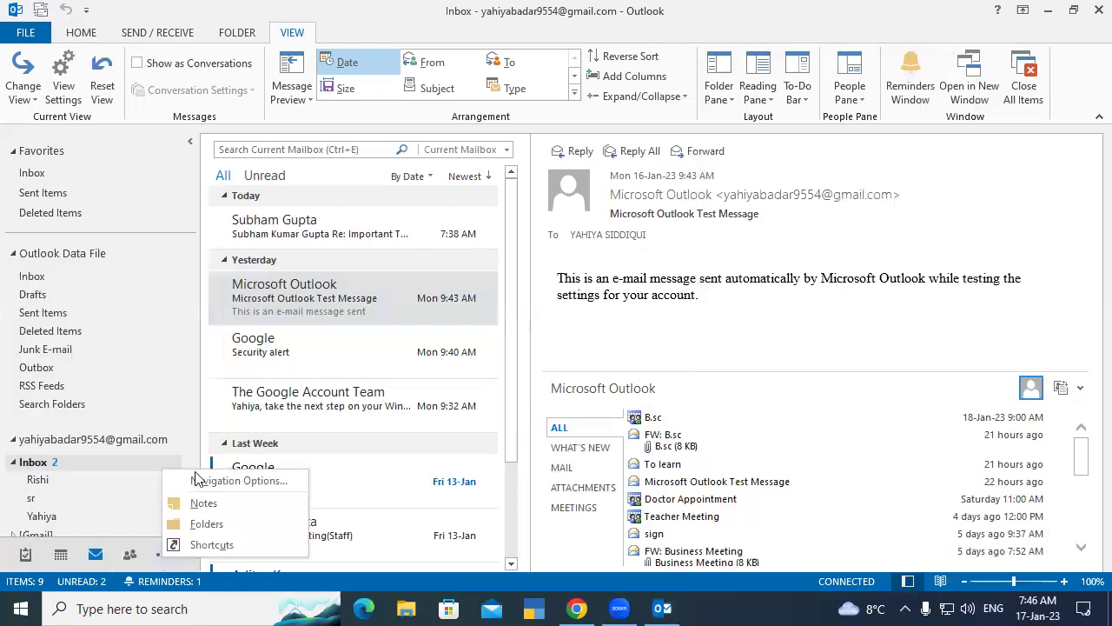
click(255, 481)
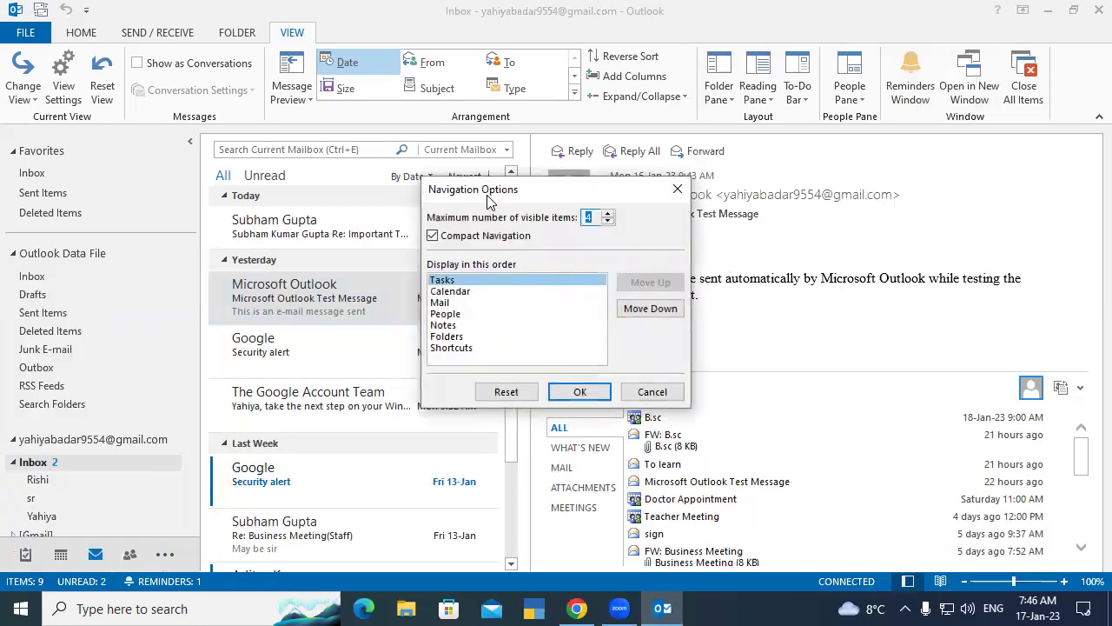
drag(484, 188, 776, 70)
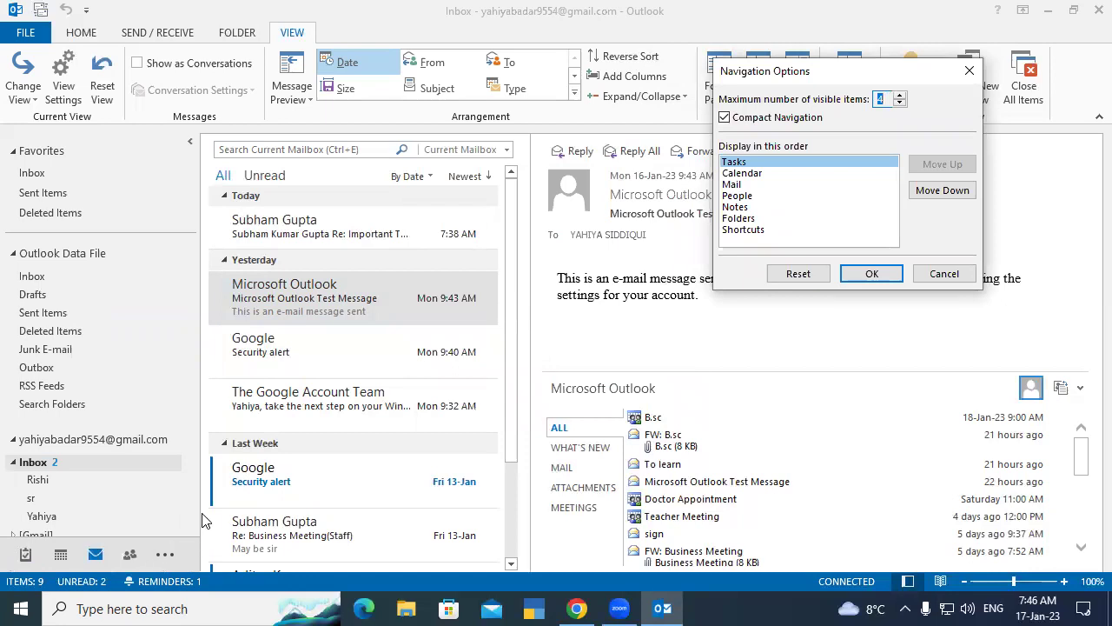
click(901, 96)
click(869, 274)
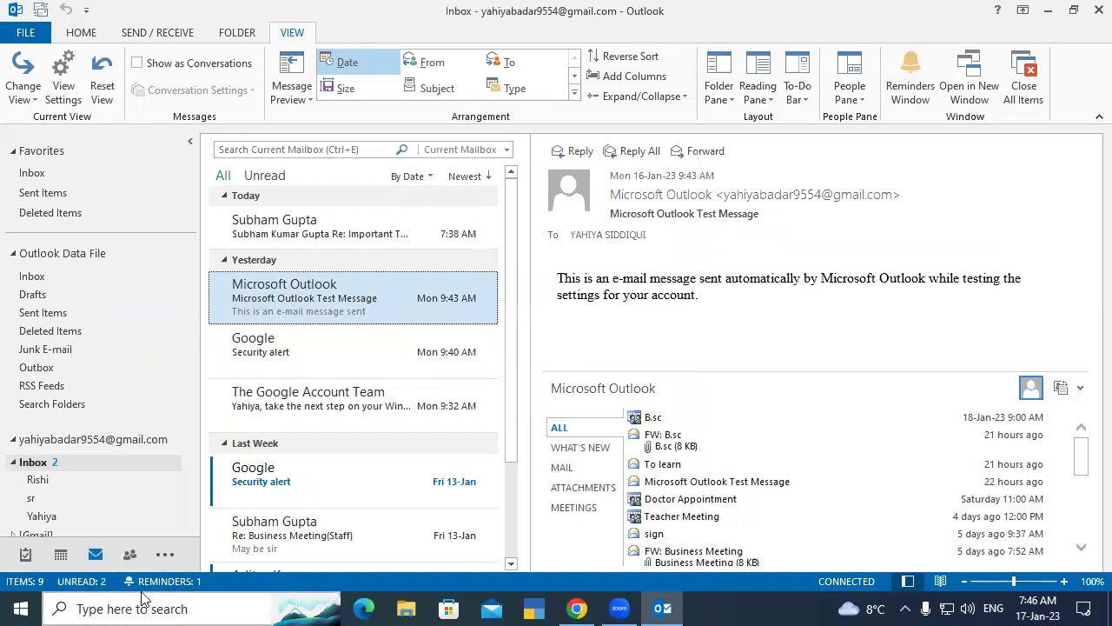
Review the People, Folders and Mail entries in the Navigation Options display order, and accept the options
click(165, 554)
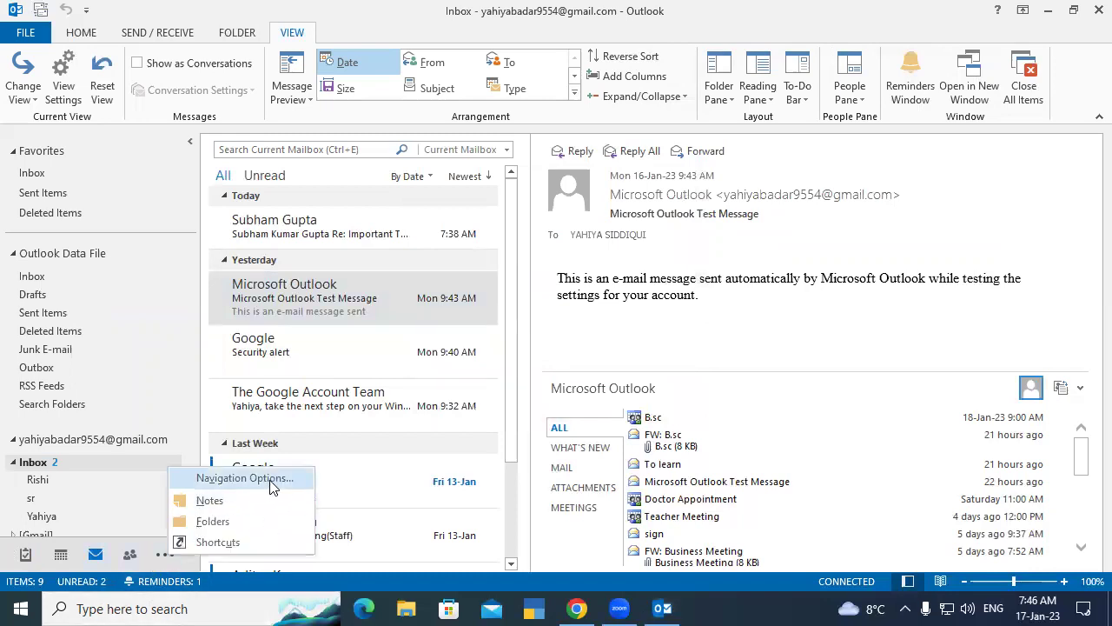
click(269, 487)
drag(509, 190, 761, 70)
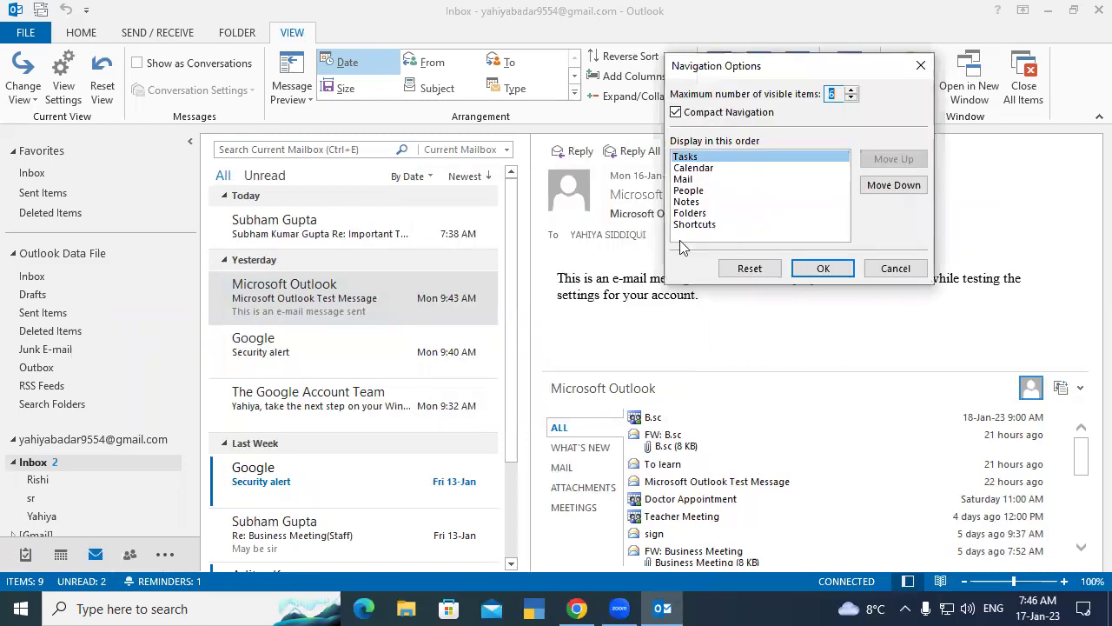
click(700, 190)
click(706, 213)
click(691, 191)
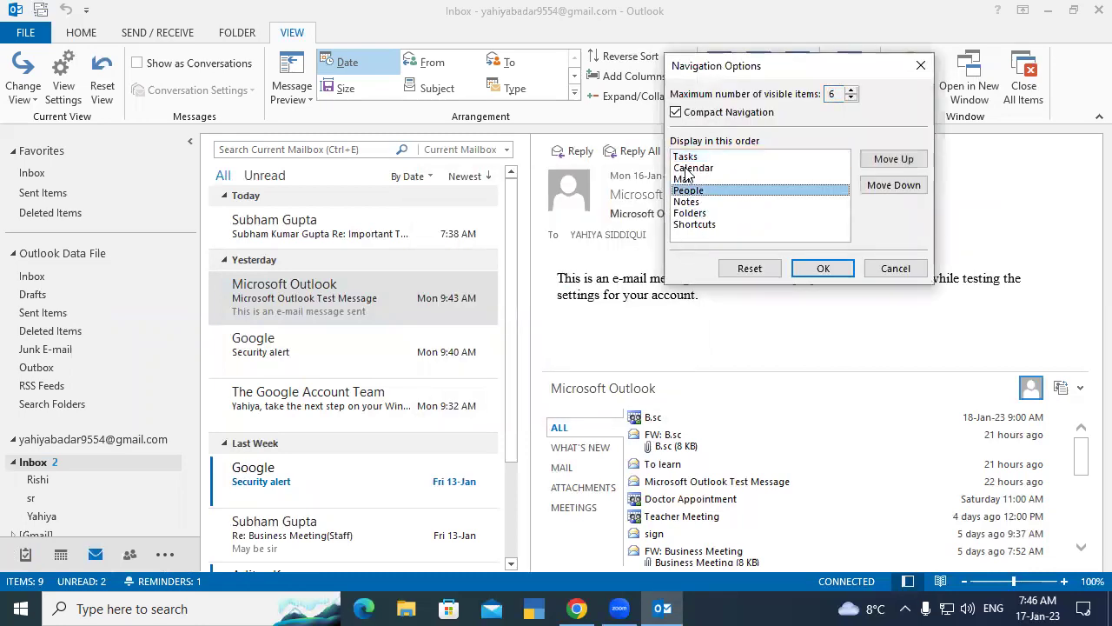
click(683, 179)
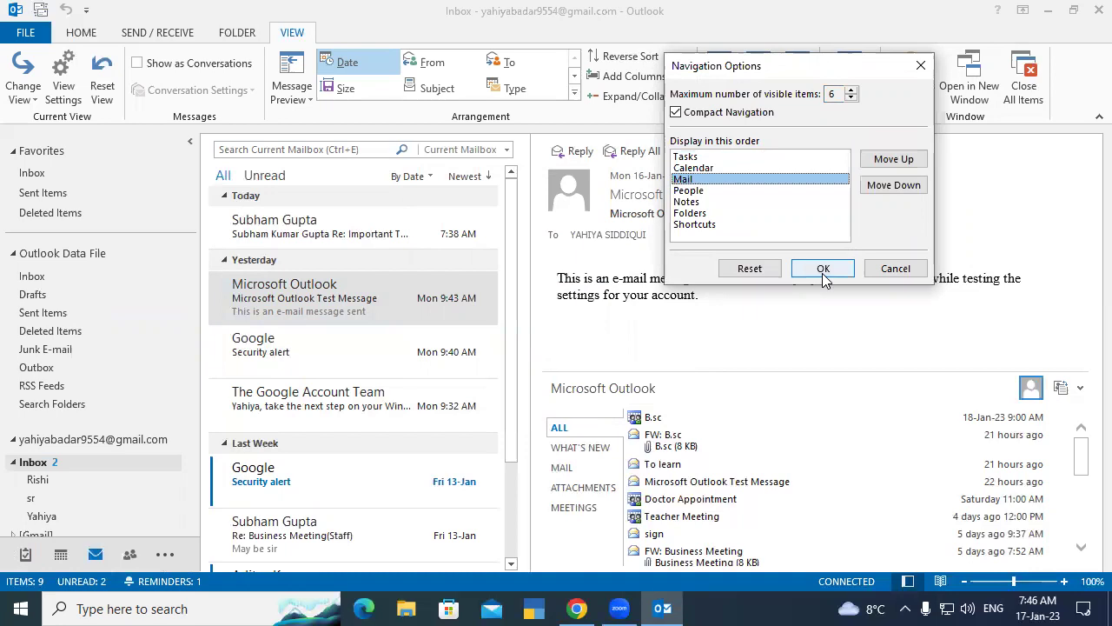
click(824, 268)
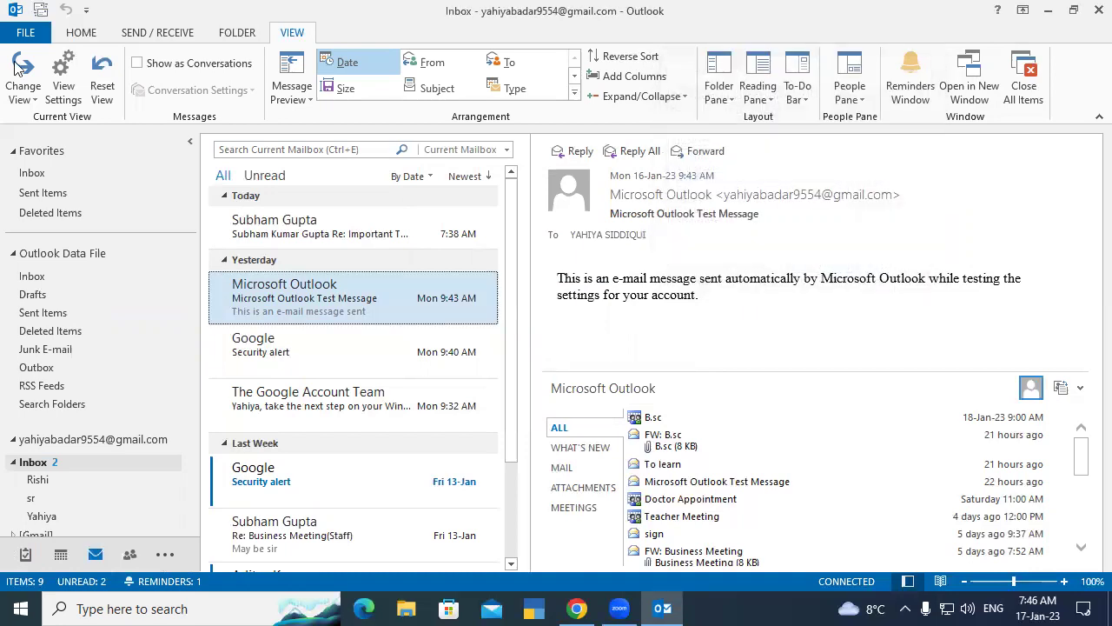
Go to Notes and create a note reading "eaeeheite"
click(167, 556)
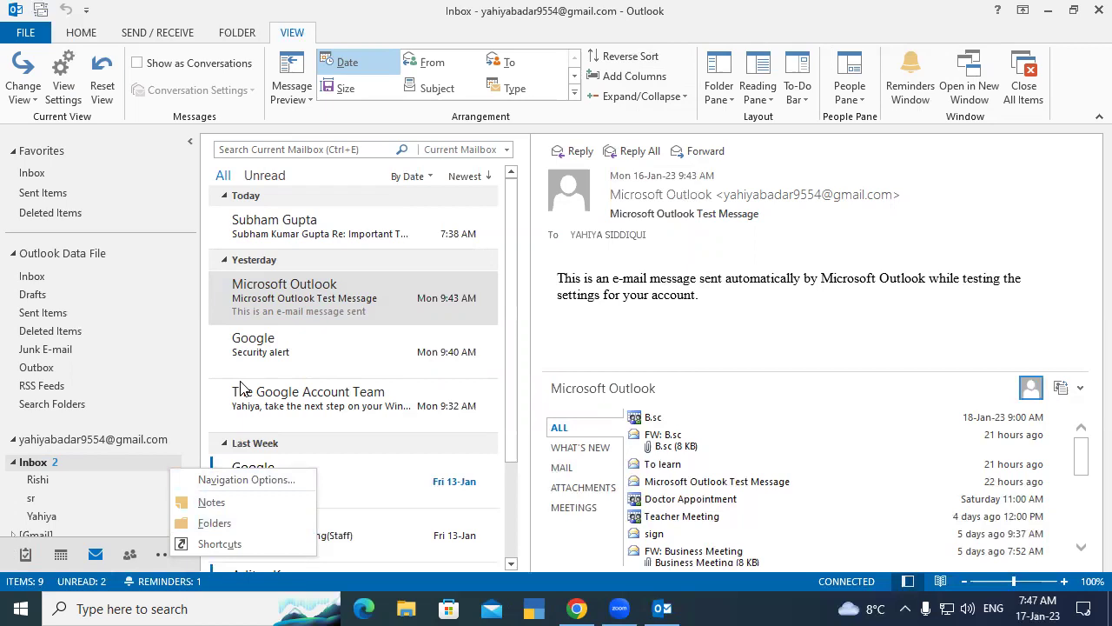
click(234, 502)
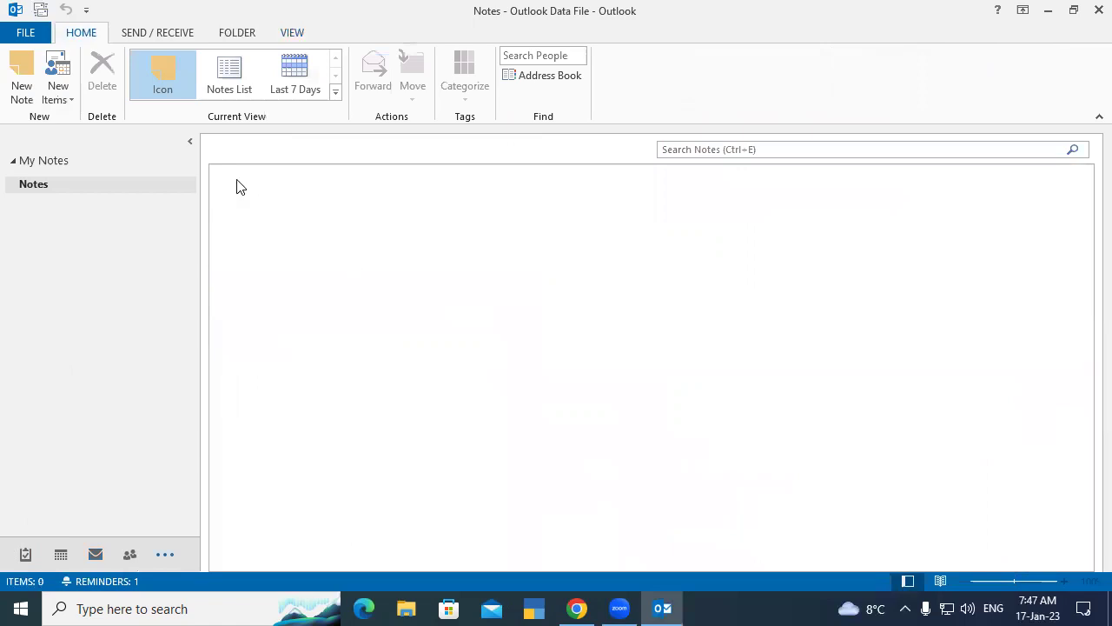
click(21, 89)
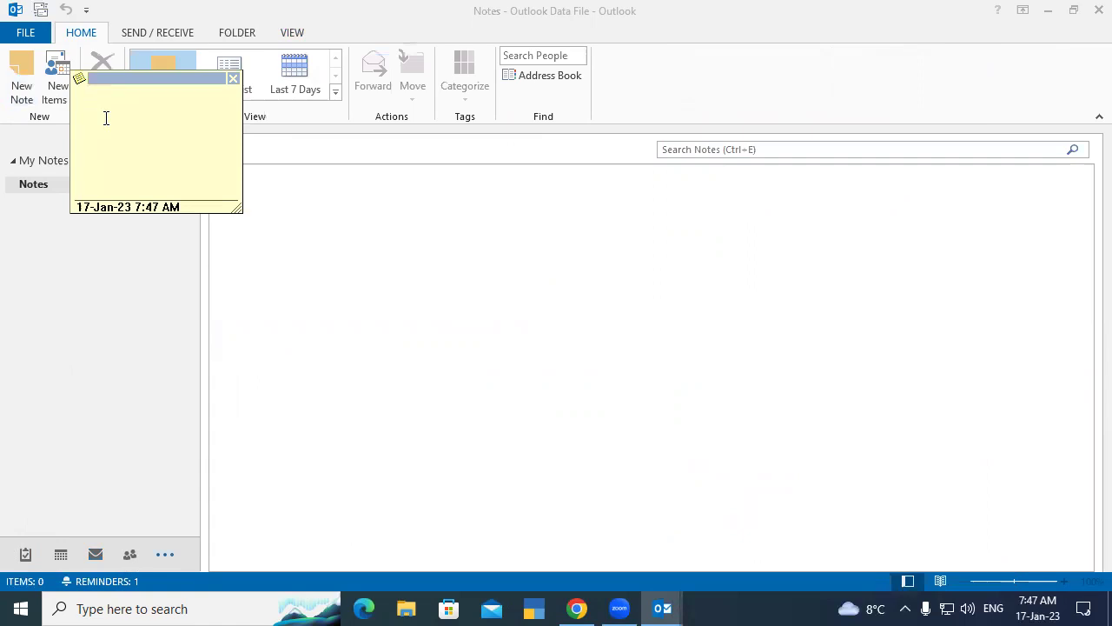
text(eaeeheite)
click(233, 78)
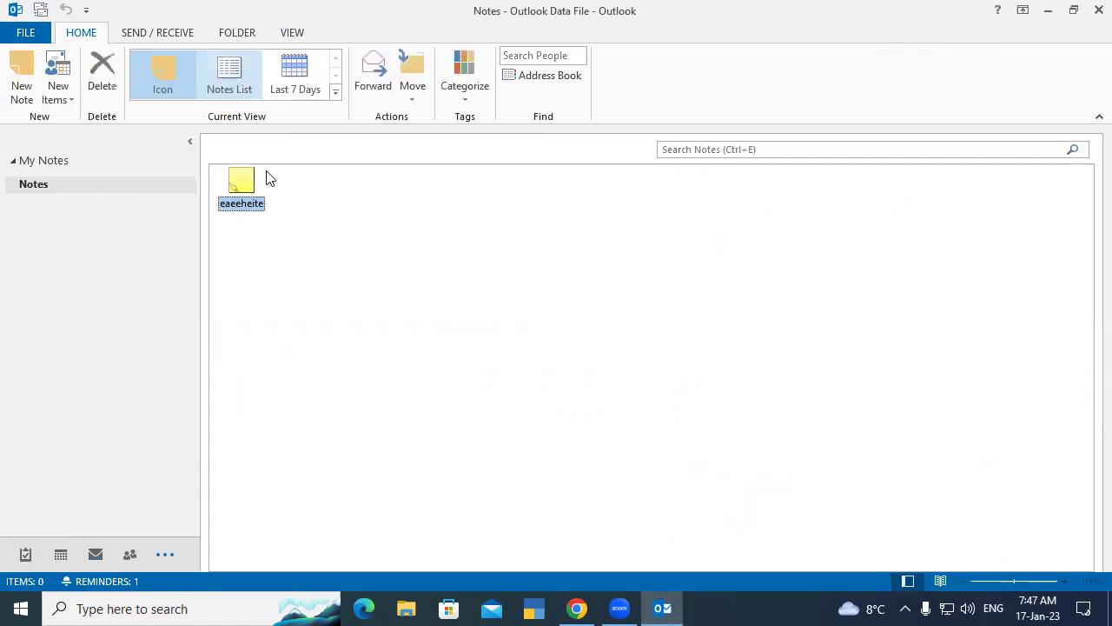
Create three more notes reading "rtrttr", "rtrtrt" and "rtrtrtr"
click(22, 78)
text(rtrttr)
click(243, 89)
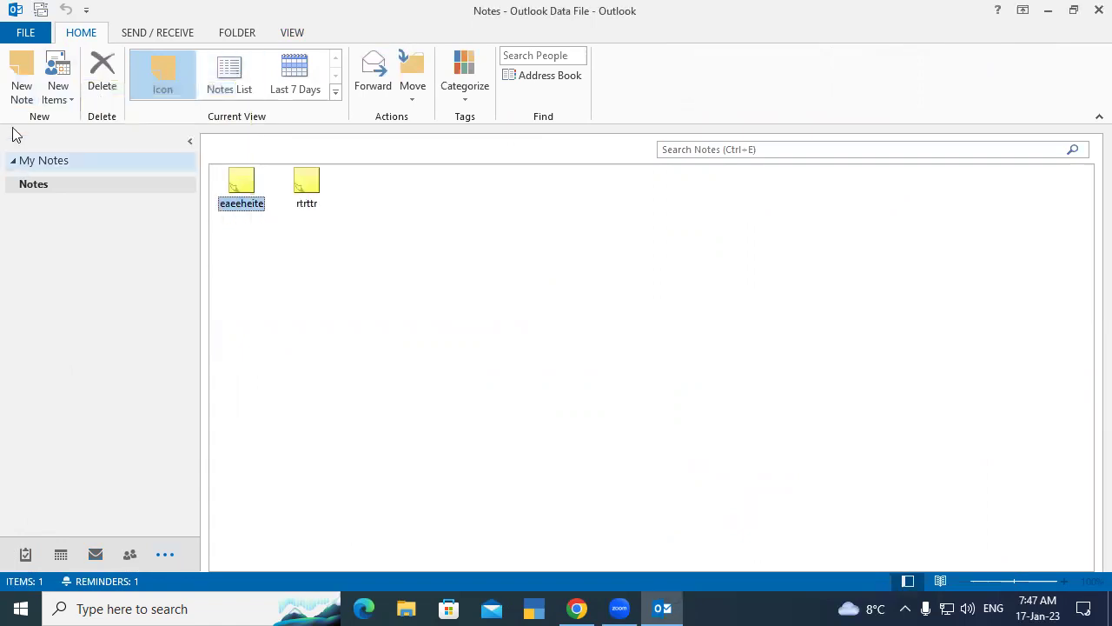
click(26, 80)
text(rtrtrt)
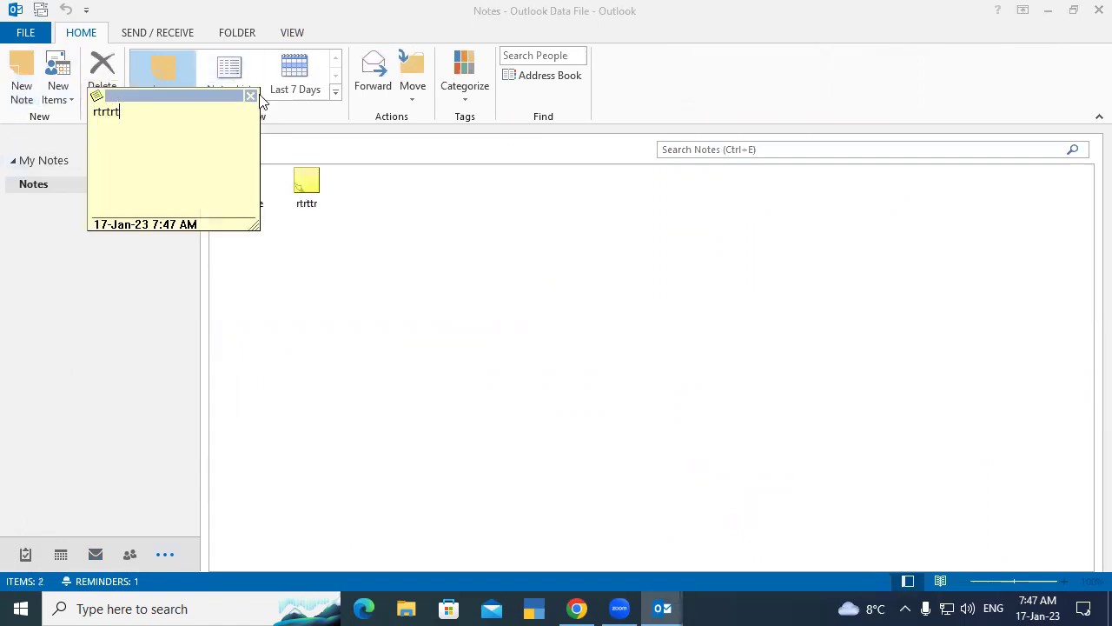
click(250, 96)
click(22, 78)
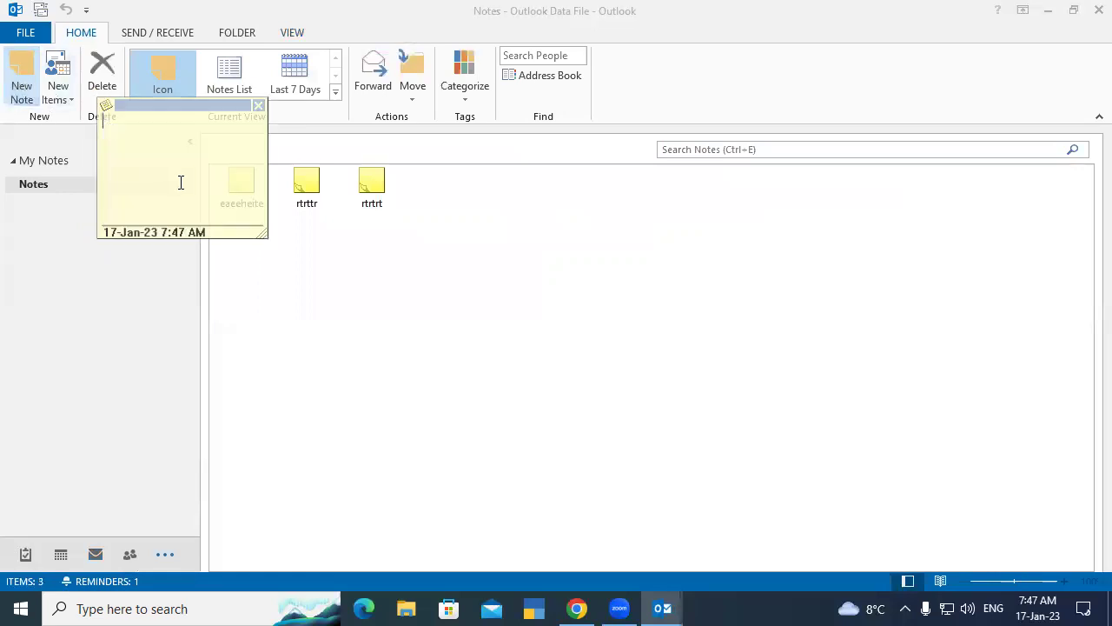
text(rtrtrtr)
click(260, 105)
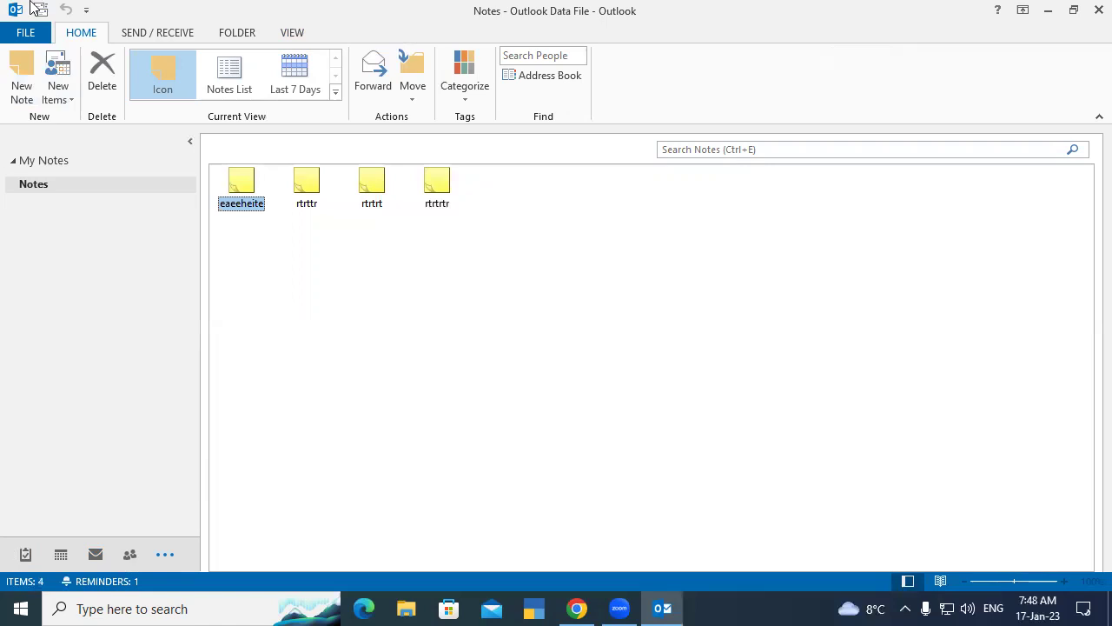
Open and close the notes "eaeeheite" and "rtrtrtr" in turn, deleting each one after viewing it
double_click(247, 189)
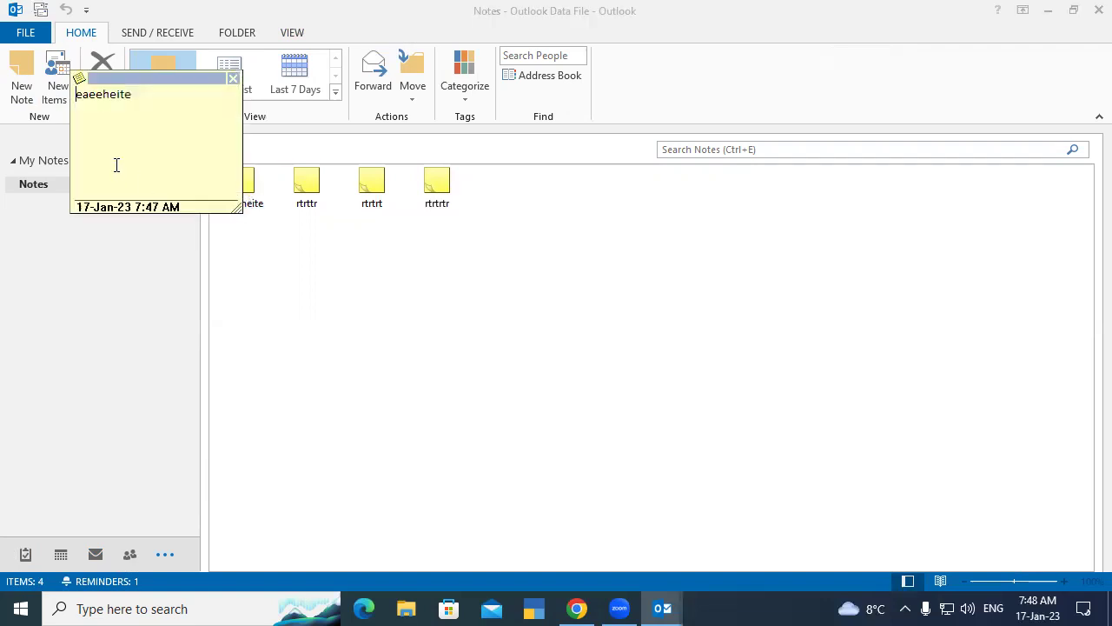
click(233, 79)
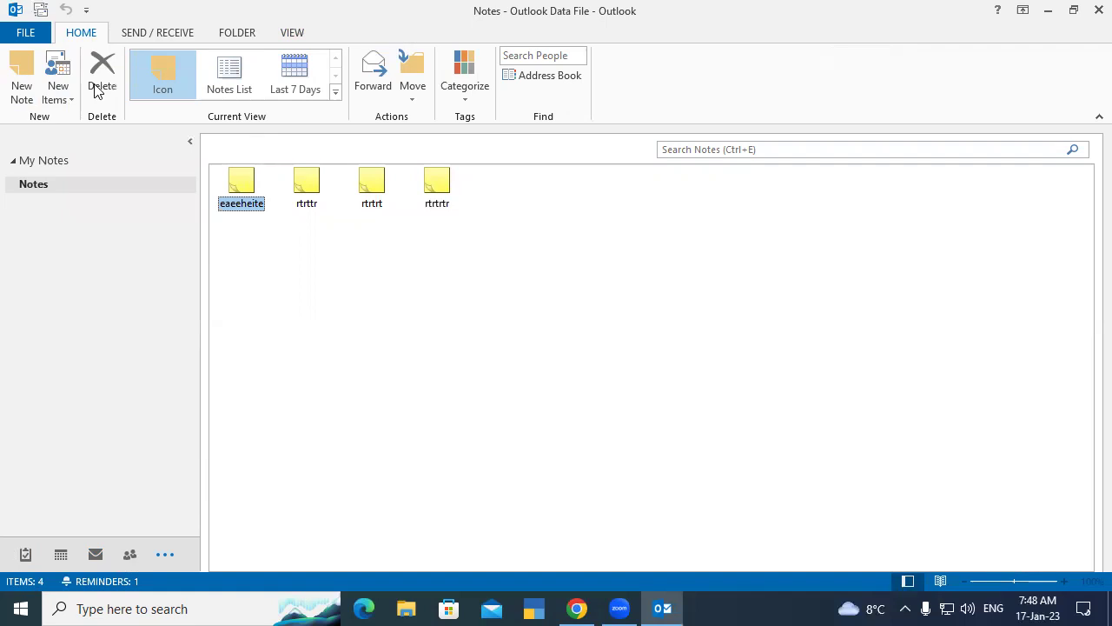
click(98, 91)
double_click(238, 183)
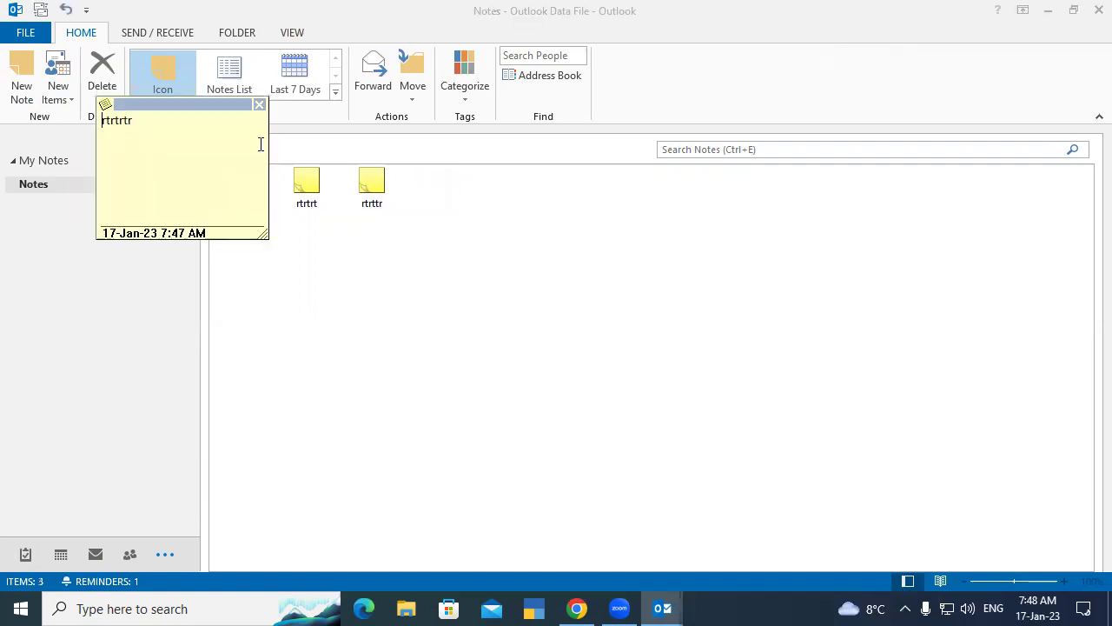
click(258, 105)
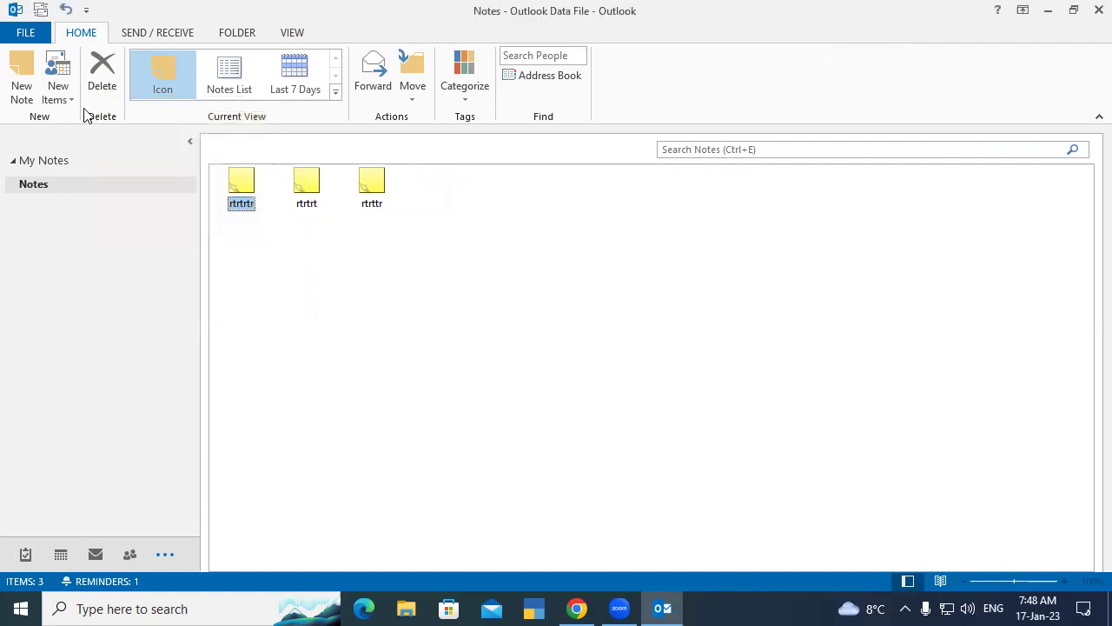
click(96, 70)
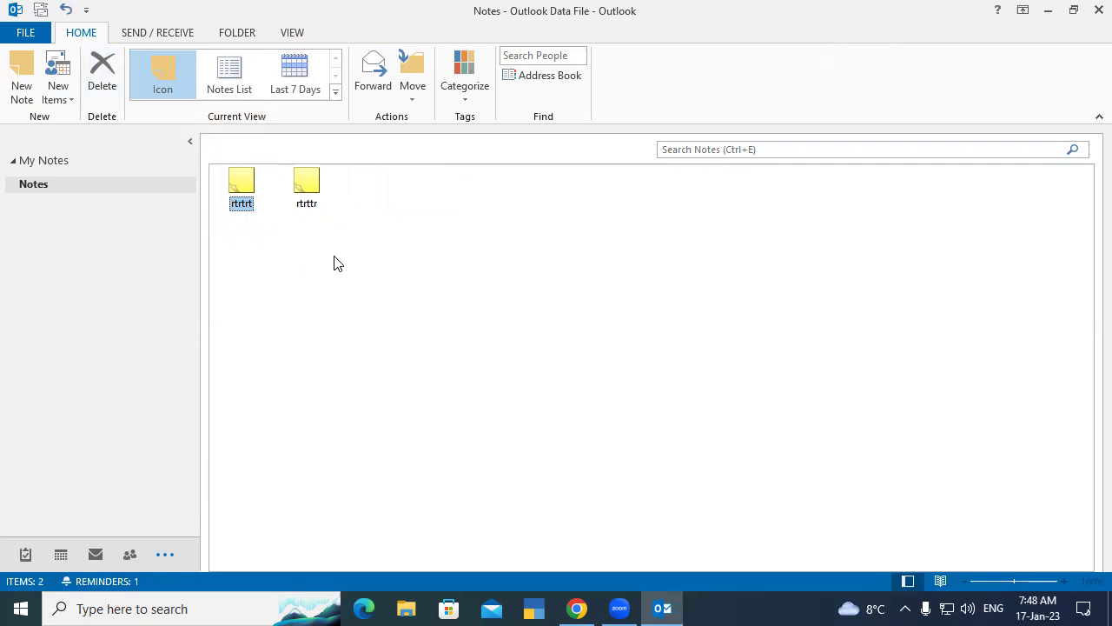
Try the Notes List and Icon views, switch the notes to Last 7 Days, and check the available Move destinations
click(230, 74)
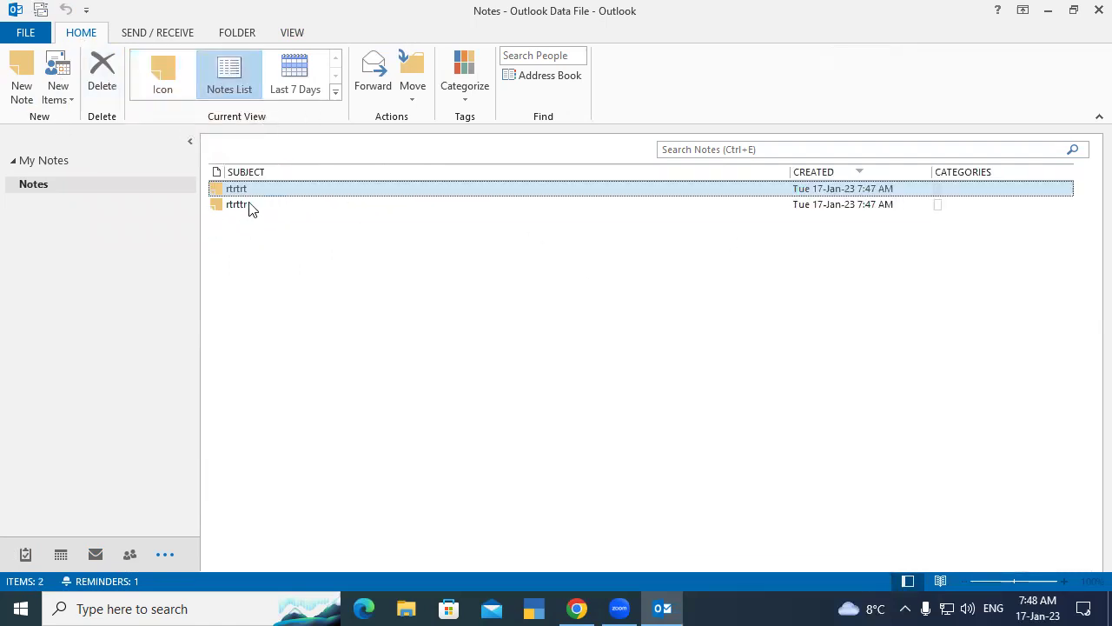
click(157, 75)
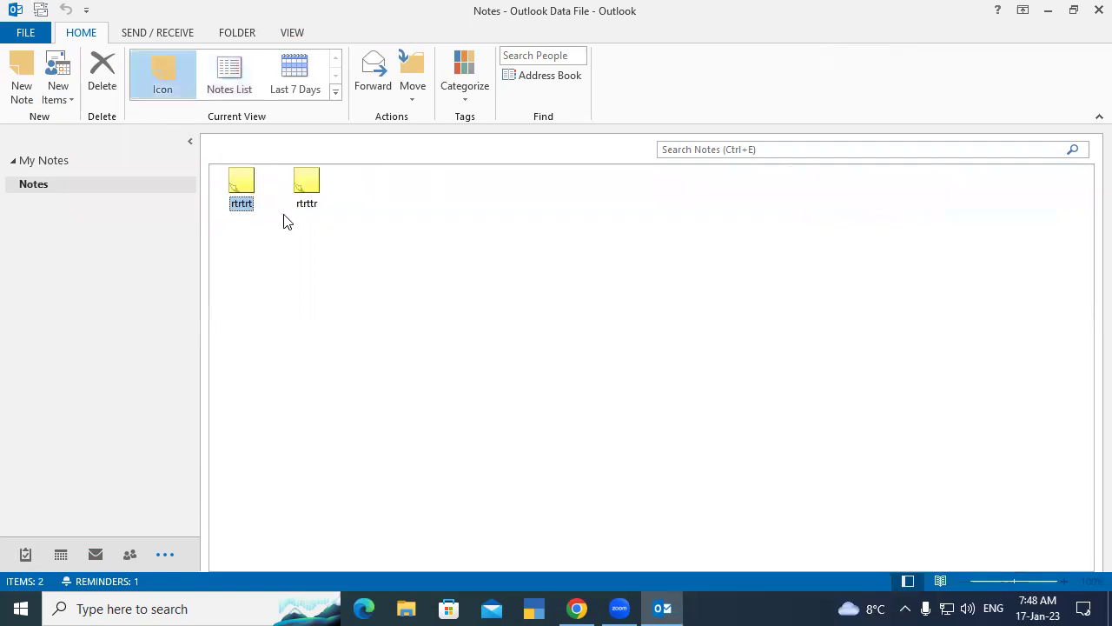
click(296, 76)
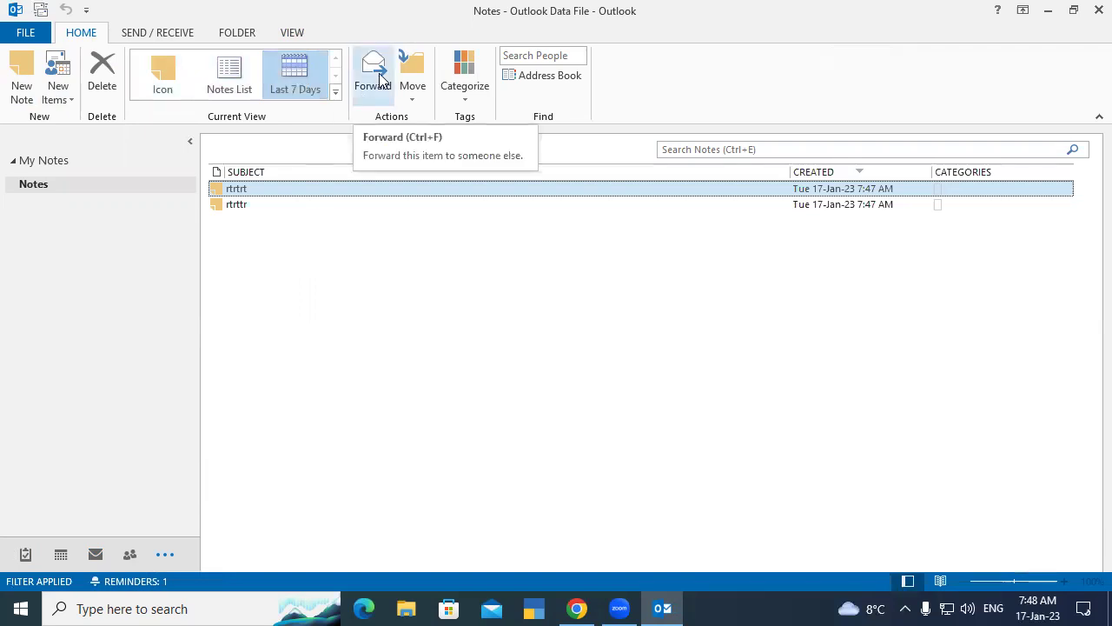
click(411, 96)
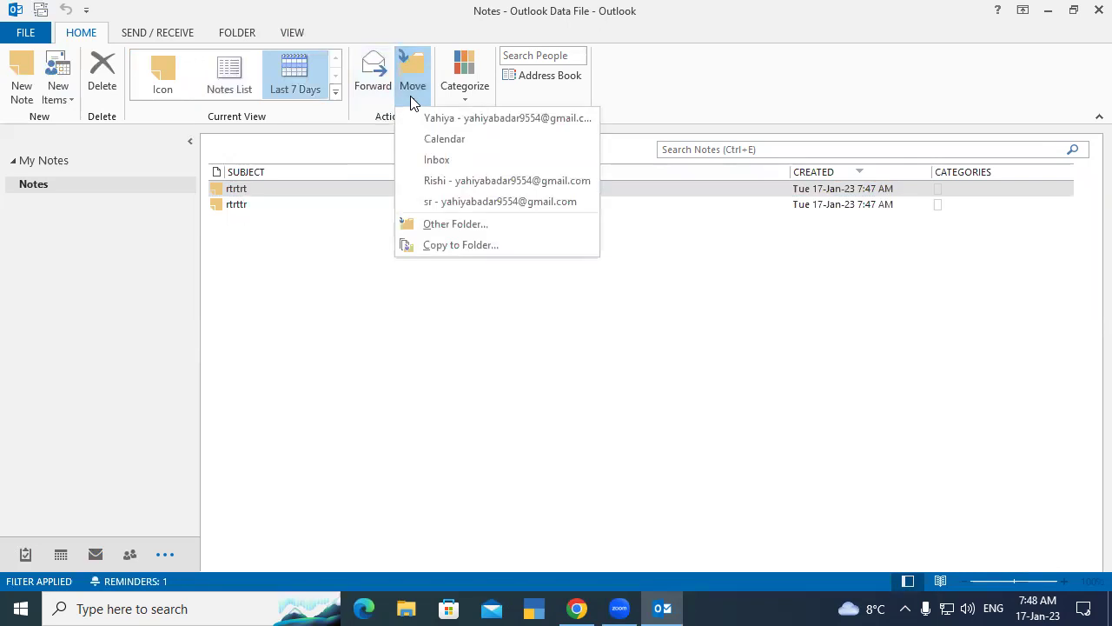
click(239, 314)
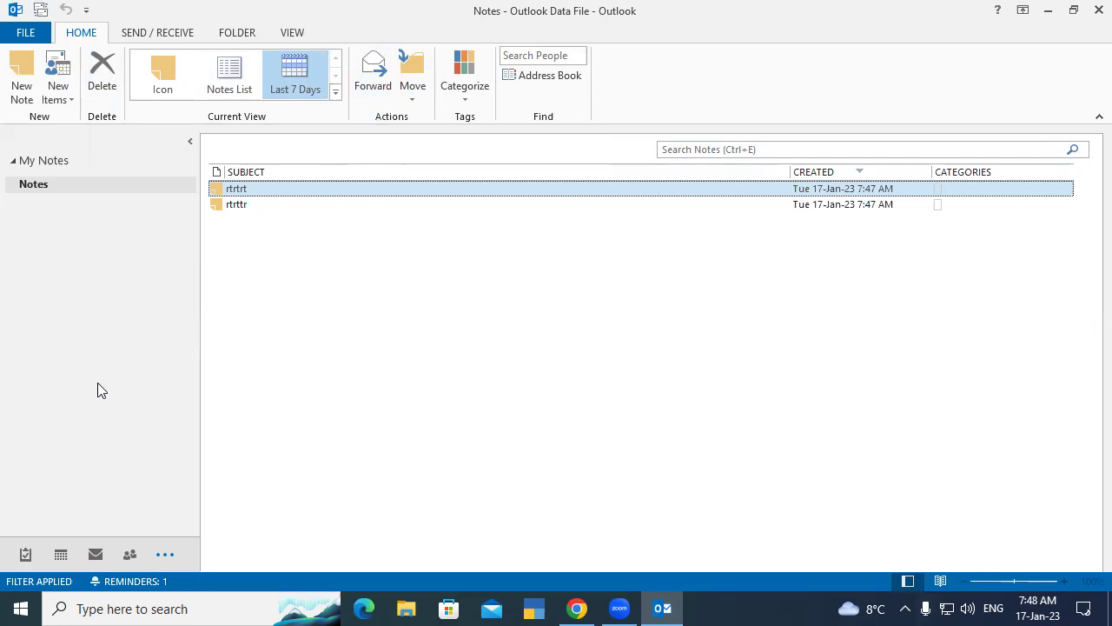
Look at the month calendar and return to Notes
click(59, 556)
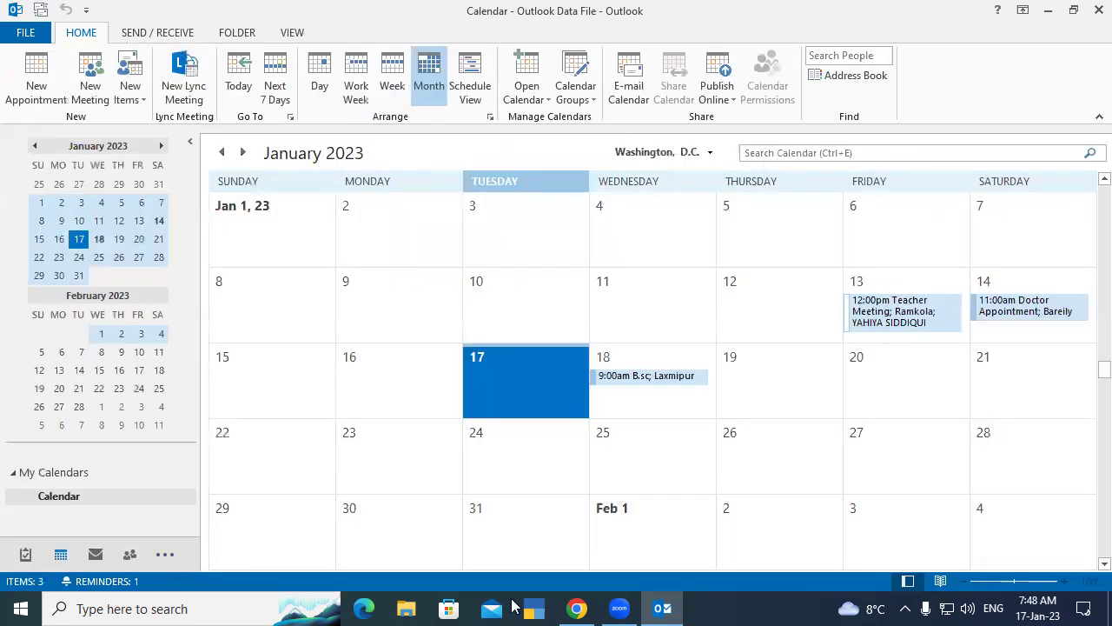
click(165, 555)
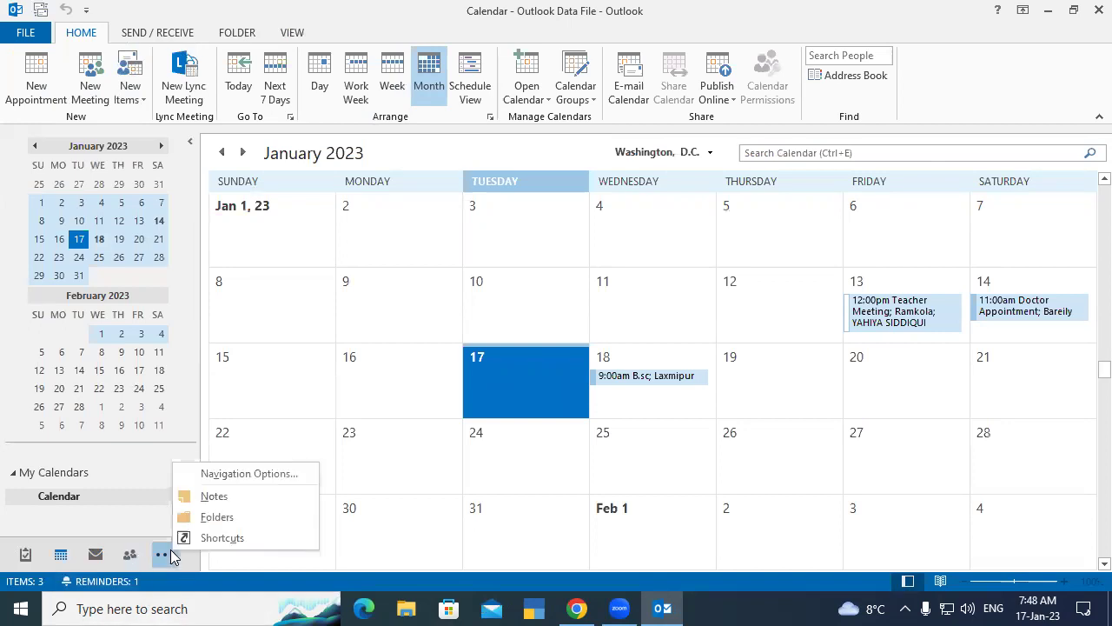
click(214, 496)
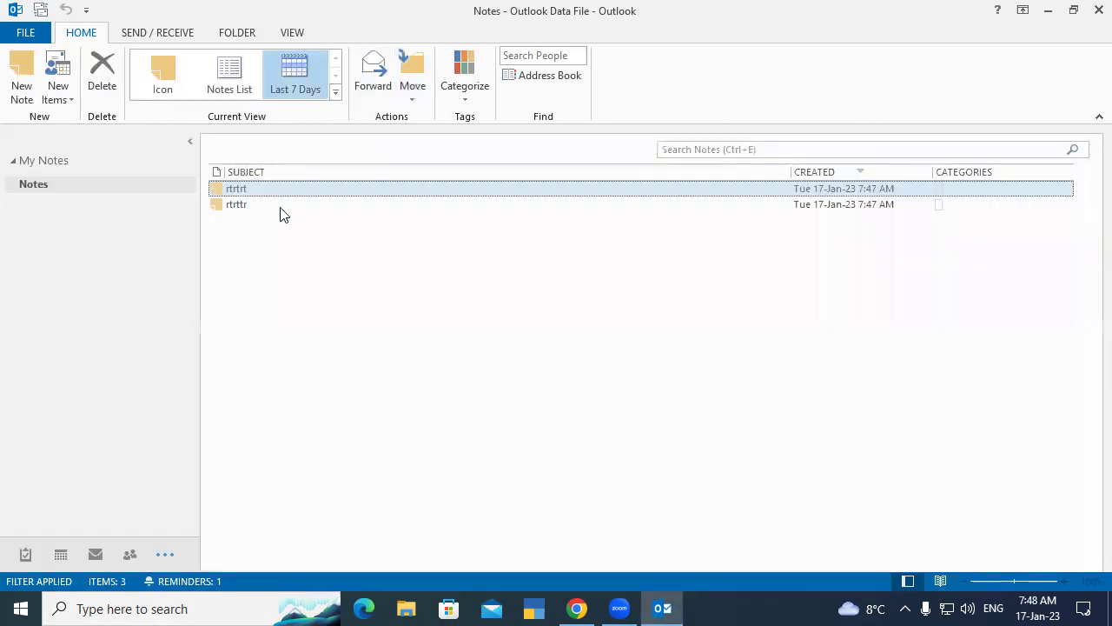
Open and close the notes "rtrtrt" and "rtrttr" in turn, deleting each one after viewing it
double_click(264, 187)
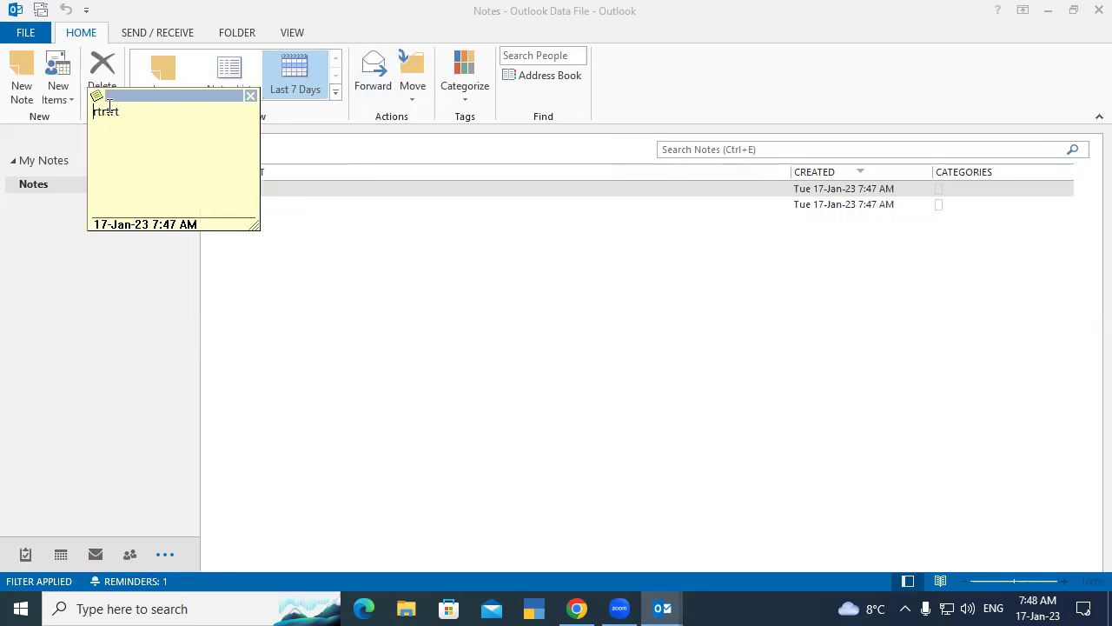
click(251, 95)
click(102, 70)
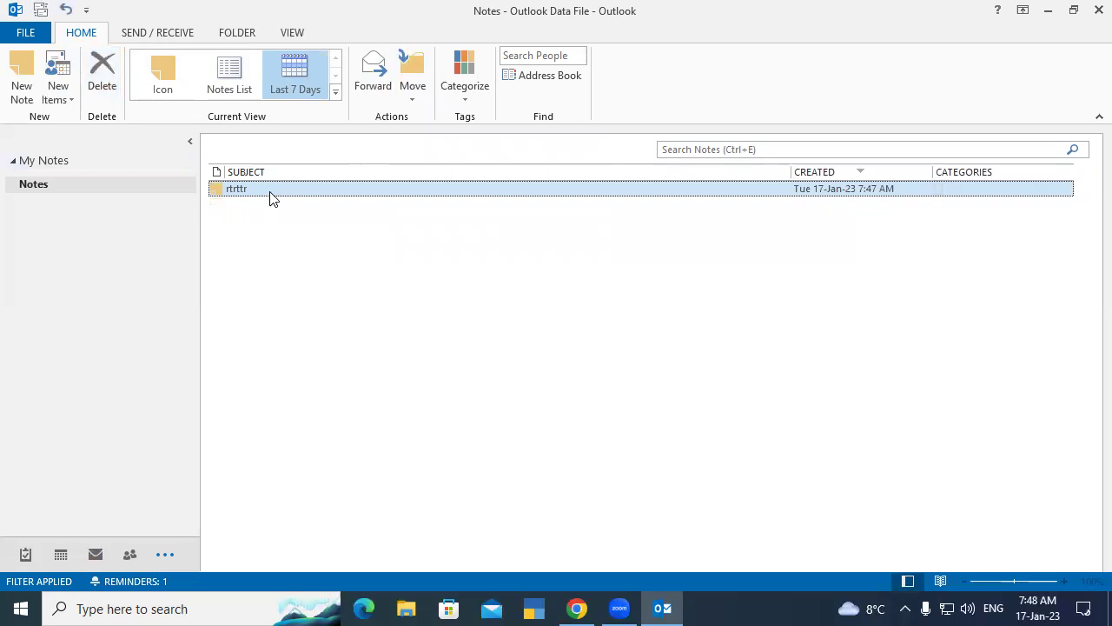
double_click(270, 199)
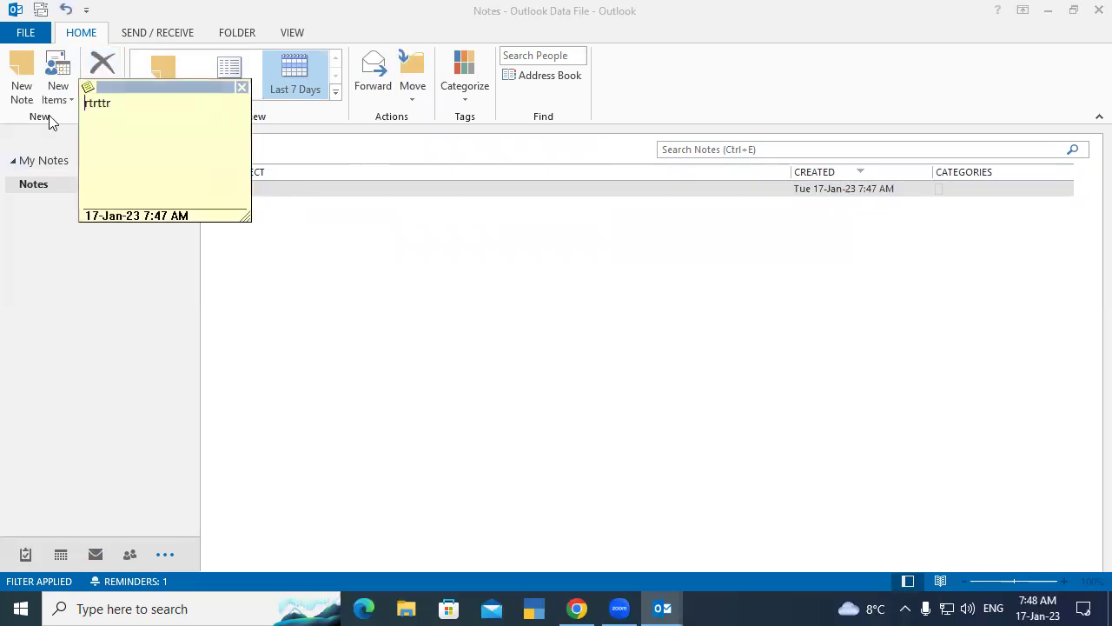
click(240, 88)
click(102, 68)
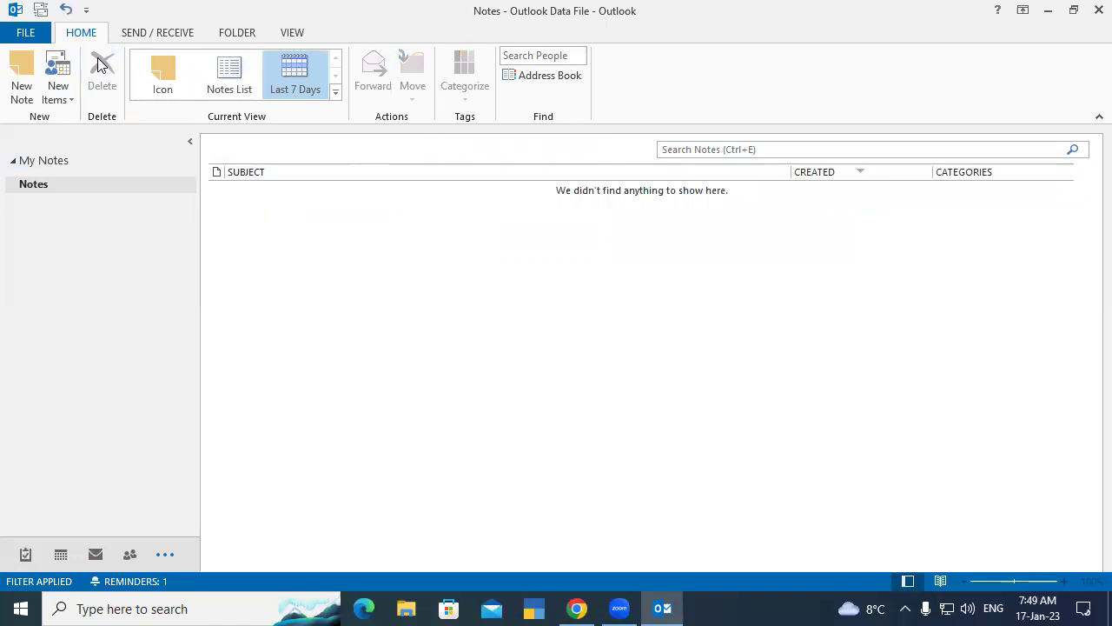
Create a note with two lines, each reading "Name" followed by a person's first name, and close it
click(25, 94)
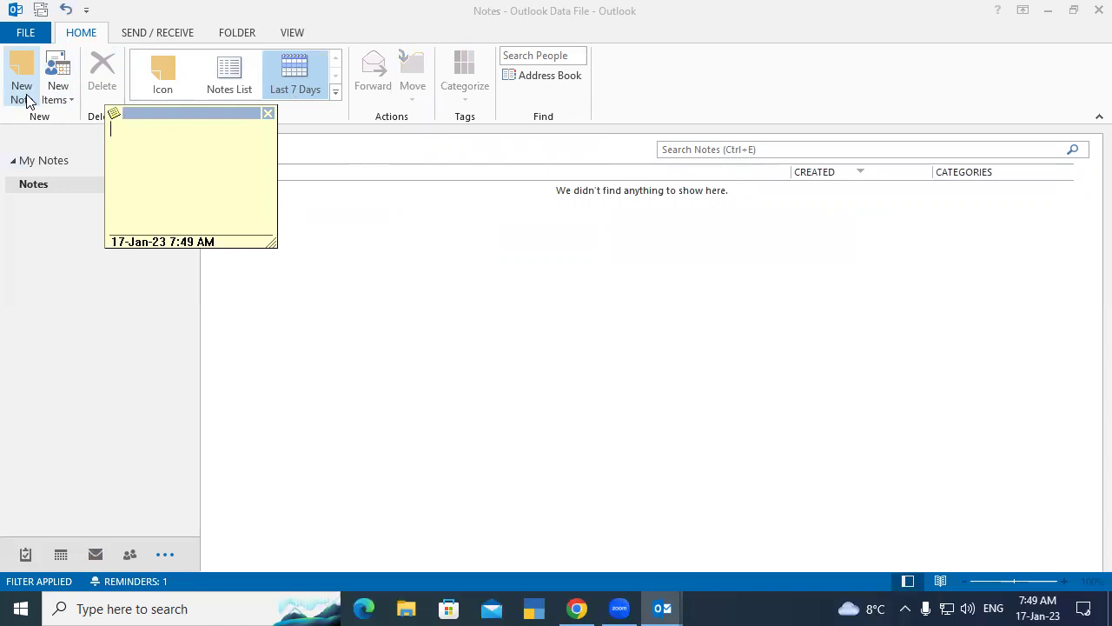
text(Name Ravi Name)
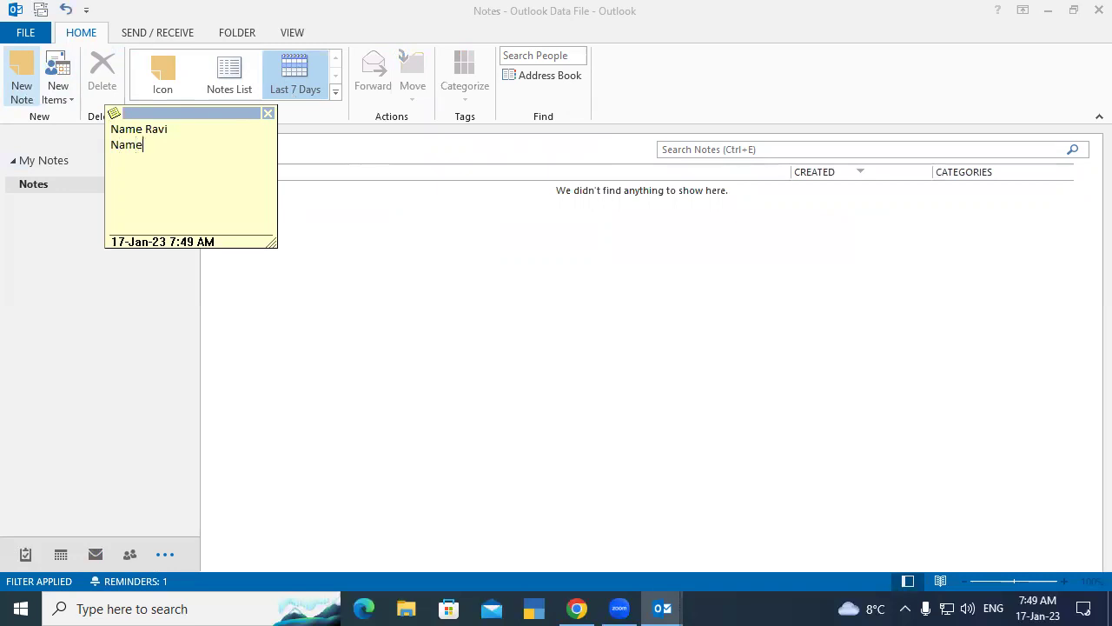
text( Rohsn)
key(BackSpace)
key(BackSpace)
text(an)
key(Return)
click(269, 114)
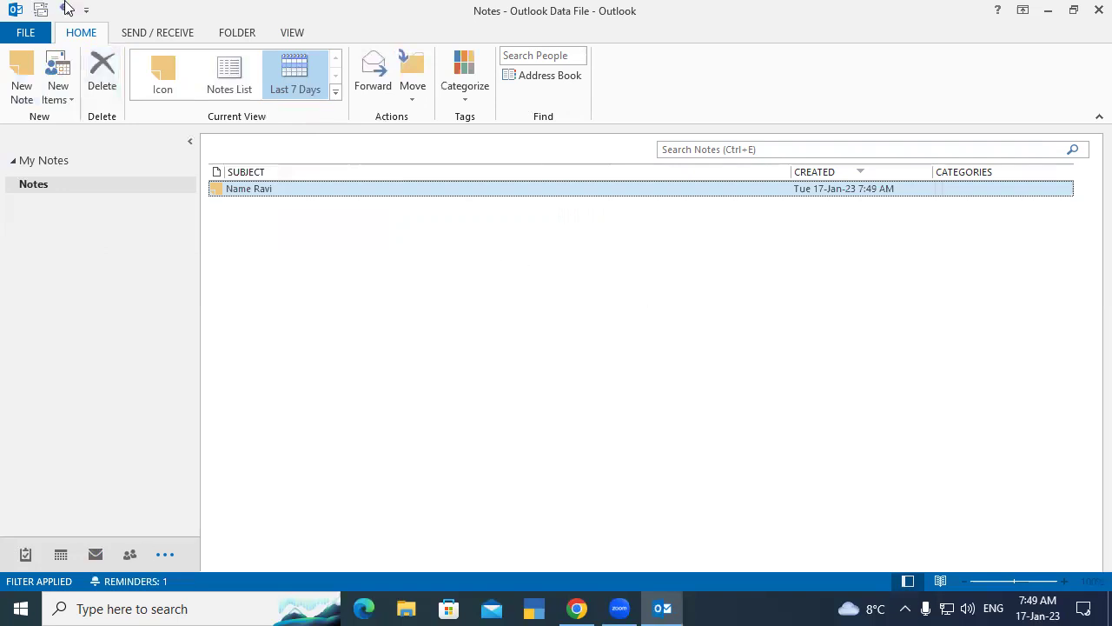
Reopen the two-line names note to view its contents, close it and delete it
double_click(266, 192)
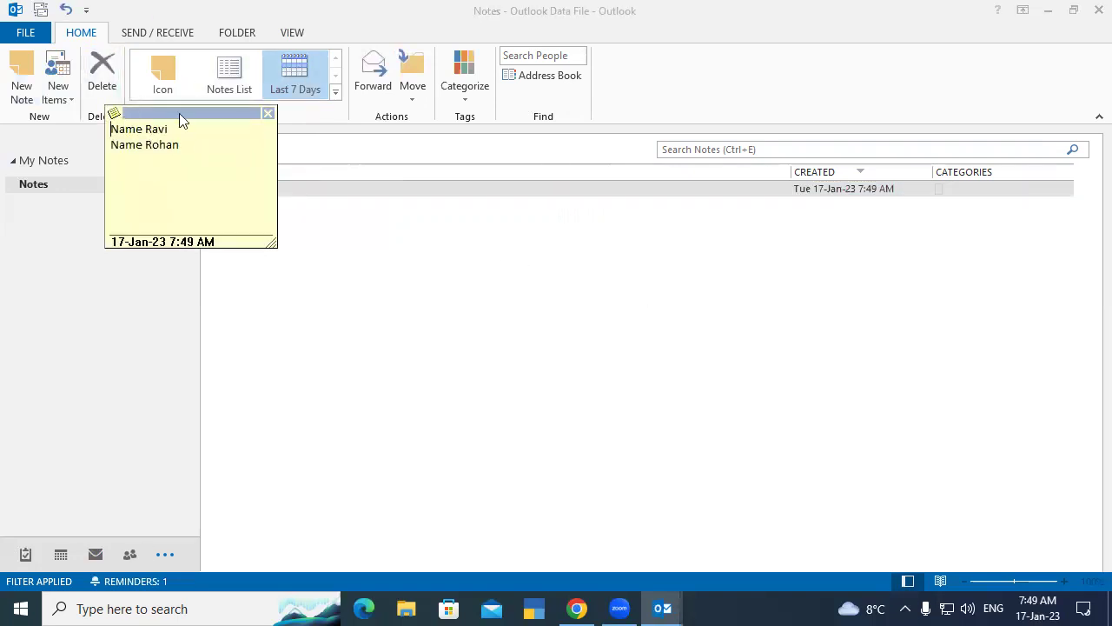
click(268, 114)
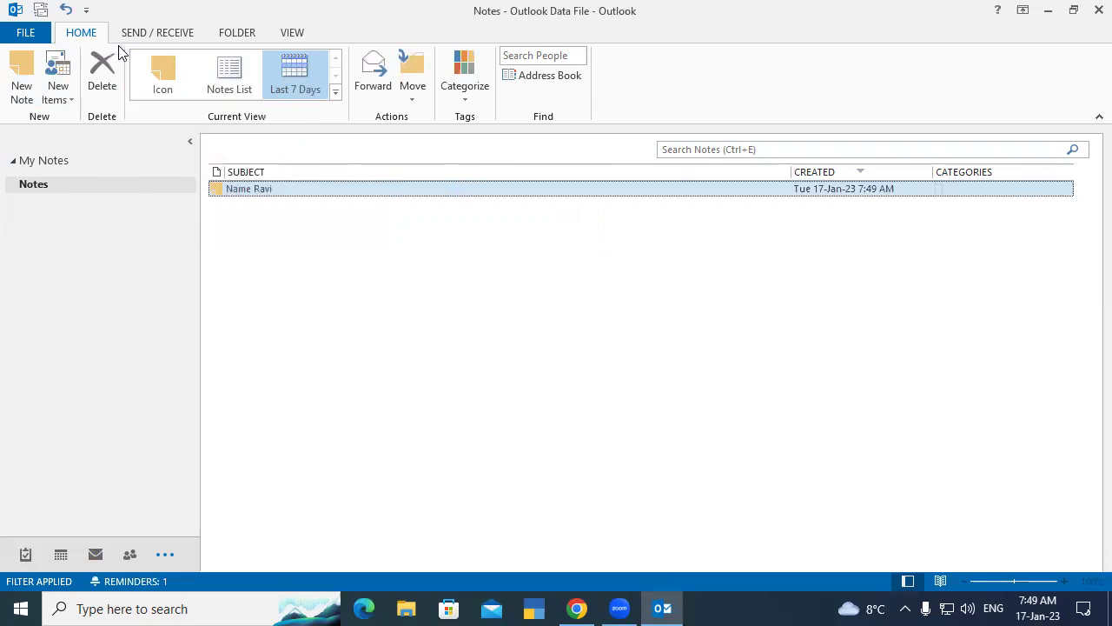
click(104, 74)
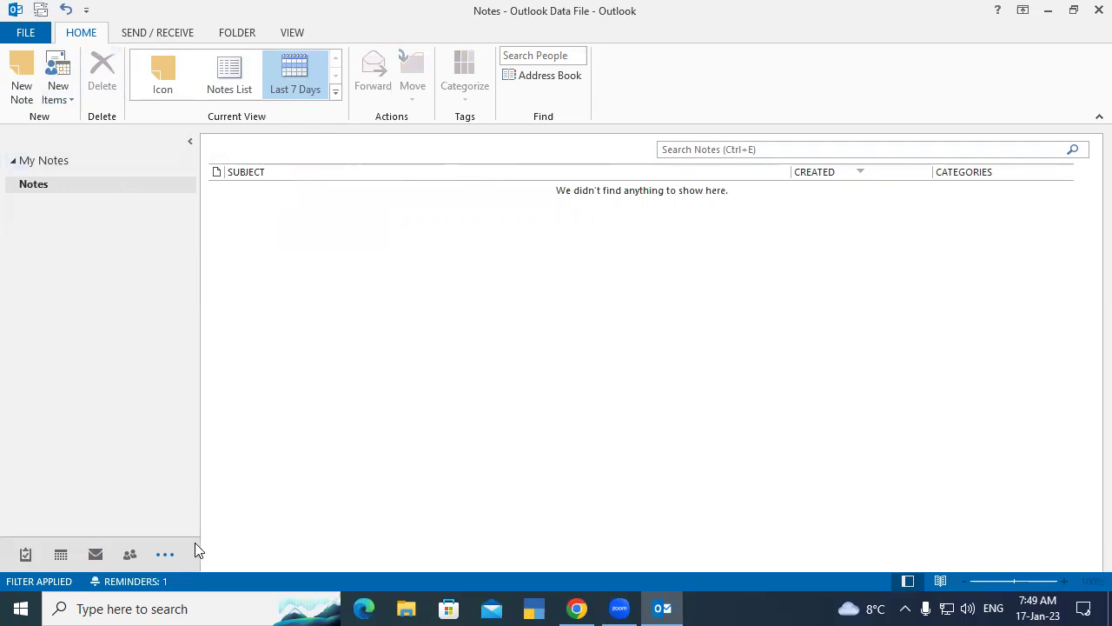
Switch the folder list from Notes to Shortcuts
mouse_move(23, 557)
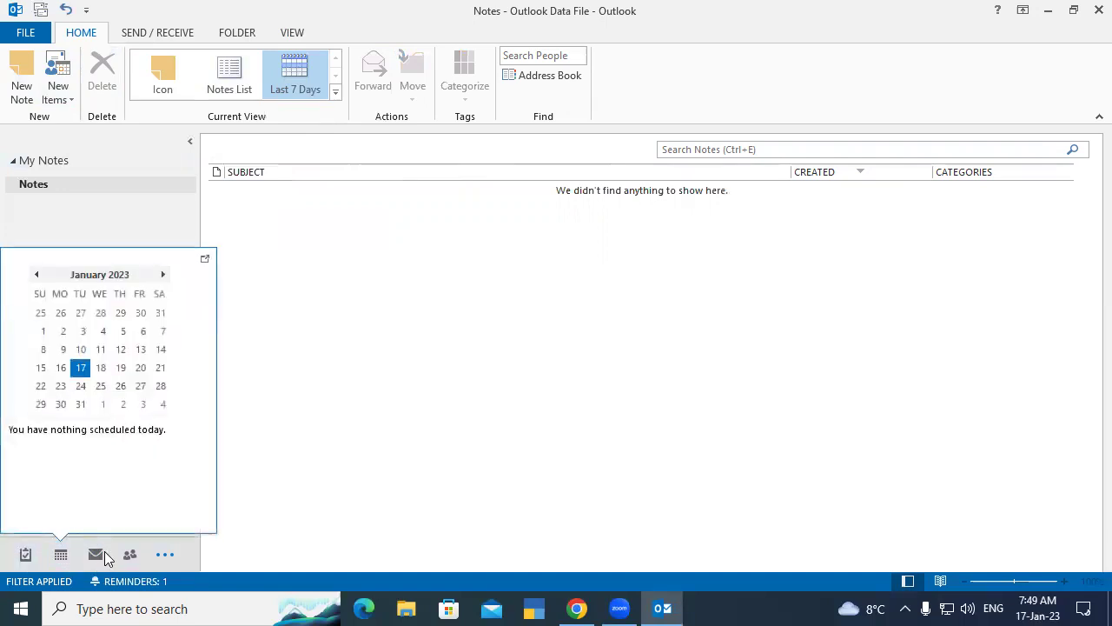
click(166, 554)
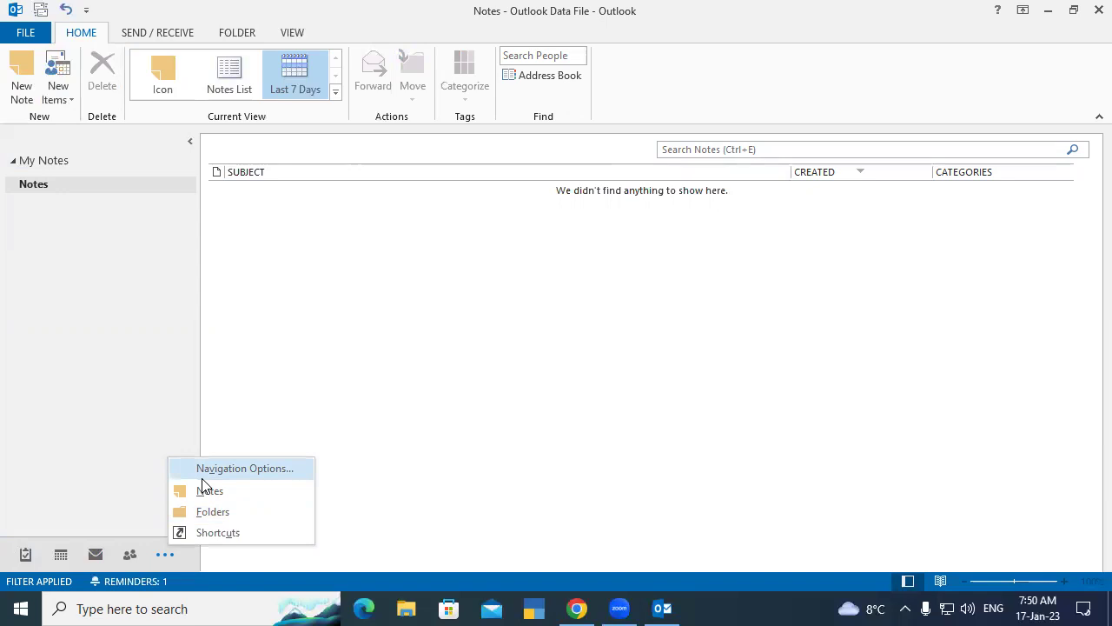
click(218, 531)
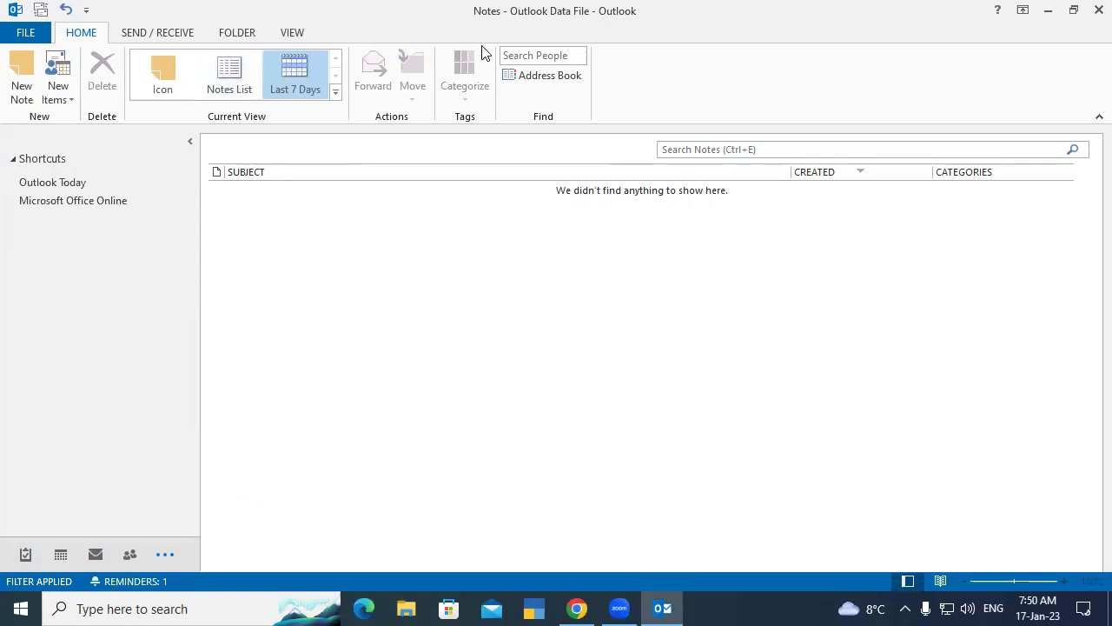
click(139, 33)
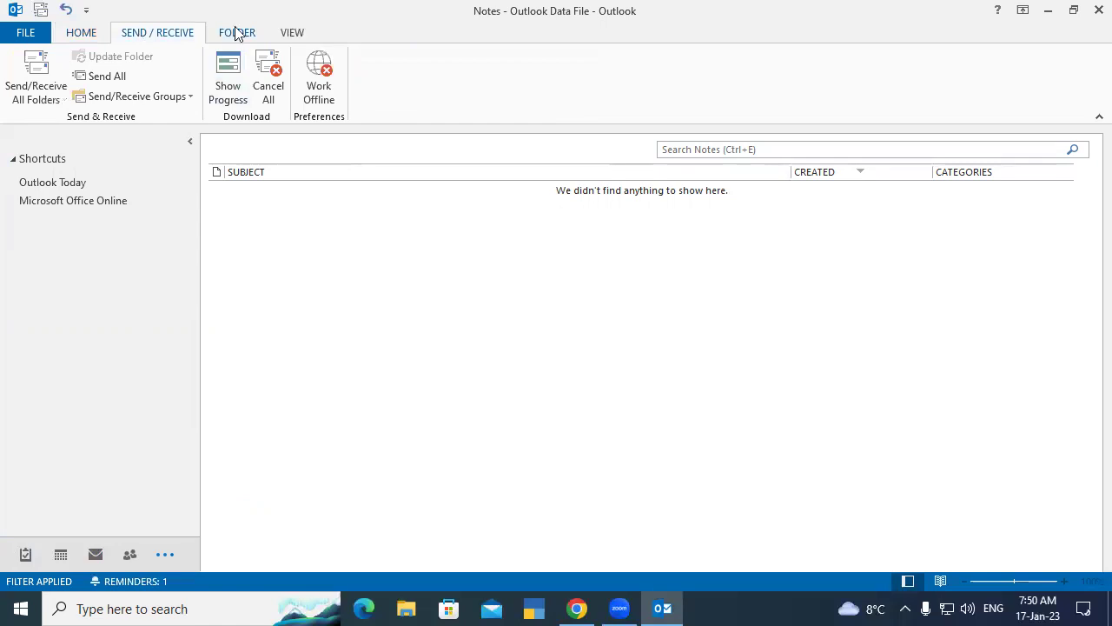
click(235, 32)
click(293, 35)
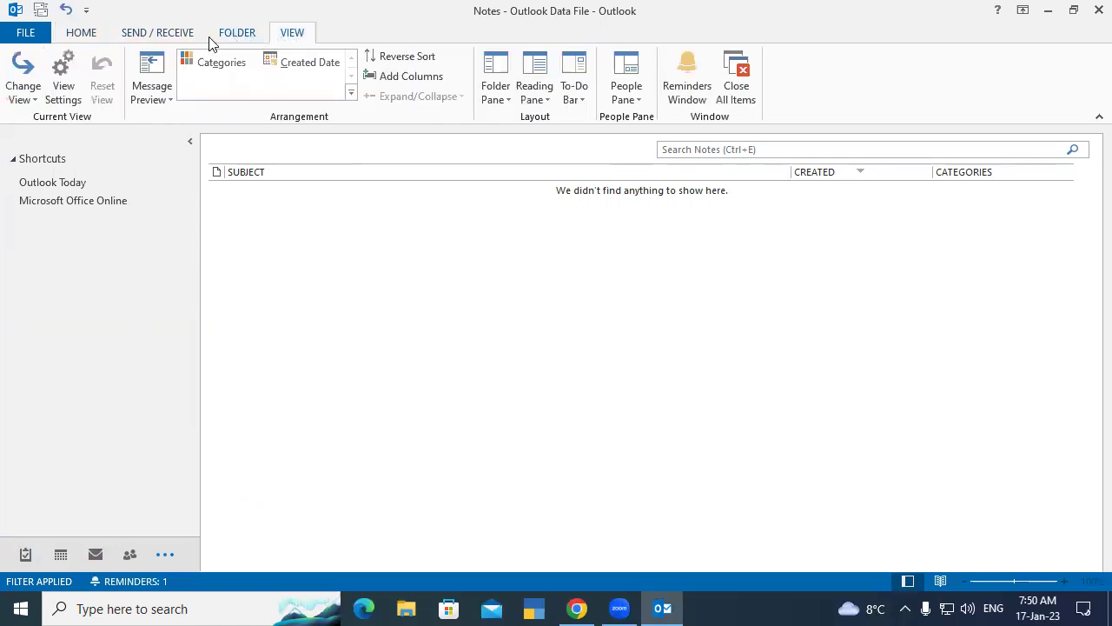
click(216, 38)
click(159, 37)
click(86, 35)
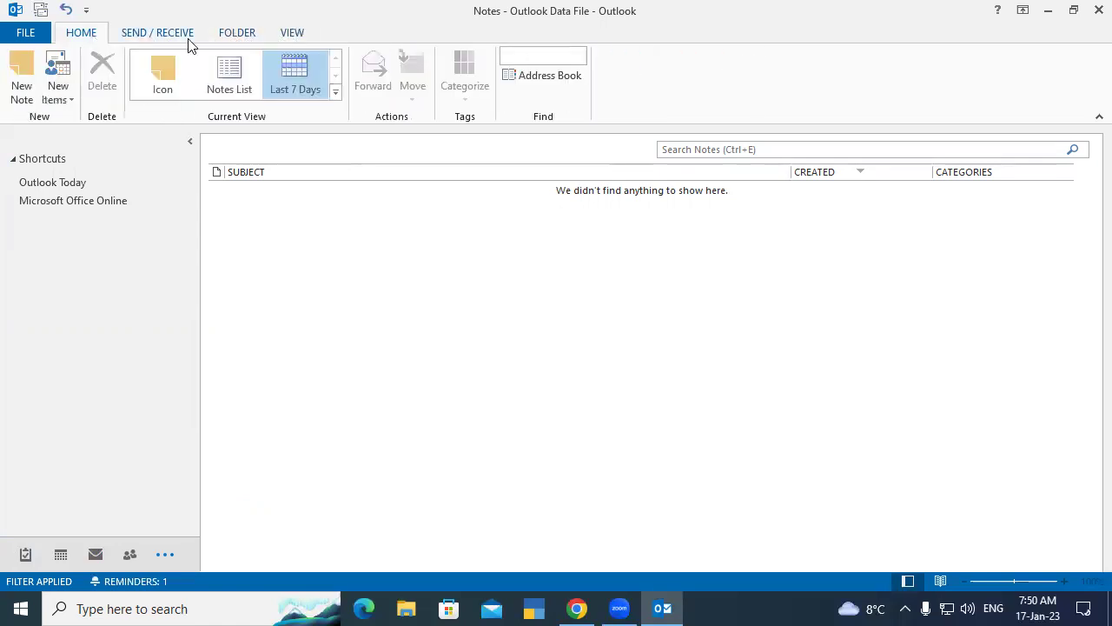
click(236, 37)
click(281, 37)
click(222, 41)
click(172, 36)
click(91, 39)
Switch from Notes to the month calendar
click(62, 555)
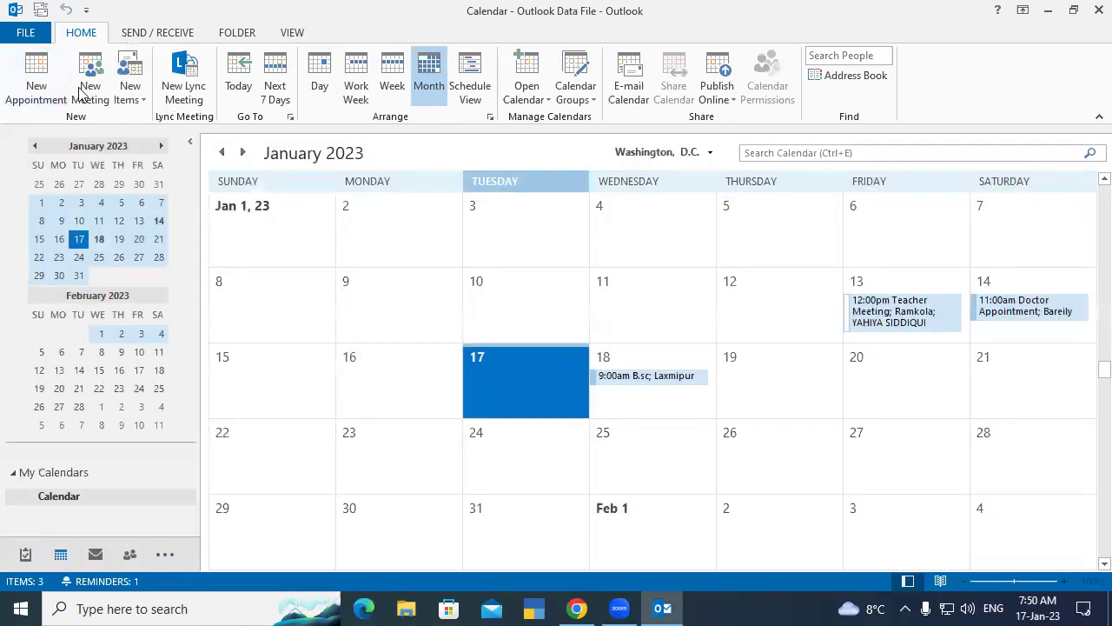